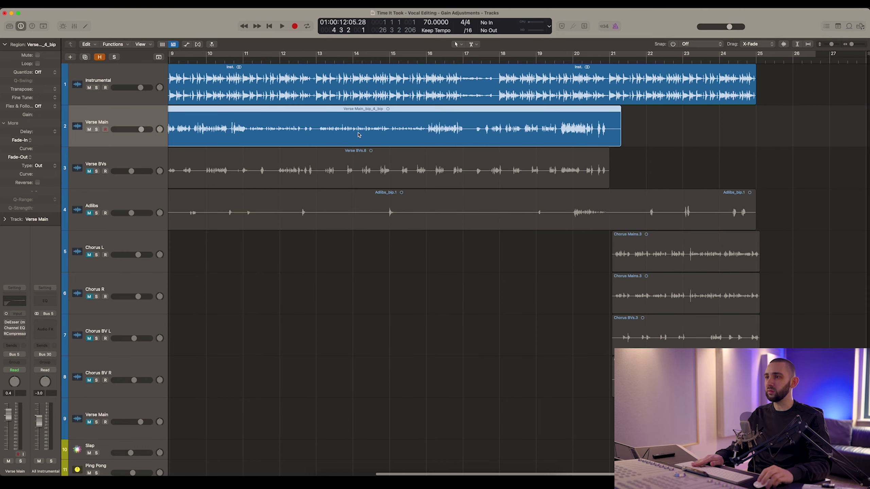
Select the whole Verse Main vocal region and lower its region gain to -1.5 dB
{"action": "key", "text": "super+Left"}
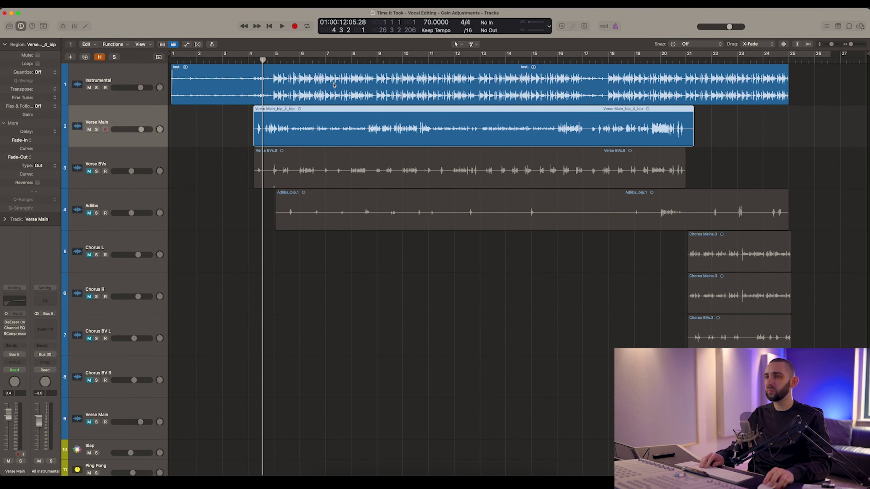
{"action": "left_click_drag", "start_coordinate": [264, 60], "coordinate": [267, 60]}
{"action": "left_click", "coordinate": [233, 130]}
{"action": "left_click", "coordinate": [280, 129]}
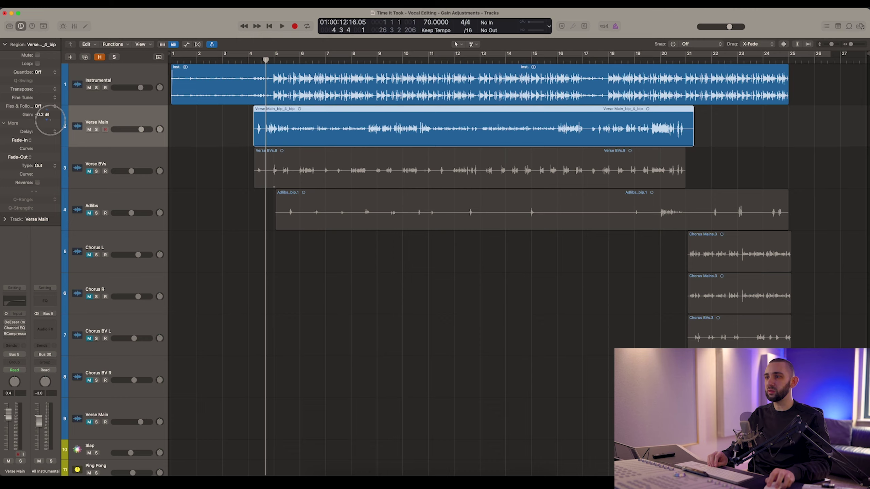
{"action": "left_click_drag", "start_coordinate": [50, 126], "coordinate": [43, 124]}
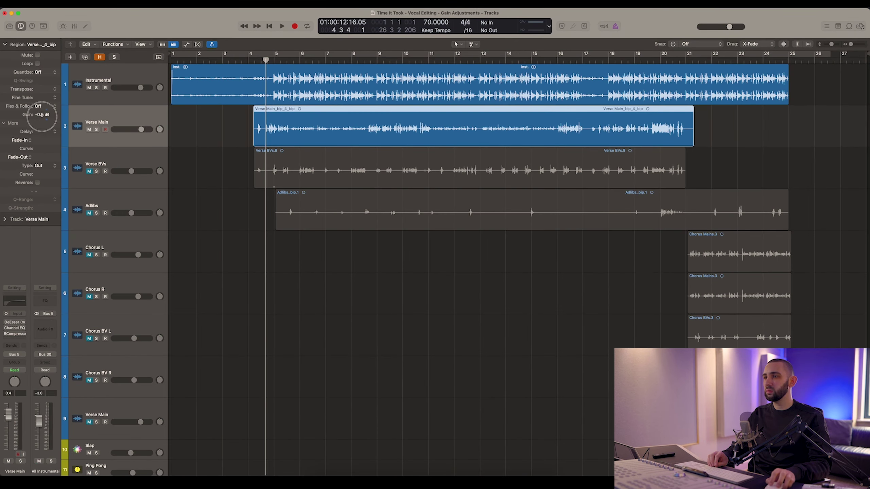
{"action": "left_click_drag", "start_coordinate": [43, 126], "coordinate": [44, 125]}
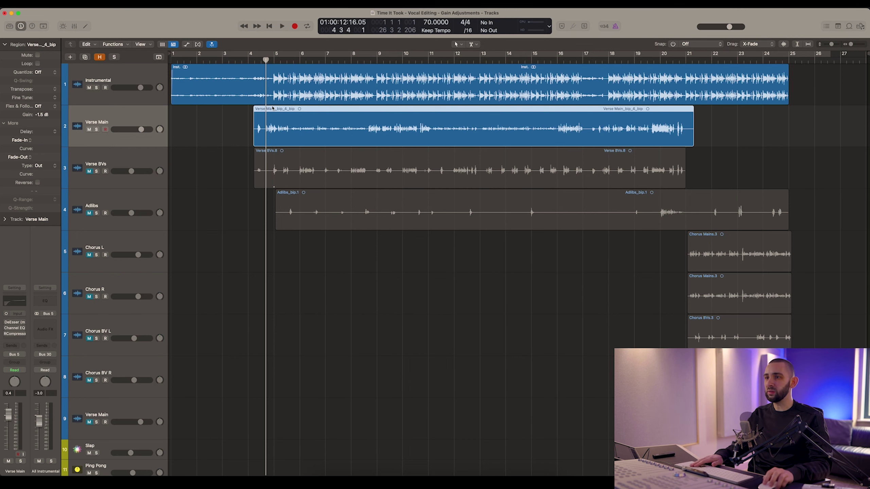
Split the Verse Main region where its level changes, near bars 5.6, 8.6, 11.1, 16, 17.2 and 19.6
{"action": "key", "text": "super+Right"}
{"action": "key", "text": "super+Right"}
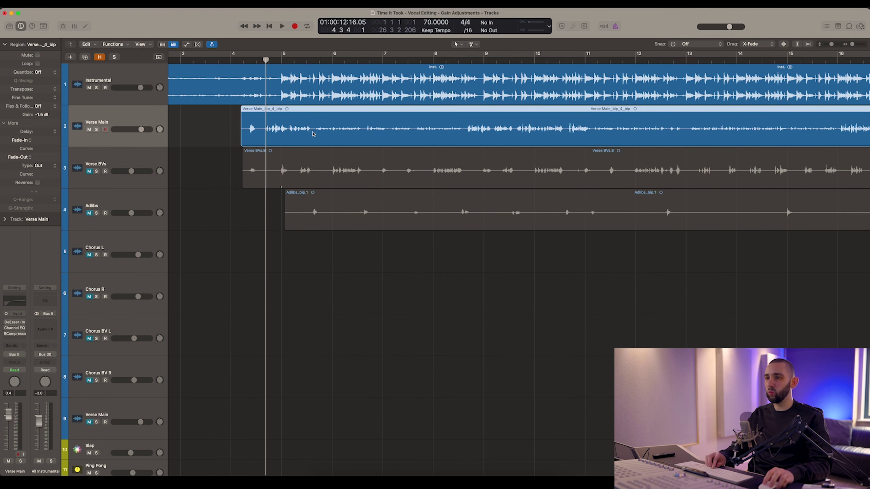
{"action": "left_click", "coordinate": [463, 135]}
{"action": "scroll", "coordinate": [463, 136], "scroll_direction": "right", "scroll_amount": 5}
{"action": "left_click", "coordinate": [472, 135]}
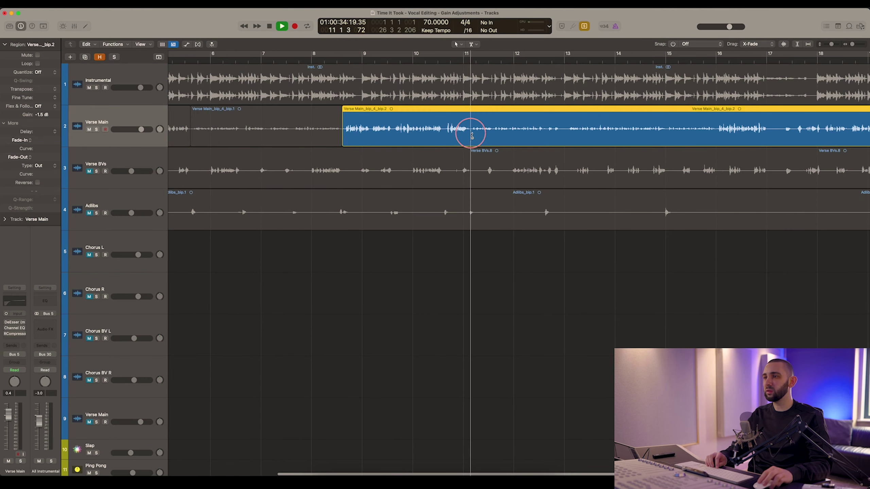
{"action": "left_click", "coordinate": [718, 136]}
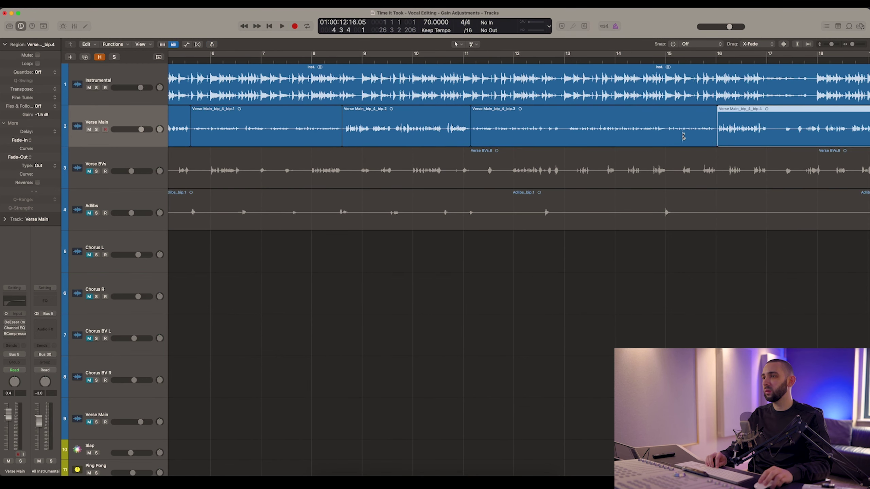
{"action": "scroll", "coordinate": [665, 134], "scroll_direction": "right", "scroll_amount": 6}
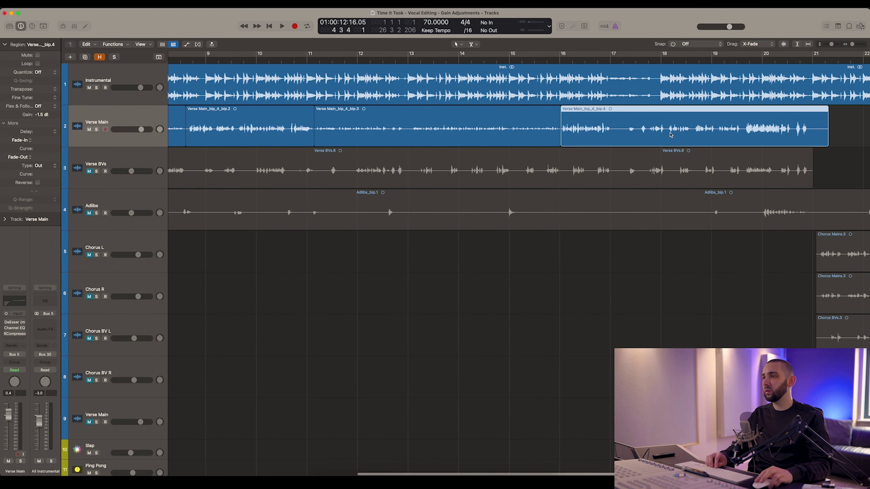
{"action": "left_click", "coordinate": [622, 135]}
{"action": "left_click", "coordinate": [742, 135]}
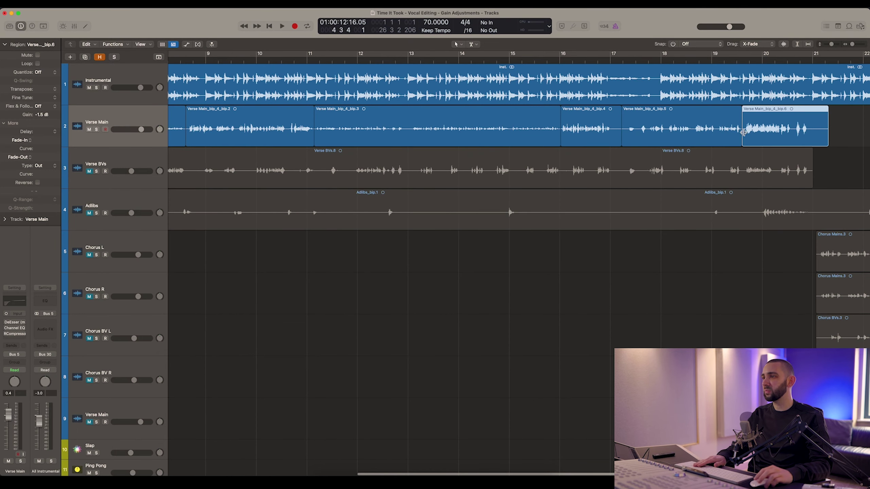
Raise the quiet second Verse Main region's gain to +4.1 dB, using the Gain tool, and return to the Pointer tool
{"action": "scroll", "coordinate": [783, 131], "scroll_direction": "left", "scroll_amount": 8}
{"action": "left_click", "coordinate": [360, 130]}
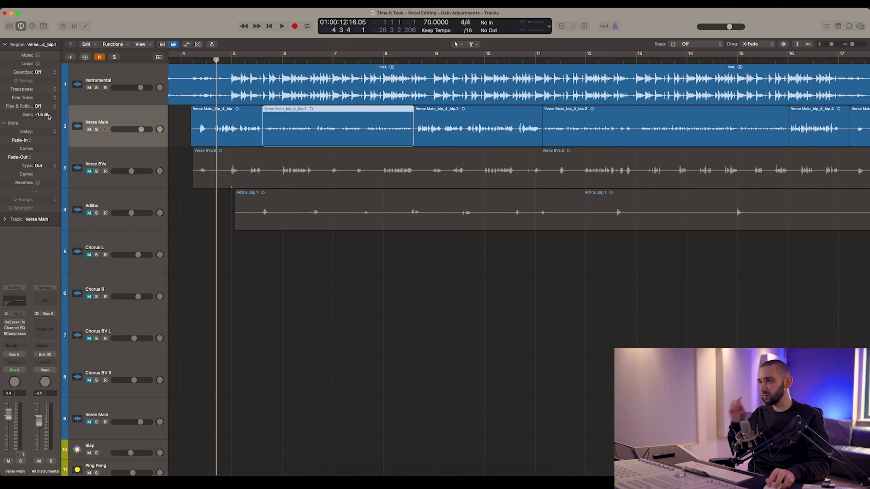
{"action": "left_click_drag", "start_coordinate": [48, 117], "coordinate": [47, 109]}
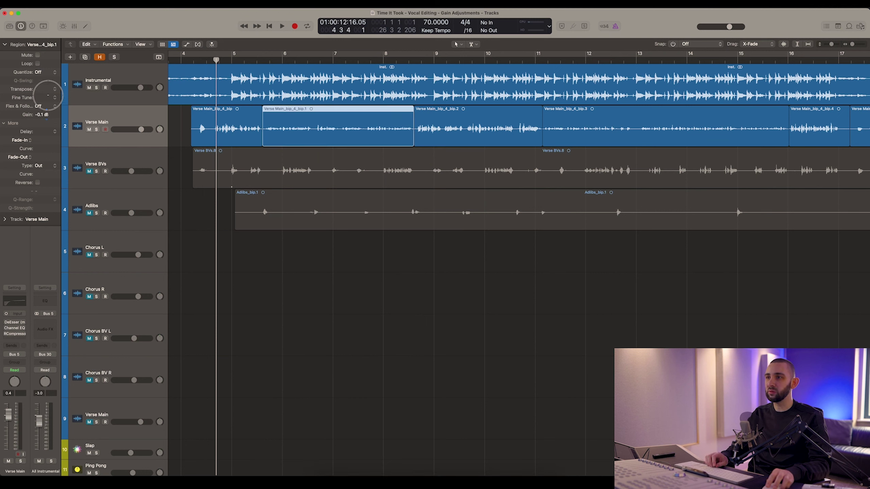
{"action": "left_click", "coordinate": [457, 44]}
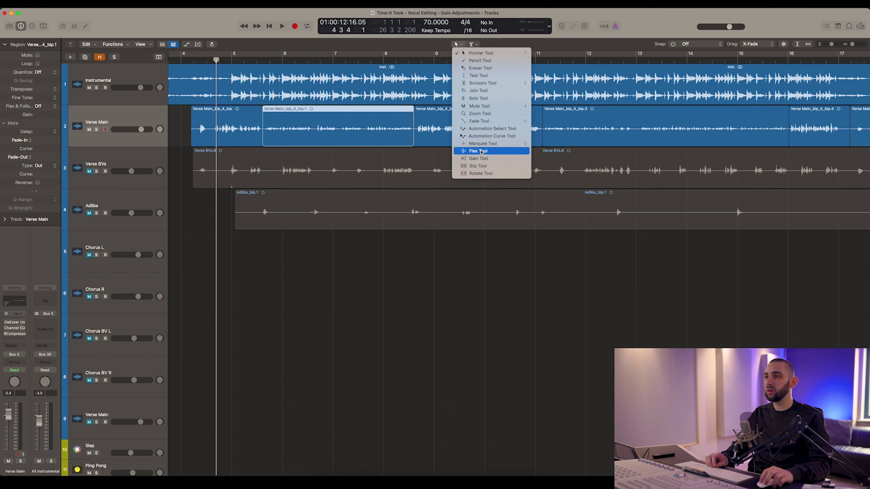
{"action": "left_click", "coordinate": [478, 158]}
{"action": "left_click_drag", "start_coordinate": [342, 133], "coordinate": [341, 120]}
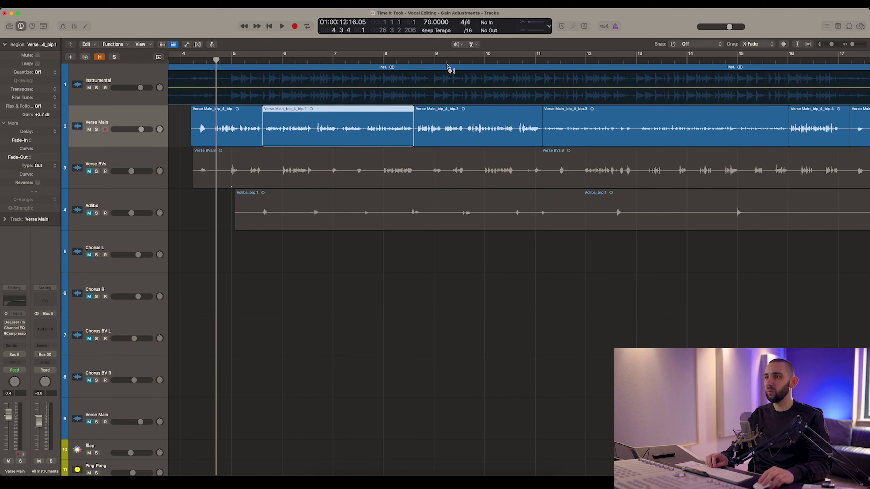
{"action": "left_click", "coordinate": [457, 45]}
{"action": "left_click", "coordinate": [461, 53]}
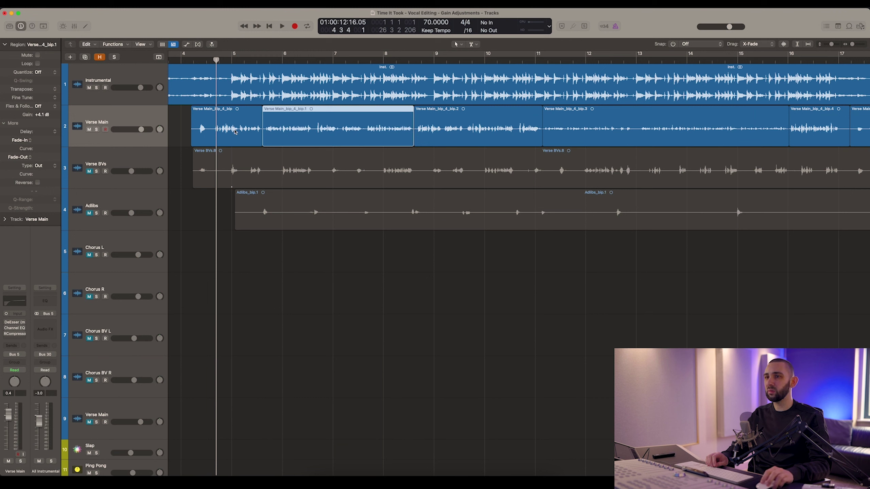
Lower the gain of the first Verse Main region to -2.0 dB and the third region to -2.9 dB
{"action": "left_click", "coordinate": [202, 135]}
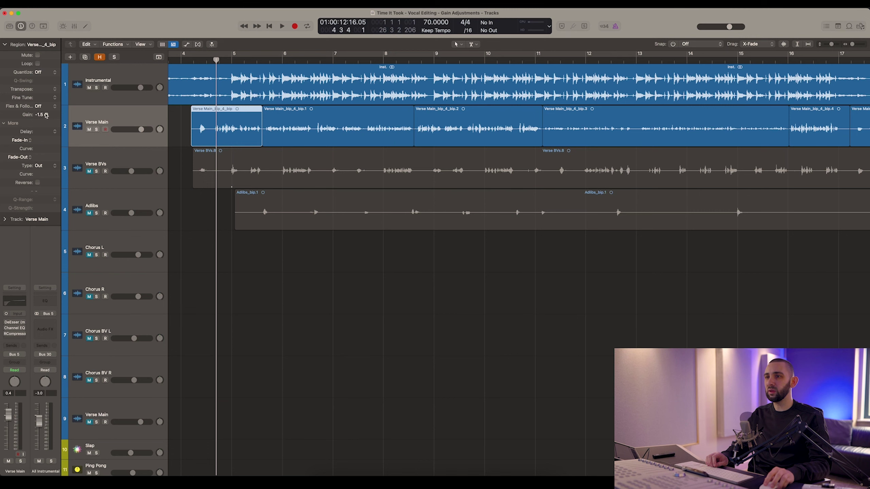
{"action": "left_click", "coordinate": [459, 132]}
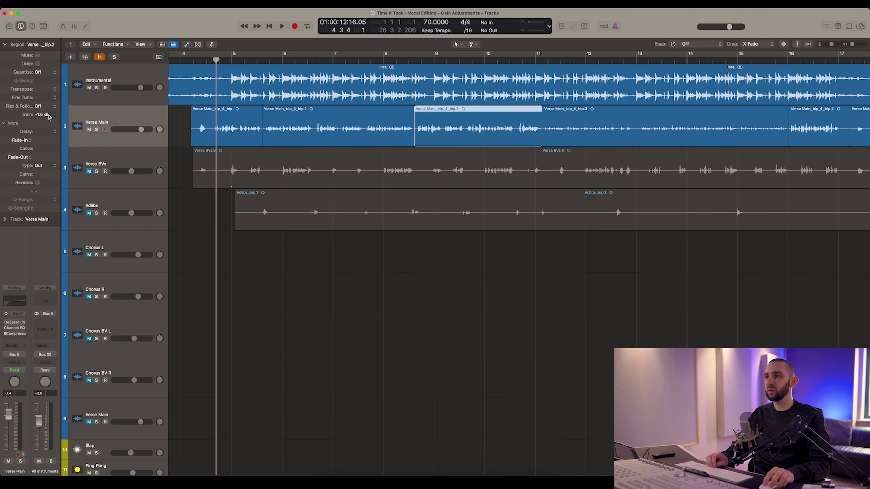
{"action": "scroll", "coordinate": [242, 133], "scroll_direction": "right", "scroll_amount": 5}
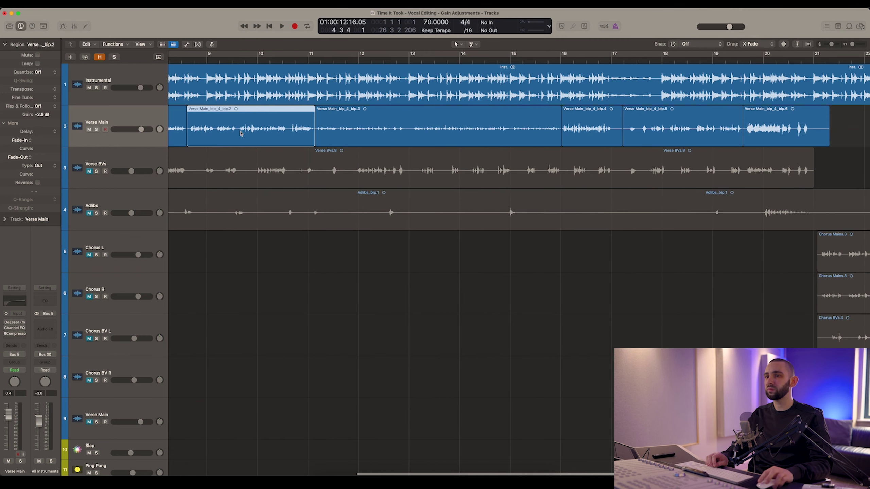
Raise the Verse Main region starting near bar 11 to +3.3 dB, and split off its last part at bar 15 with a higher gain
{"action": "key", "text": "Right"}
{"action": "left_click_drag", "start_coordinate": [44, 114], "coordinate": [48, 69]}
{"action": "left_click", "coordinate": [514, 138]}
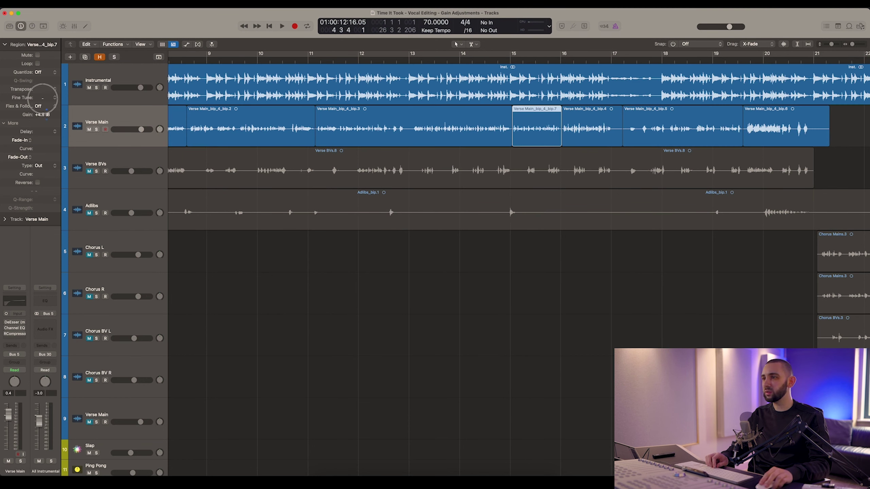
Lower the gain of the Verse Main region at bar 16 to -3.1 dB and the last, loudest region to -5.7 dB
{"action": "scroll", "coordinate": [386, 126], "scroll_direction": "right", "scroll_amount": 5}
{"action": "left_click", "coordinate": [385, 126]}
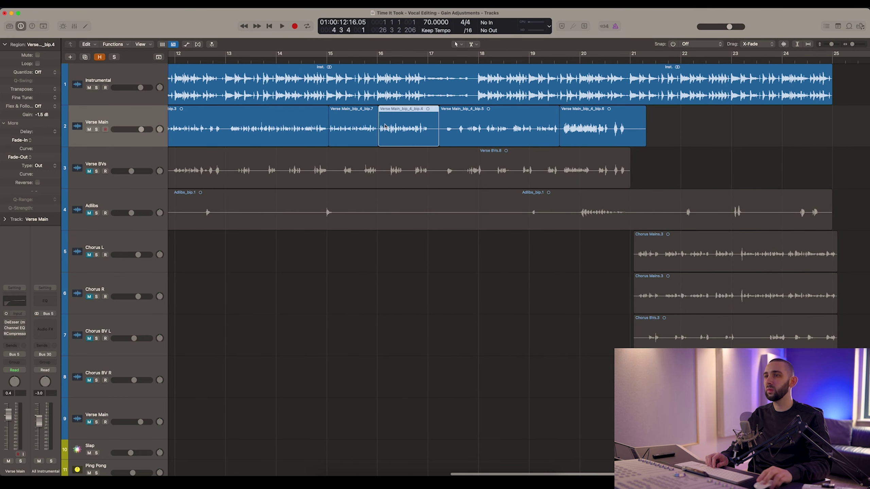
{"action": "left_click_drag", "start_coordinate": [51, 115], "coordinate": [52, 128]}
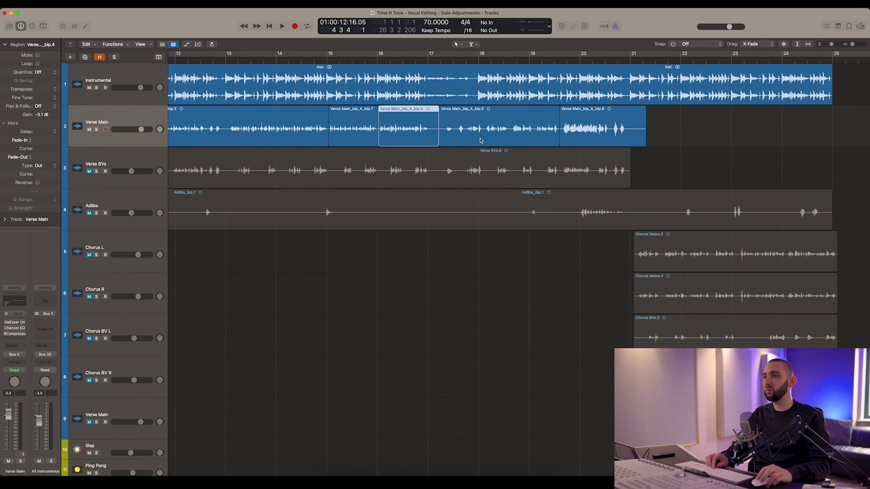
{"action": "left_click", "coordinate": [616, 133]}
{"action": "left_click_drag", "start_coordinate": [44, 117], "coordinate": [51, 154]}
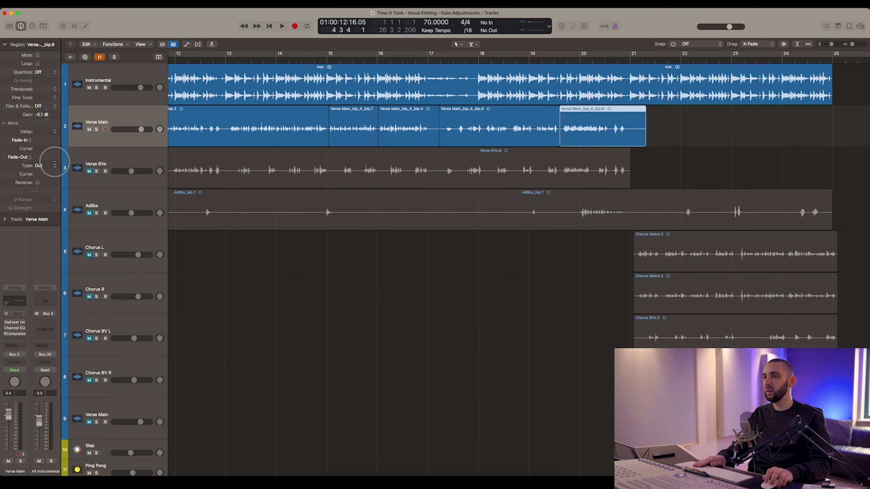
{"action": "left_click", "coordinate": [229, 117]}
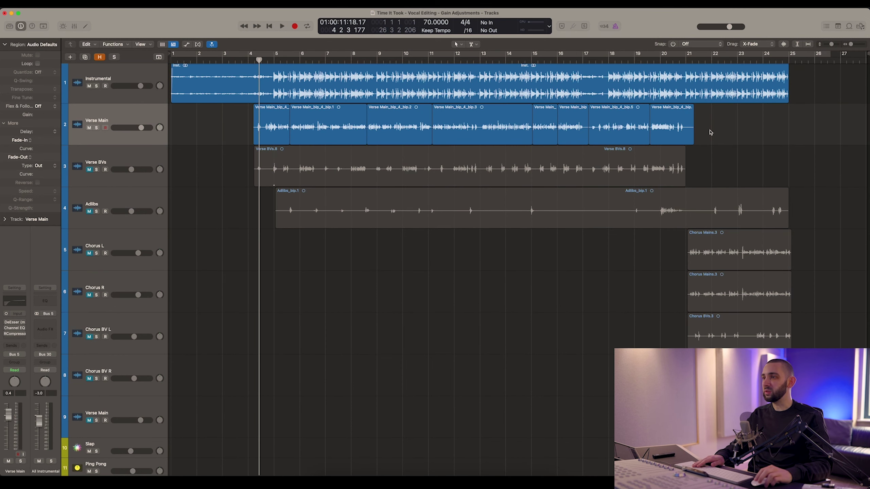
{"action": "left_click", "coordinate": [686, 133]}
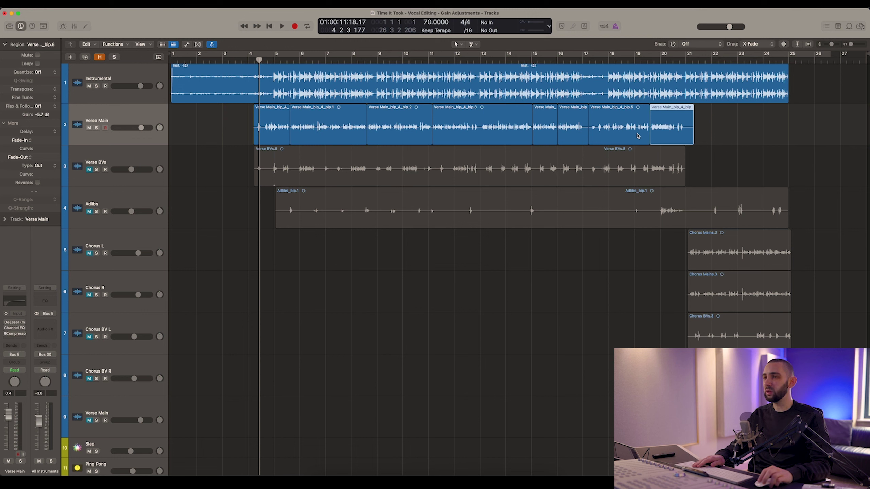
Enable waveform zoom, and trim and crossfade the join between the first two Verse Main regions near 5 3 3
{"action": "left_click", "coordinate": [782, 45]}
{"action": "left_click", "coordinate": [278, 128]}
{"action": "key", "text": "super+Right"}
{"action": "key", "text": "super+Right"}
{"action": "key", "text": "super+Right"}
{"action": "key", "text": "super+Right"}
{"action": "key", "text": "super+Right"}
{"action": "key", "text": "super+Right"}
{"action": "key", "text": "super+Right"}
{"action": "key", "text": "super+Right"}
{"action": "scroll", "coordinate": [404, 128], "scroll_direction": "right", "scroll_amount": 4}
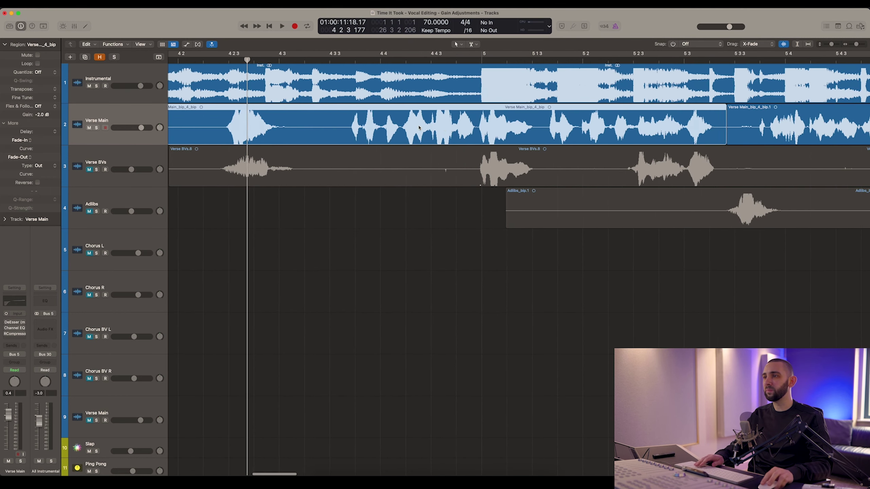
{"action": "left_click", "coordinate": [616, 131], "text": "super"}
{"action": "key", "text": "Delete"}
{"action": "left_click_drag", "start_coordinate": [626, 137], "coordinate": [615, 136]}
Crossfade the join between the second and third Verse Main regions near 8 3, and play back across it
{"action": "scroll", "coordinate": [616, 134], "scroll_direction": "right", "scroll_amount": 15}
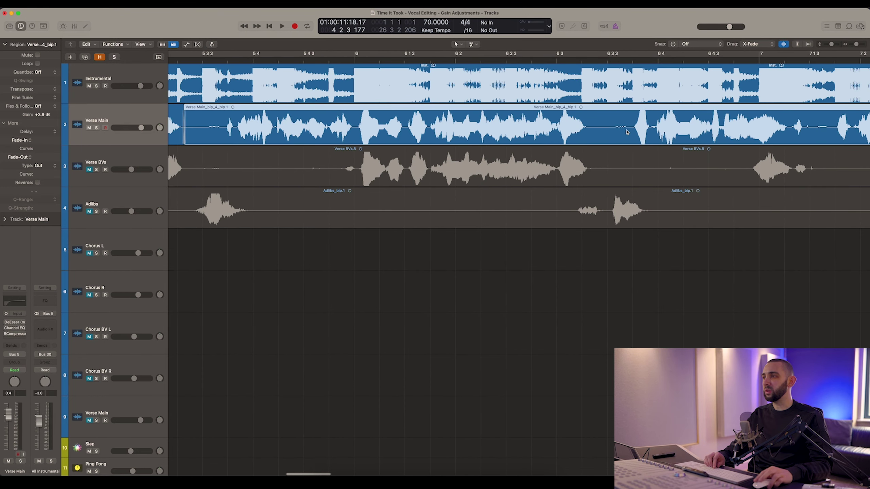
{"action": "left_click_drag", "start_coordinate": [491, 136], "coordinate": [482, 135]}
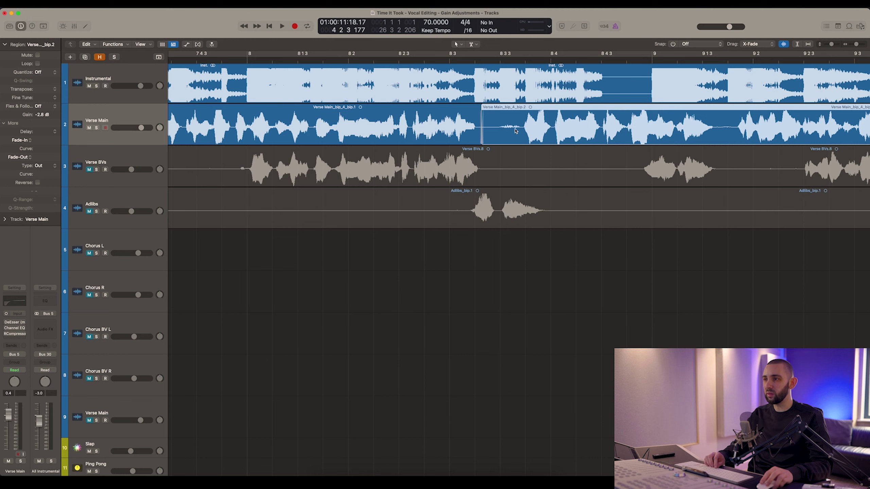
{"action": "left_click", "coordinate": [475, 60]}
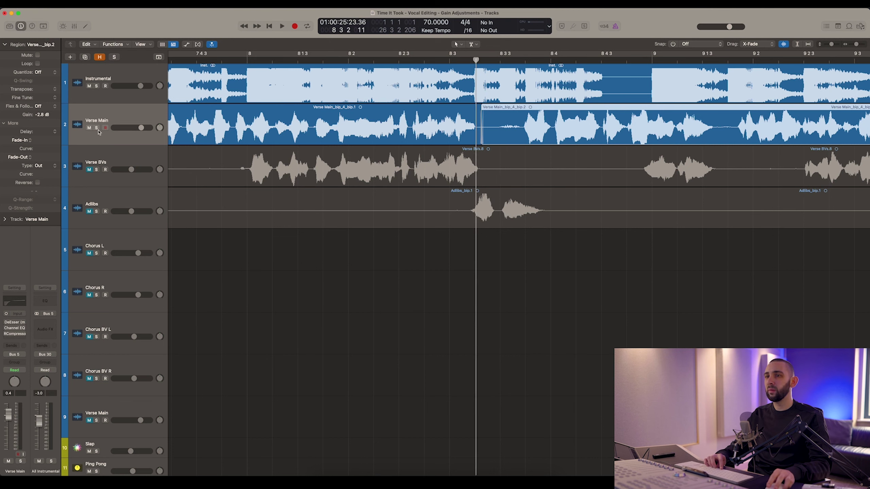
{"action": "key", "text": "space"}
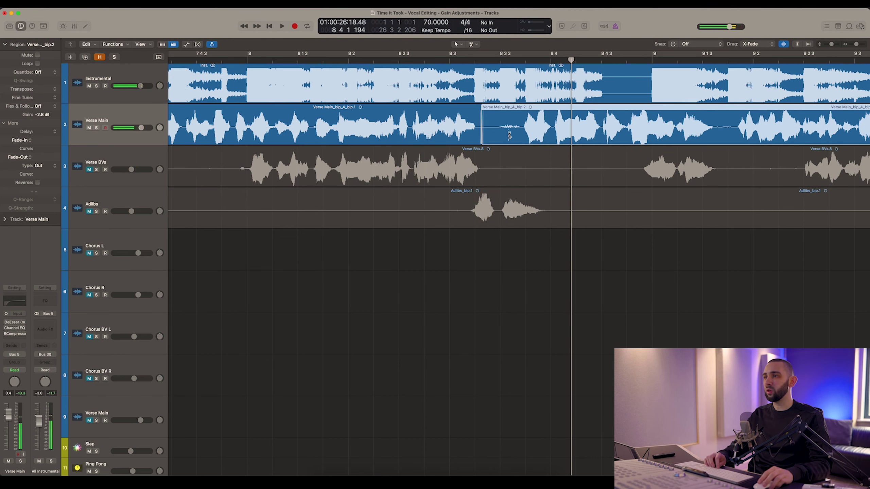
Try cutting out the breath at the start of the third Verse Main region and extending the previous region over the gap
{"action": "left_click", "coordinate": [508, 135], "text": "super"}
{"action": "left_click", "coordinate": [497, 136]}
{"action": "key", "text": "Delete"}
{"action": "left_click_drag", "start_coordinate": [480, 136], "coordinate": [506, 136]}
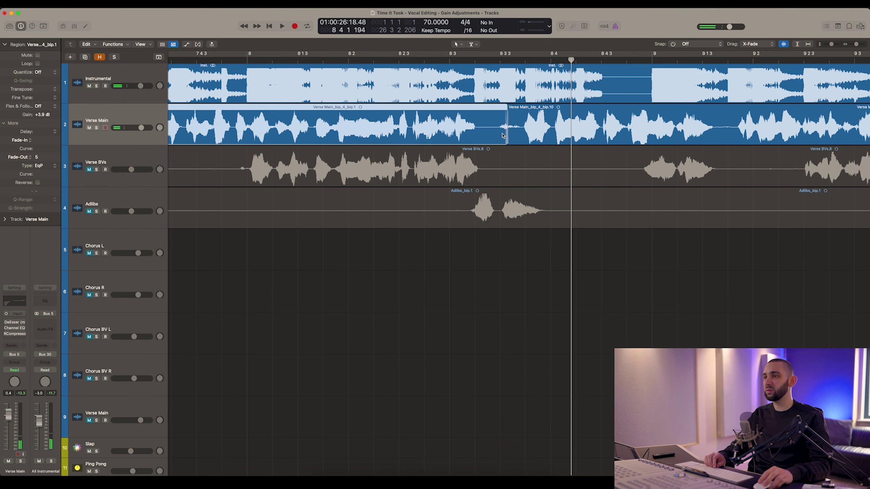
Cut the second Verse Main region's end back to just after 8 3, and extend the next region back to crossfade there
{"action": "left_click", "coordinate": [480, 134], "text": "super"}
{"action": "left_click", "coordinate": [500, 136]}
{"action": "key", "text": "Delete"}
{"action": "left_click_drag", "start_coordinate": [509, 137], "coordinate": [478, 137]}
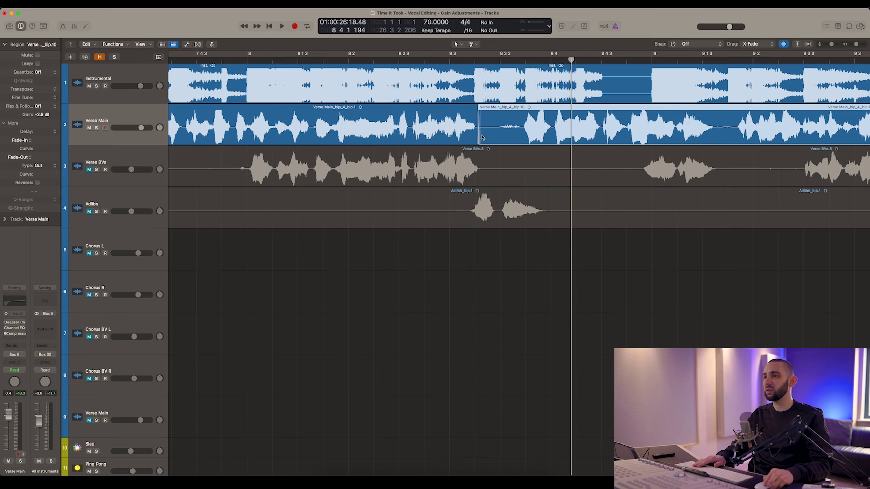
Trim the join between the Verse Main regions near bar 11 and extend the later region back into a crossfade
{"action": "scroll", "coordinate": [482, 137], "scroll_direction": "right", "scroll_amount": 15}
{"action": "scroll", "coordinate": [247, 135], "scroll_direction": "left", "scroll_amount": 5}
{"action": "left_click", "coordinate": [310, 136], "text": "super"}
{"action": "left_click", "coordinate": [313, 136]}
{"action": "key", "text": "Delete"}
{"action": "left_click_drag", "start_coordinate": [316, 136], "coordinate": [309, 137]}
Look over the rest of the Verse Main track, from bar 12 to its end, for the remaining region joins
{"action": "scroll", "coordinate": [314, 137], "scroll_direction": "right", "scroll_amount": 9}
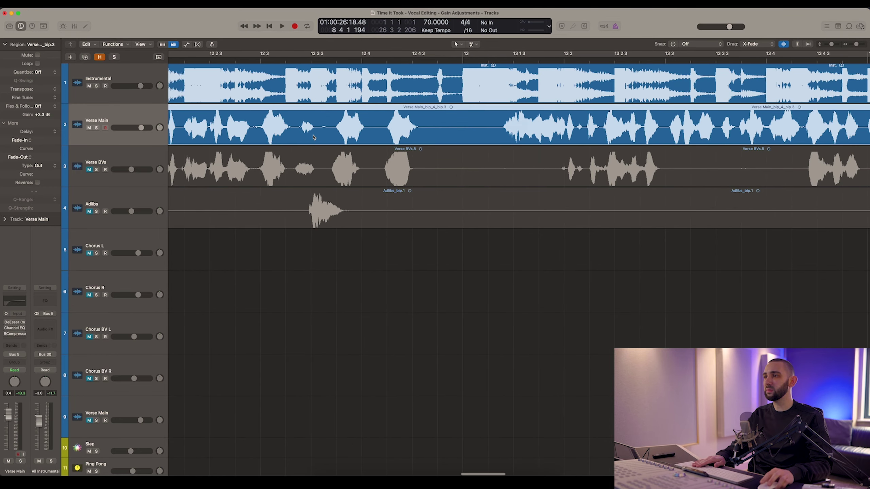
{"action": "key", "text": "super+Left"}
{"action": "key", "text": "super+Left"}
{"action": "key", "text": "super+Left"}
{"action": "key", "text": "super+Left"}
{"action": "key", "text": "super+Left"}
{"action": "scroll", "coordinate": [366, 129], "scroll_direction": "right", "scroll_amount": 4}
{"action": "scroll", "coordinate": [315, 124], "scroll_direction": "left", "scroll_amount": 2}
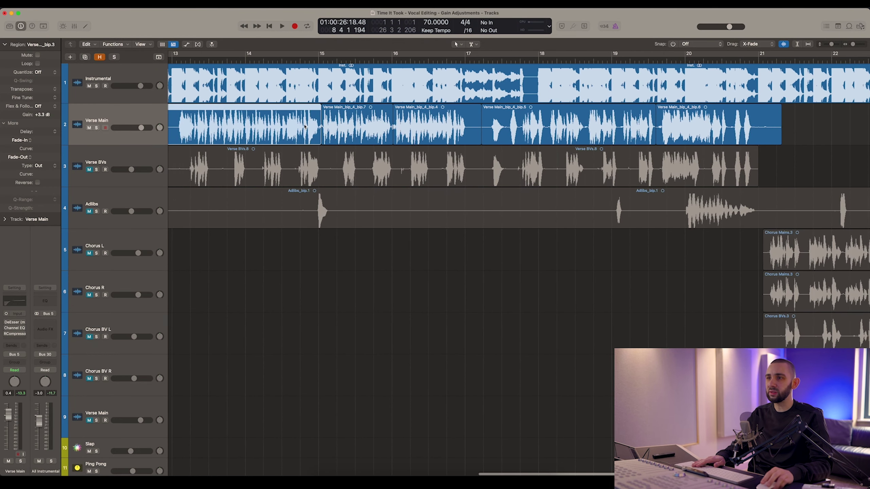
Place the playhead just before bar 15 and turn on the Verse Main channel's DeEsser, Channel EQ and RCompressor plug-ins
{"action": "left_click", "coordinate": [305, 60]}
{"action": "key", "text": "super+Left"}
{"action": "key", "text": "super+Left"}
{"action": "key", "text": "super+Left"}
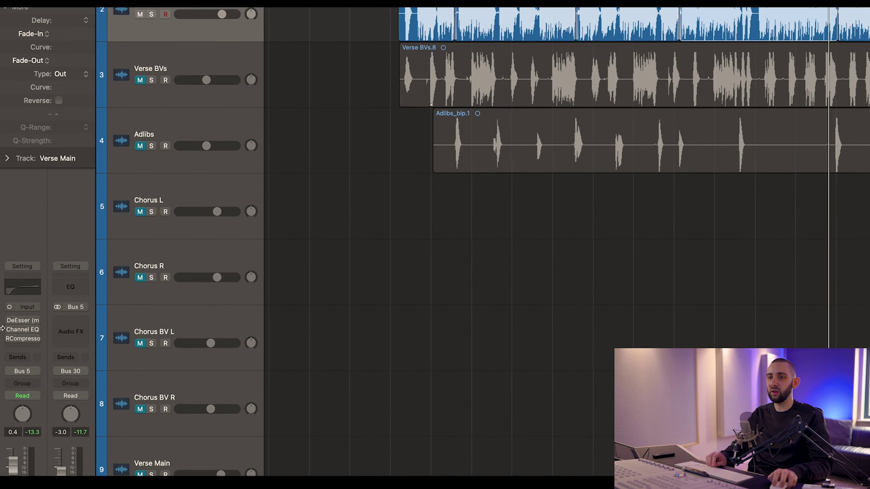
{"action": "left_click_drag", "start_coordinate": [6, 322], "coordinate": [5, 334]}
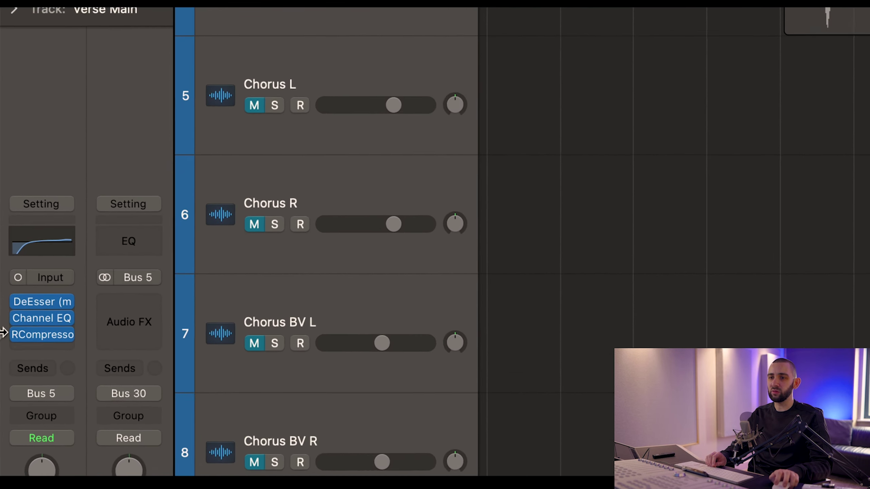
{"action": "mouse_move", "coordinate": [20, 344]}
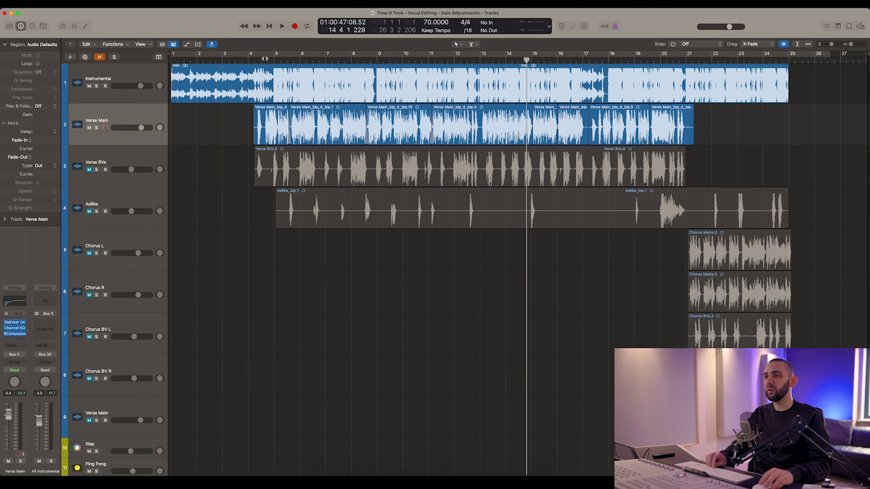
Turn off the waveform zoom, then solo the Verse Main track with the playhead at about 4 3
{"action": "left_click", "coordinate": [264, 59]}
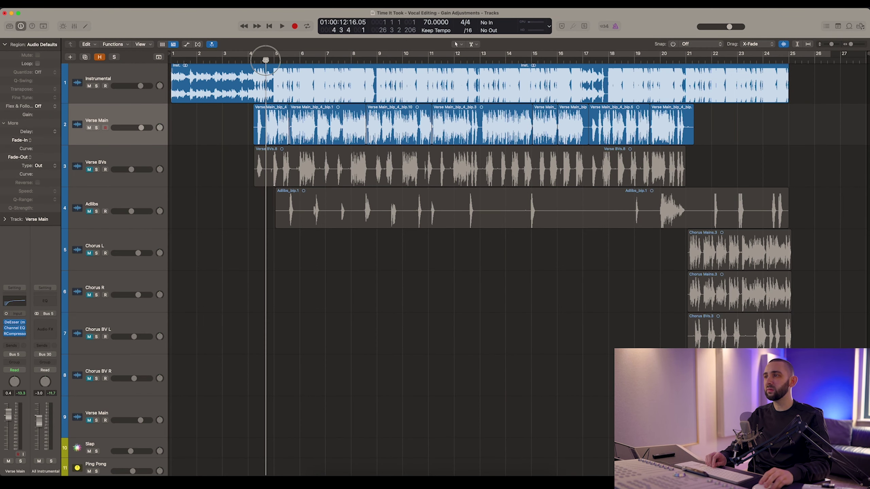
{"action": "left_click", "coordinate": [782, 45]}
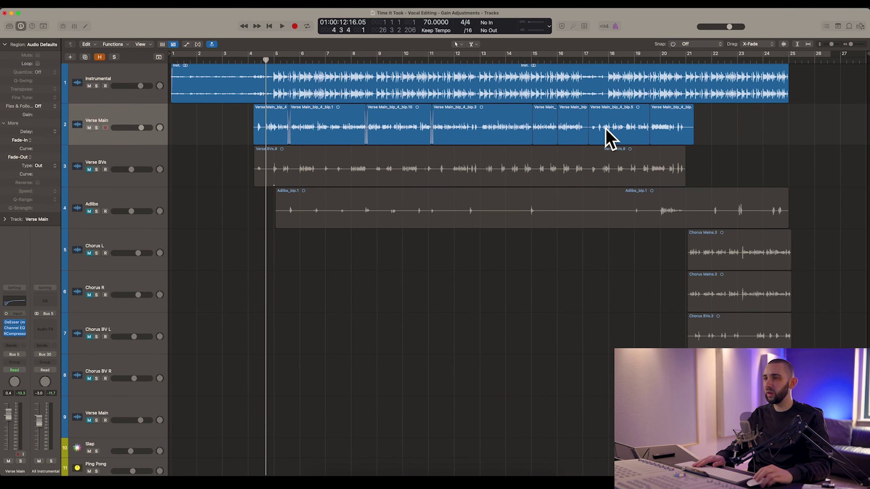
{"action": "left_click", "coordinate": [293, 132]}
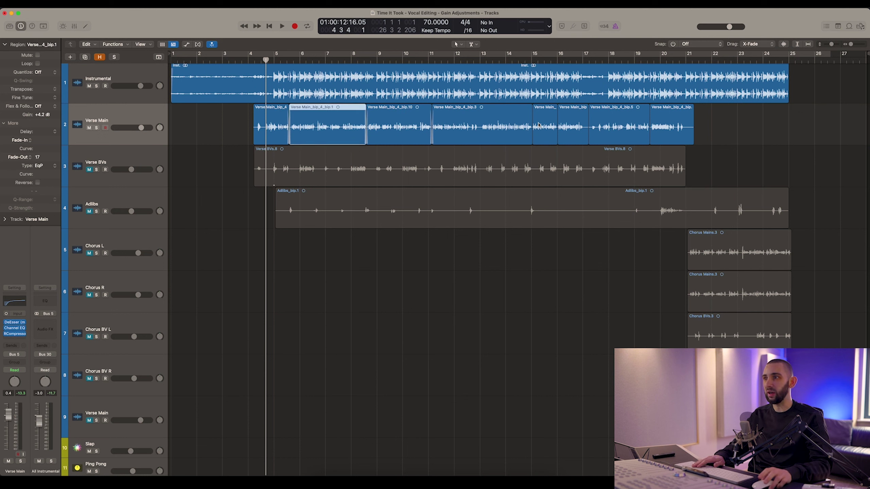
{"action": "left_click", "coordinate": [753, 123]}
{"action": "left_click_drag", "start_coordinate": [265, 63], "coordinate": [263, 60]}
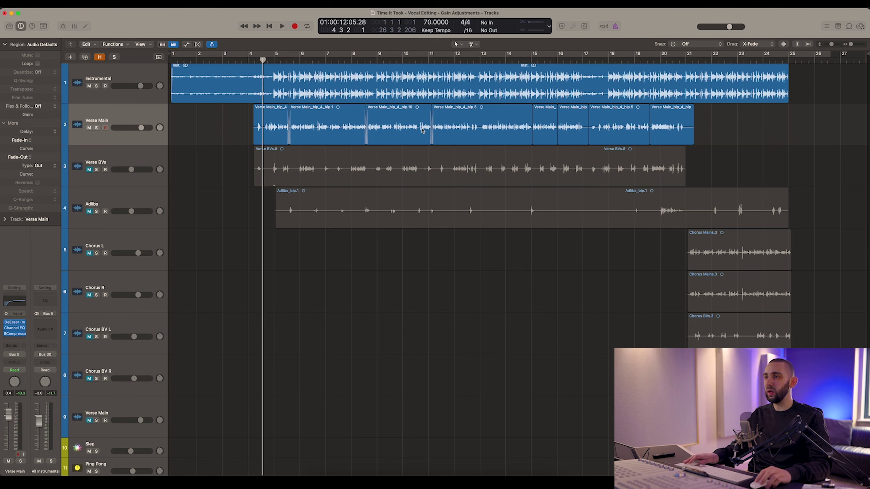
{"action": "left_click", "coordinate": [97, 128]}
Set the second Verse Main region's gain to +3.6 dB during playback
{"action": "scroll", "coordinate": [398, 99], "scroll_direction": "up", "scroll_amount": 6}
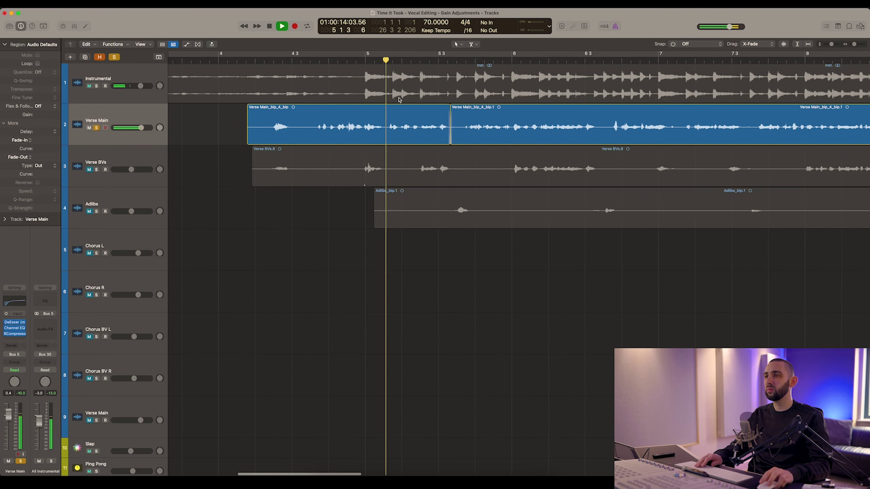
{"action": "left_click", "coordinate": [466, 123]}
{"action": "left_click_drag", "start_coordinate": [44, 117], "coordinate": [44, 122]}
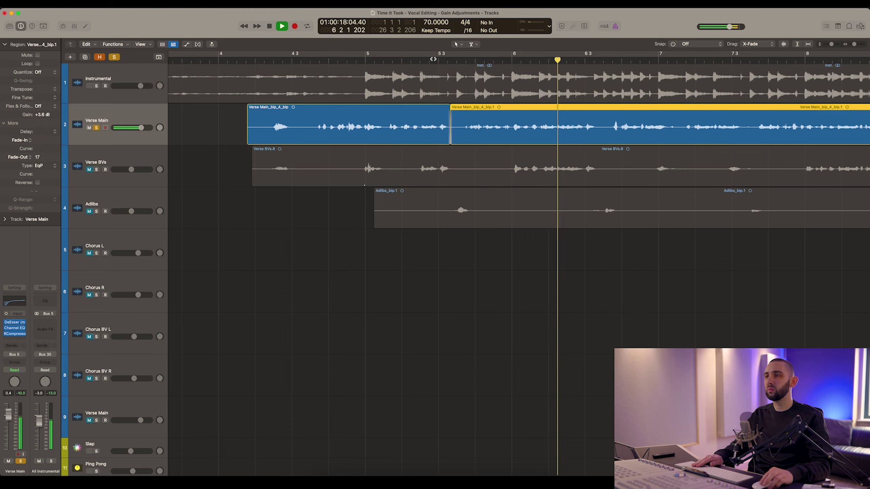
Play across the crossfade between the second and third Verse Main regions, just after 8 3
{"action": "scroll", "coordinate": [433, 59], "scroll_direction": "right", "scroll_amount": 9}
{"action": "left_click", "coordinate": [533, 59]}
{"action": "scroll", "coordinate": [532, 61], "scroll_direction": "right", "scroll_amount": 6}
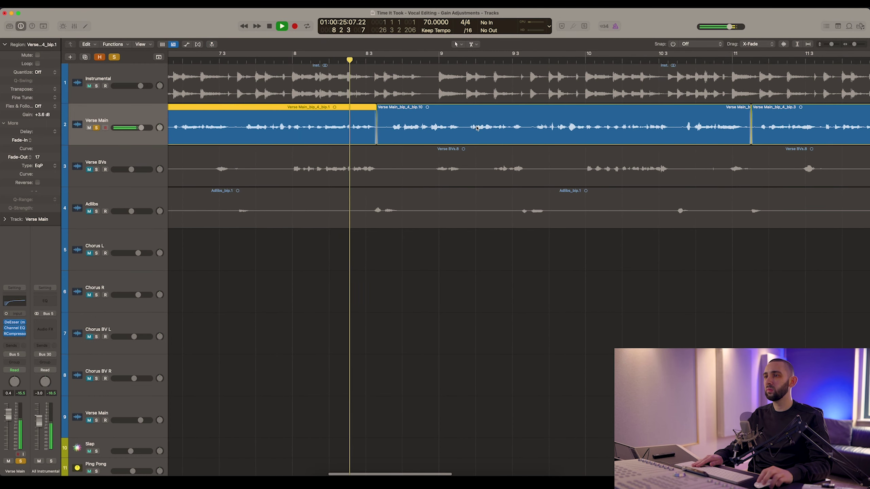
{"action": "left_click", "coordinate": [476, 128]}
{"action": "left_click", "coordinate": [319, 60]}
Play from just before bar 15 and set the gain of the Verse Main region starting there to +4.5 dB
{"action": "scroll", "coordinate": [321, 61], "scroll_direction": "right", "scroll_amount": 6}
{"action": "scroll", "coordinate": [511, 115], "scroll_direction": "right", "scroll_amount": 7}
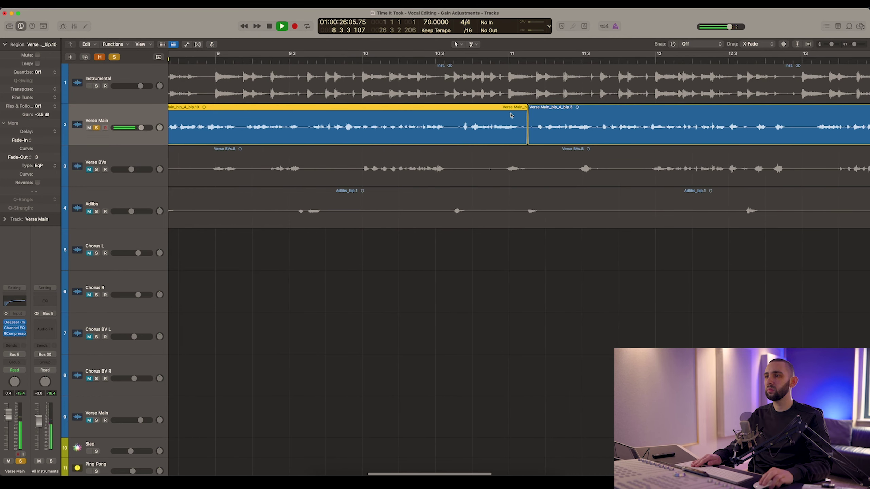
{"action": "scroll", "coordinate": [511, 116], "scroll_direction": "right", "scroll_amount": 10}
{"action": "left_click", "coordinate": [587, 65]}
{"action": "scroll", "coordinate": [586, 89], "scroll_direction": "right", "scroll_amount": 8}
{"action": "left_click", "coordinate": [582, 125]}
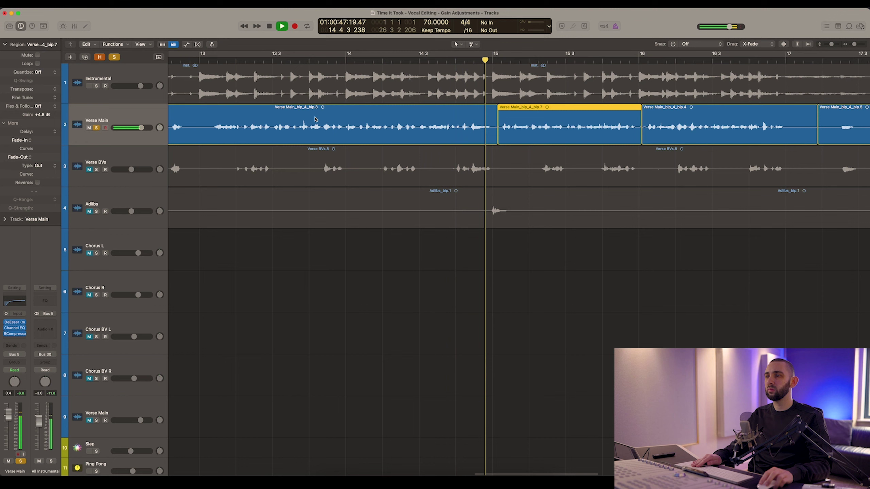
{"action": "left_click_drag", "start_coordinate": [44, 114], "coordinate": [50, 121]}
Play into the last Verse Main region from about bar 19 and set that region's gain to -7.4 dB
{"action": "scroll", "coordinate": [655, 68], "scroll_direction": "right", "scroll_amount": 12}
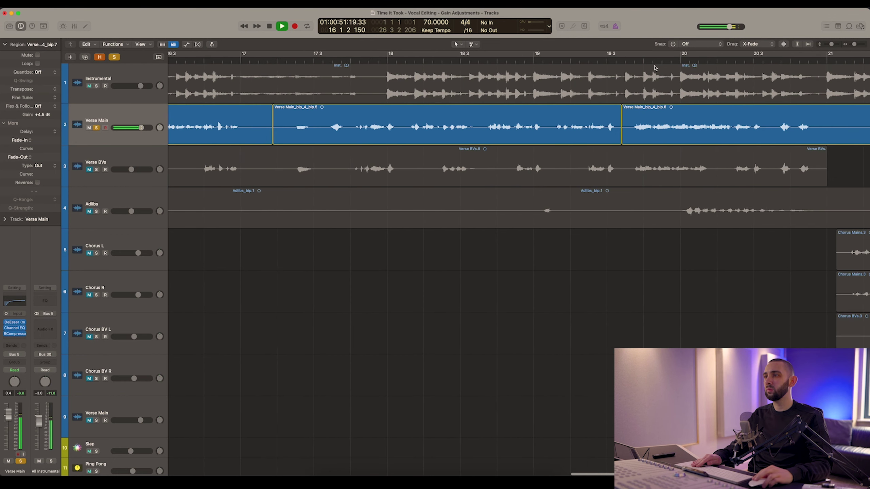
{"action": "left_click", "coordinate": [556, 65]}
{"action": "scroll", "coordinate": [557, 75], "scroll_direction": "right", "scroll_amount": 8}
{"action": "left_click", "coordinate": [479, 118]}
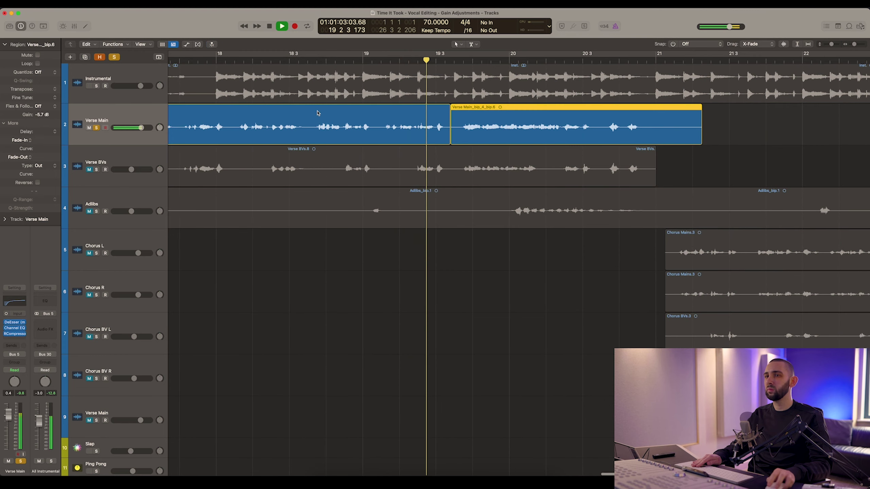
{"action": "key", "text": "space"}
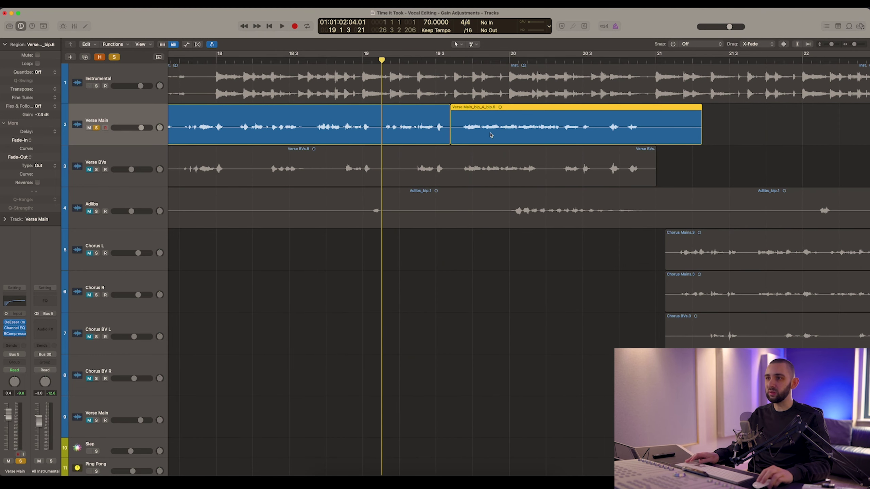
Try the last Verse Main region at -7.8 dB gain during playback and return it to -7.4 dB
{"action": "left_click", "coordinate": [382, 60]}
{"action": "left_click", "coordinate": [417, 119]}
{"action": "left_click", "coordinate": [470, 130]}
{"action": "left_click", "coordinate": [51, 120]}
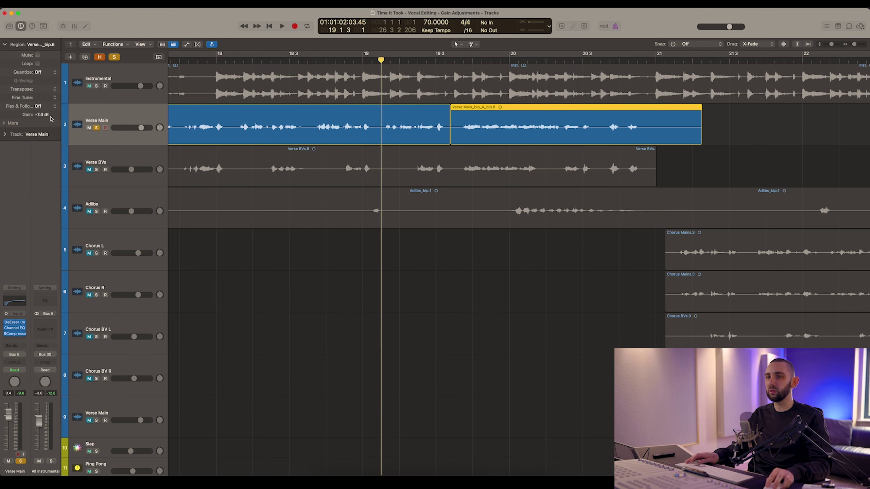
{"action": "left_click", "coordinate": [47, 120]}
{"action": "left_click_drag", "start_coordinate": [47, 116], "coordinate": [47, 118]}
{"action": "key", "text": "space"}
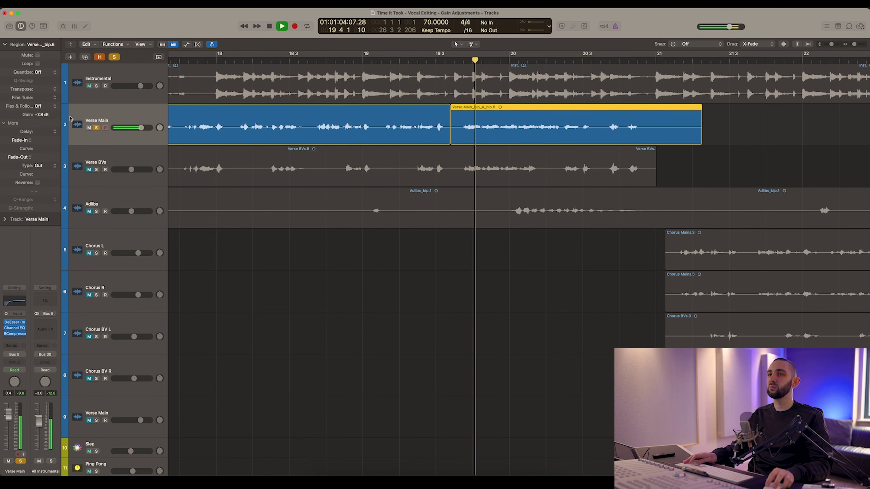
{"action": "left_click_drag", "start_coordinate": [47, 115], "coordinate": [47, 110]}
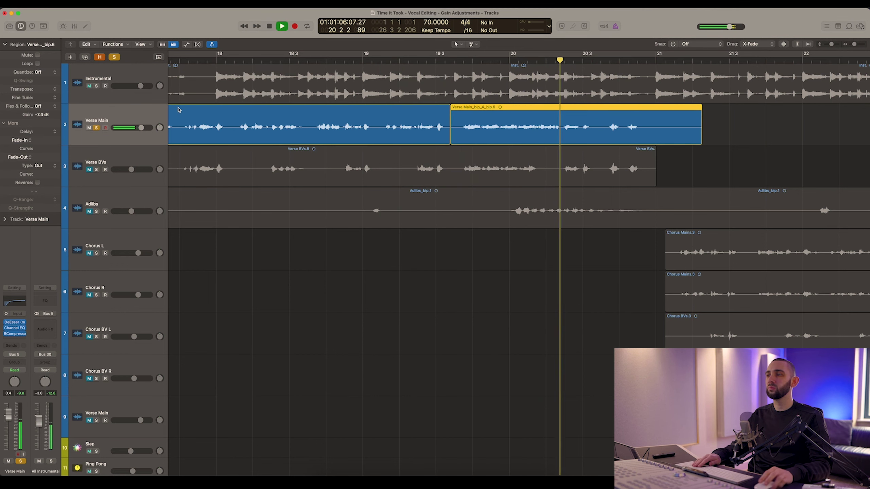
Open RCompressor on the Verse Main channel, raise its threshold slightly and park its window below the vocal regions
{"action": "key", "text": "super+Left"}
{"action": "key", "text": "super+Left"}
{"action": "key", "text": "super+Left"}
{"action": "key", "text": "super+Left"}
{"action": "scroll", "coordinate": [440, 110], "scroll_direction": "left", "scroll_amount": 3}
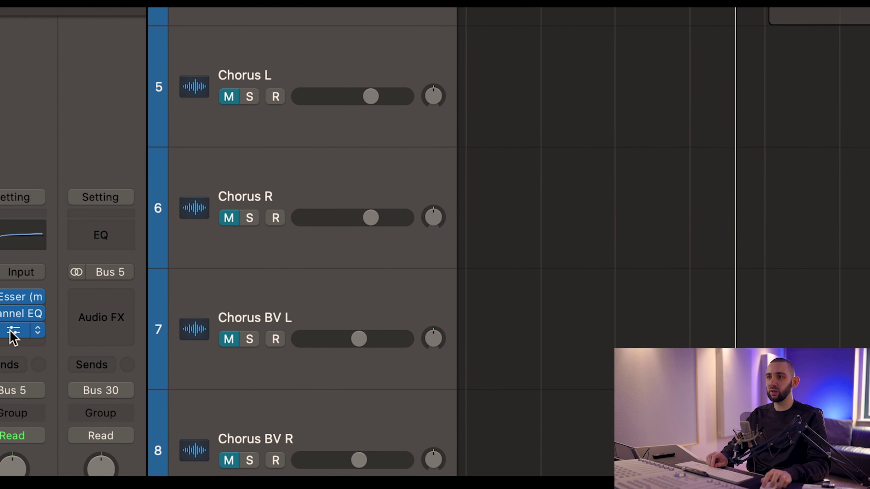
{"action": "left_click", "coordinate": [12, 331]}
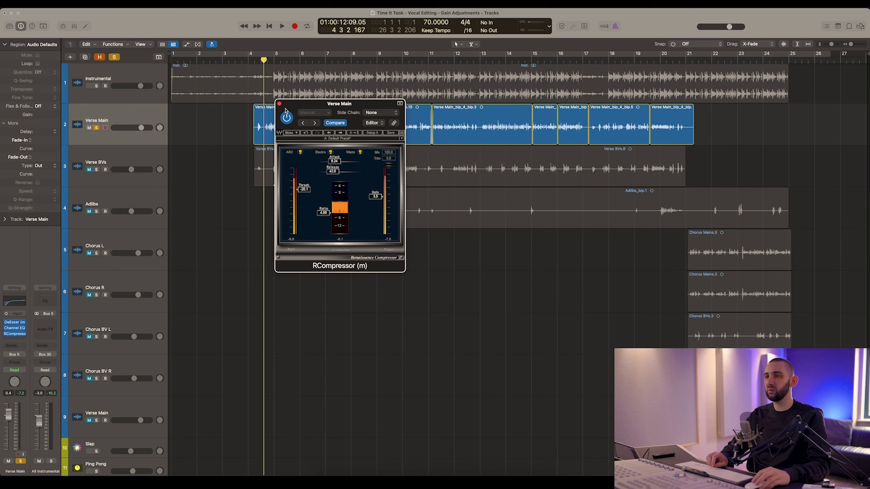
{"action": "left_click_drag", "start_coordinate": [308, 105], "coordinate": [273, 214]}
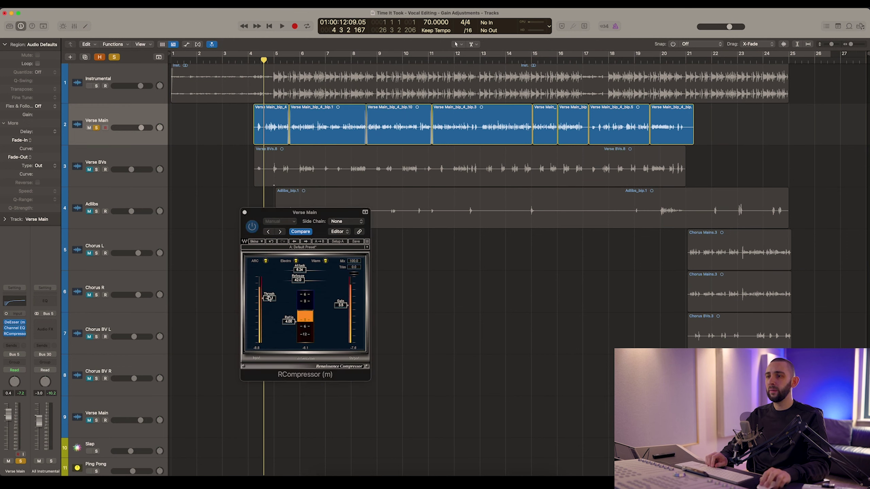
{"action": "left_click_drag", "start_coordinate": [269, 299], "coordinate": [269, 297]}
{"action": "left_click", "coordinate": [328, 115]}
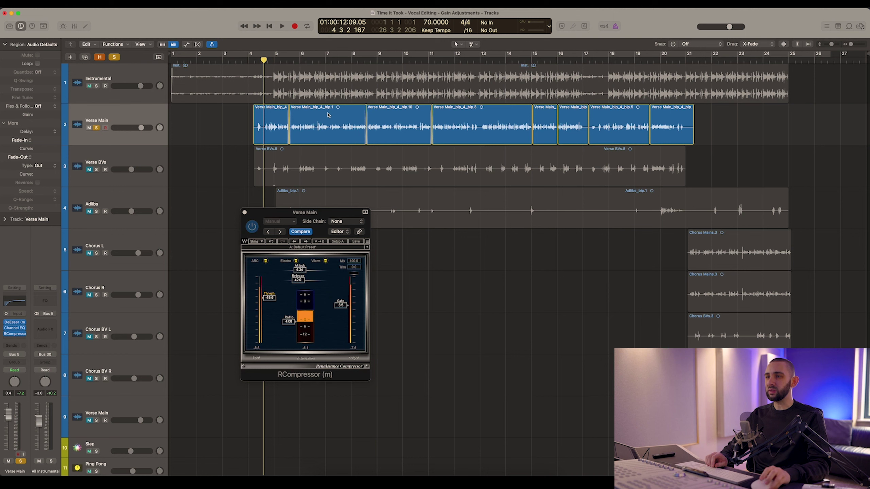
{"action": "left_click", "coordinate": [263, 60]}
{"action": "left_click_drag", "start_coordinate": [278, 211], "coordinate": [295, 222]}
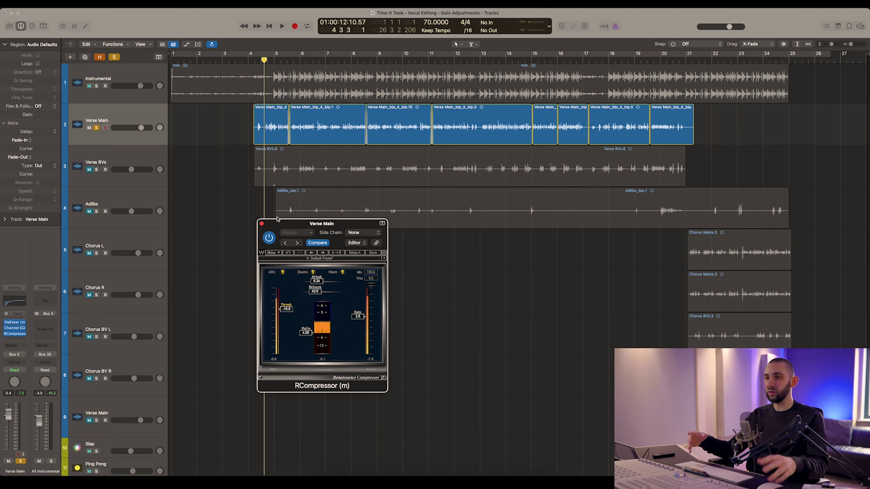
{"action": "left_click_drag", "start_coordinate": [280, 226], "coordinate": [277, 225]}
Step through the Verse Main regions from the second to the fourth to compare their gain settings
{"action": "left_click", "coordinate": [291, 125]}
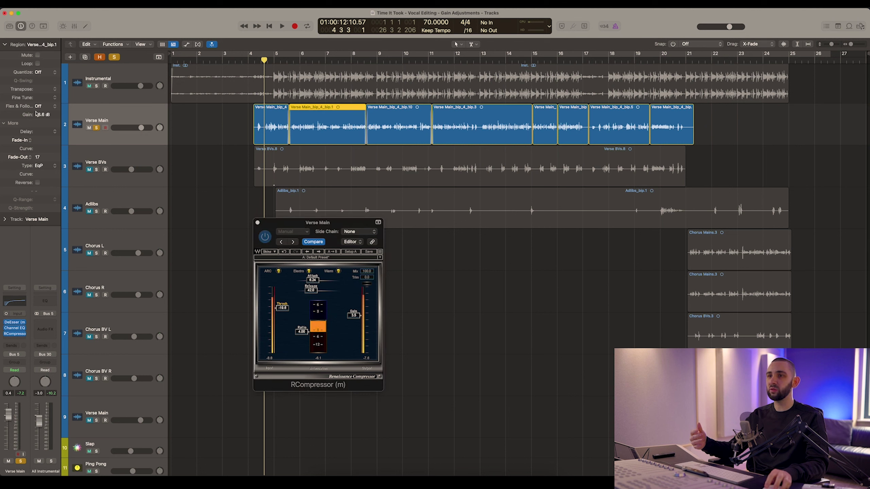
{"action": "key", "text": "Right"}
{"action": "key", "text": "Right"}
{"action": "key", "text": "Right"}
{"action": "key", "text": "Right"}
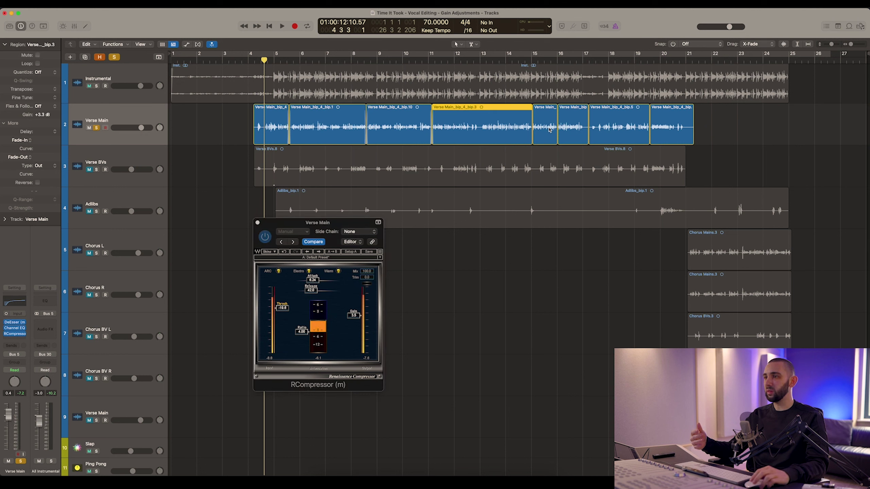
Play the Verse Main vocal from 4 3 and lower RCompressor's output gain to 2.4
{"action": "key", "text": "space"}
{"action": "key", "text": "super+Right"}
{"action": "key", "text": "super+Right"}
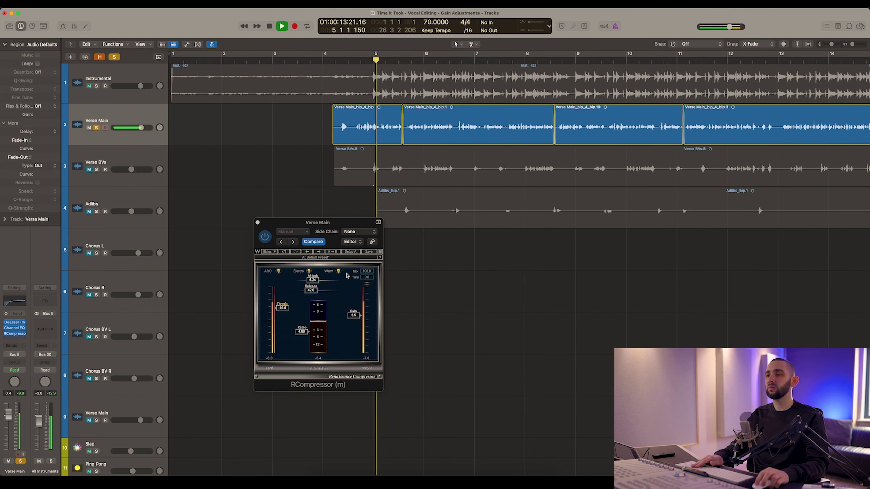
{"action": "left_click_drag", "start_coordinate": [354, 316], "coordinate": [353, 323]}
Set the second Verse Main region's gain to +4.1 dB while listening to the compressed vocal
{"action": "left_click", "coordinate": [278, 180]}
{"action": "key", "text": "super+Right"}
{"action": "key", "text": "super+Right"}
{"action": "scroll", "coordinate": [357, 154], "scroll_direction": "right", "scroll_amount": 4}
{"action": "scroll", "coordinate": [356, 153], "scroll_direction": "right", "scroll_amount": 2}
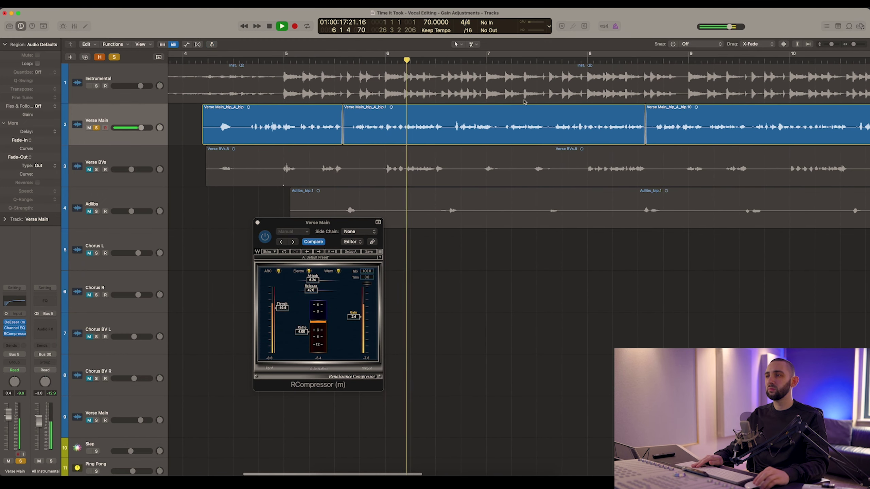
{"action": "left_click", "coordinate": [378, 127]}
{"action": "left_click_drag", "start_coordinate": [54, 114], "coordinate": [54, 112]}
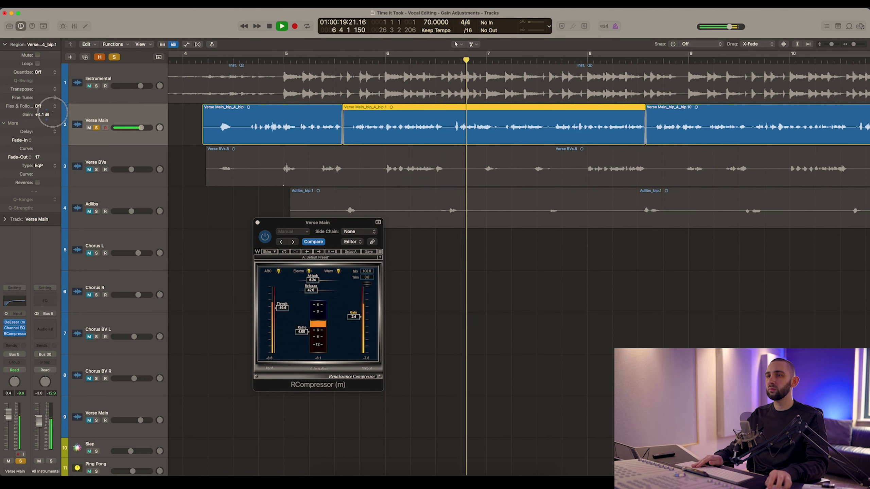
Play across the join near bar 11, set the fourth Verse Main region's gain to +3.5 dB and stop playback
{"action": "scroll", "coordinate": [497, 79], "scroll_direction": "right", "scroll_amount": 3}
{"action": "scroll", "coordinate": [497, 80], "scroll_direction": "right", "scroll_amount": 3}
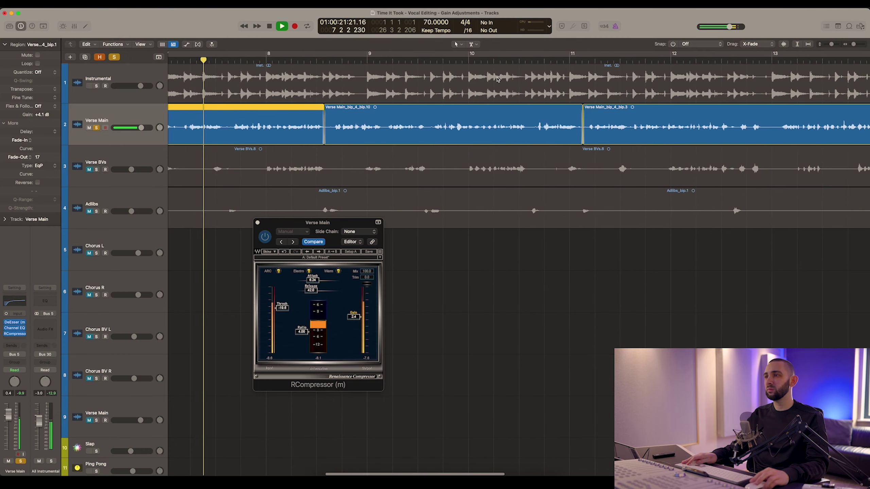
{"action": "left_click", "coordinate": [529, 59]}
{"action": "scroll", "coordinate": [498, 79], "scroll_direction": "right", "scroll_amount": 4}
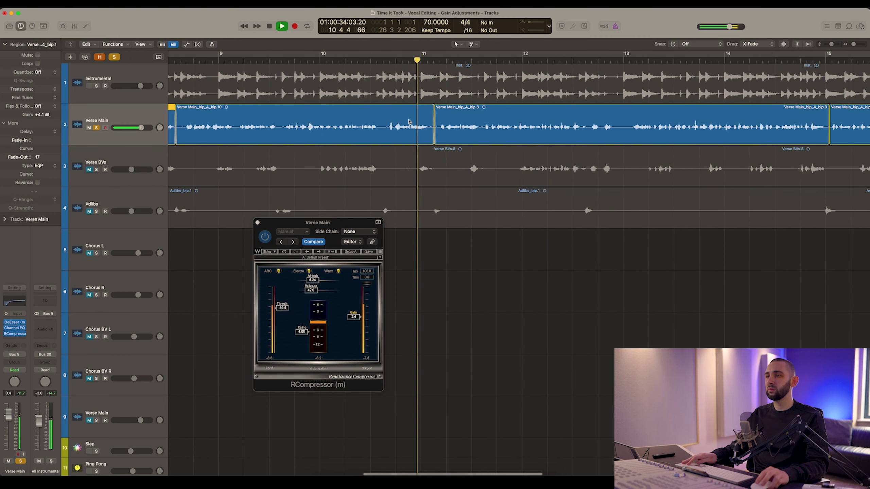
{"action": "left_click", "coordinate": [497, 127]}
{"action": "left_click_drag", "start_coordinate": [45, 116], "coordinate": [45, 115]}
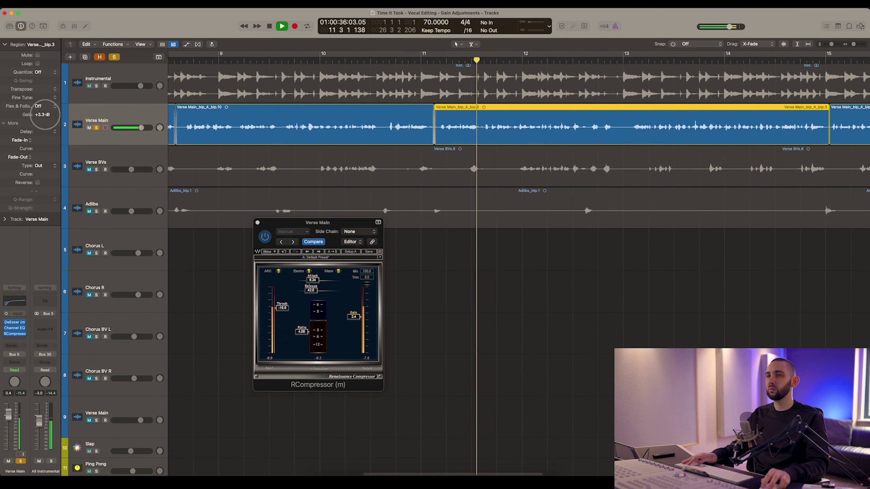
{"action": "key", "text": "space"}
{"action": "key", "text": "super+Left"}
{"action": "key", "text": "super+Left"}
{"action": "key", "text": "super+Left"}
{"action": "key", "text": "super+Left"}
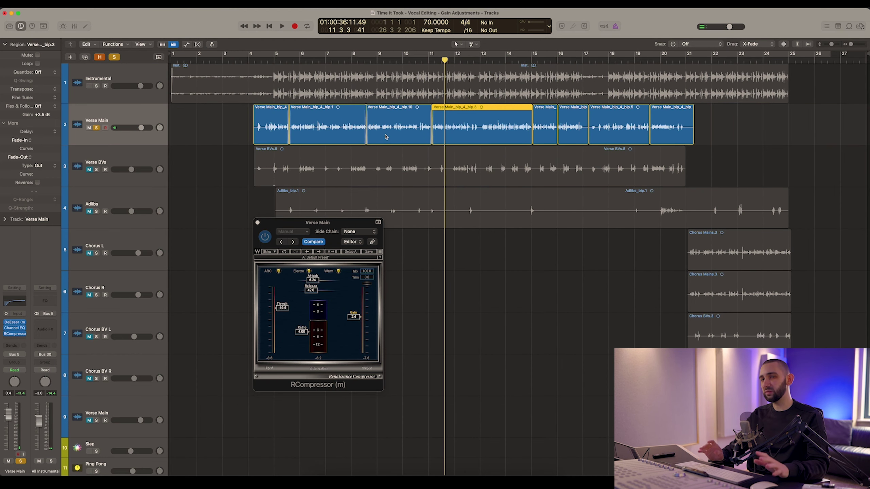
Select the individual Verse Main regions one after another to review how the vocal is divided for separate gains
{"action": "left_click", "coordinate": [534, 122]}
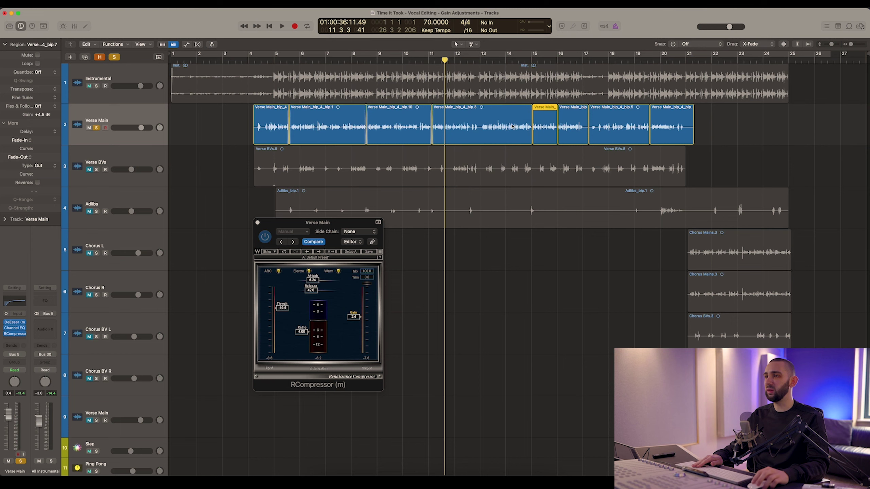
{"action": "left_click", "coordinate": [342, 126]}
{"action": "left_click", "coordinate": [274, 125]}
{"action": "left_click", "coordinate": [316, 126]}
{"action": "left_click", "coordinate": [403, 130]}
{"action": "left_click", "coordinate": [441, 128]}
{"action": "left_click", "coordinate": [547, 130]}
{"action": "left_click", "coordinate": [572, 130]}
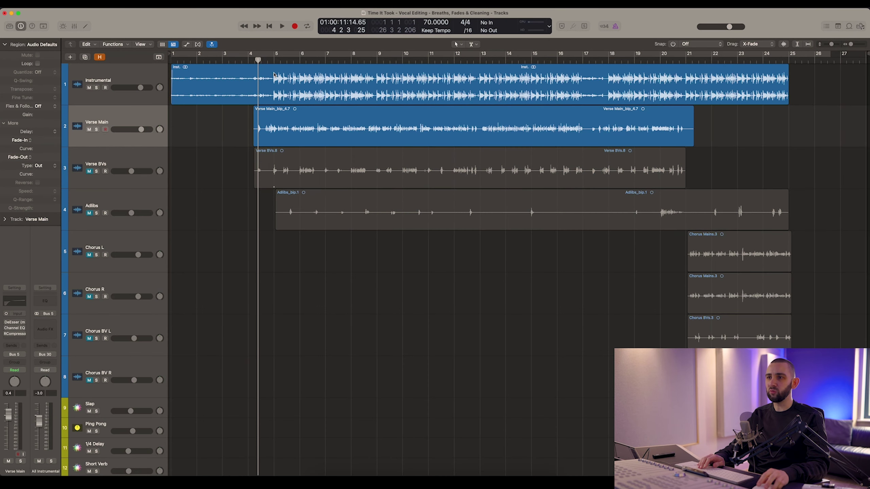
In the Breaths, Fades & Cleaning project, unmute Verse BVs through Chorus BV R and select the Verse BVs track, with the playhead at 4 4
{"action": "left_click", "coordinate": [266, 61]}
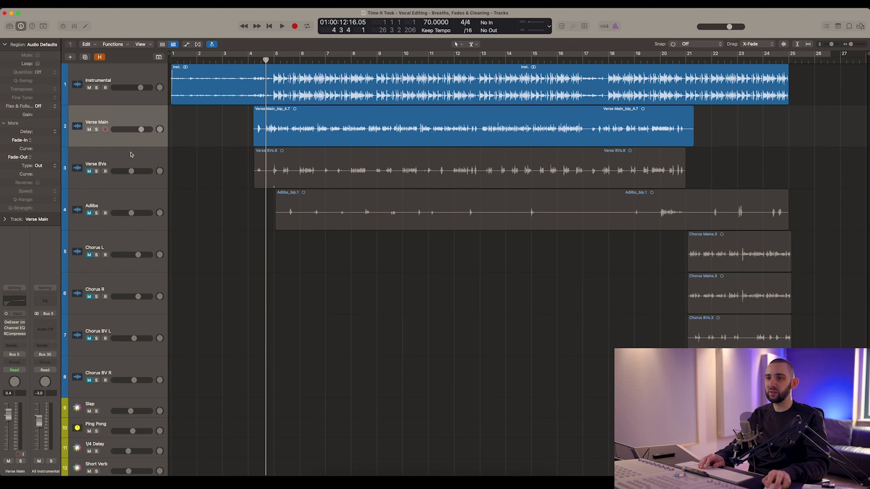
{"action": "left_click_drag", "start_coordinate": [92, 171], "coordinate": [85, 375]}
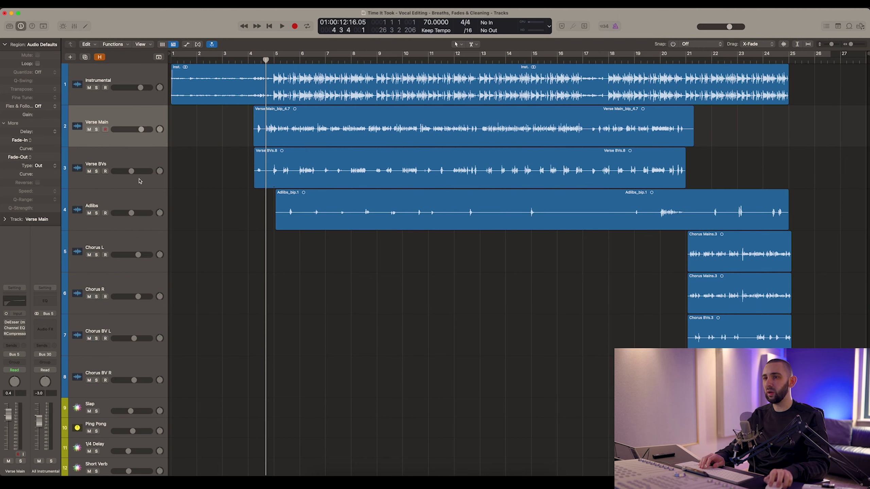
{"action": "left_click", "coordinate": [136, 163]}
{"action": "left_click", "coordinate": [284, 127]}
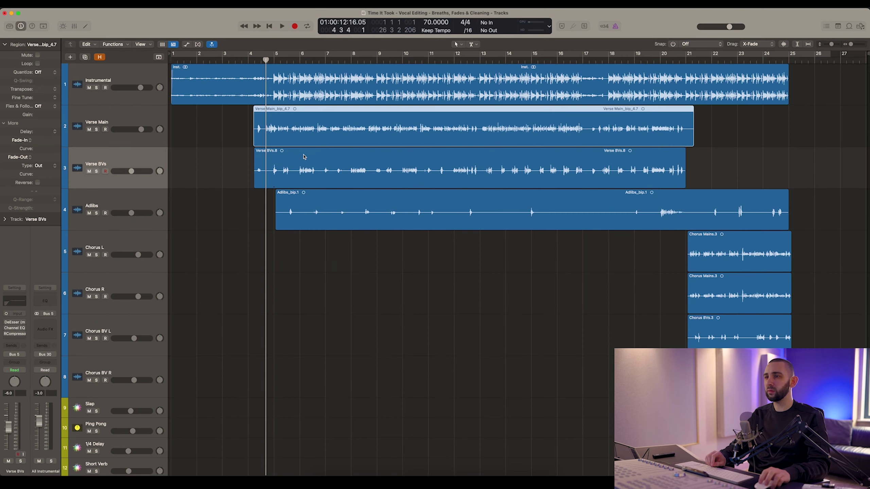
{"action": "left_click", "coordinate": [327, 193]}
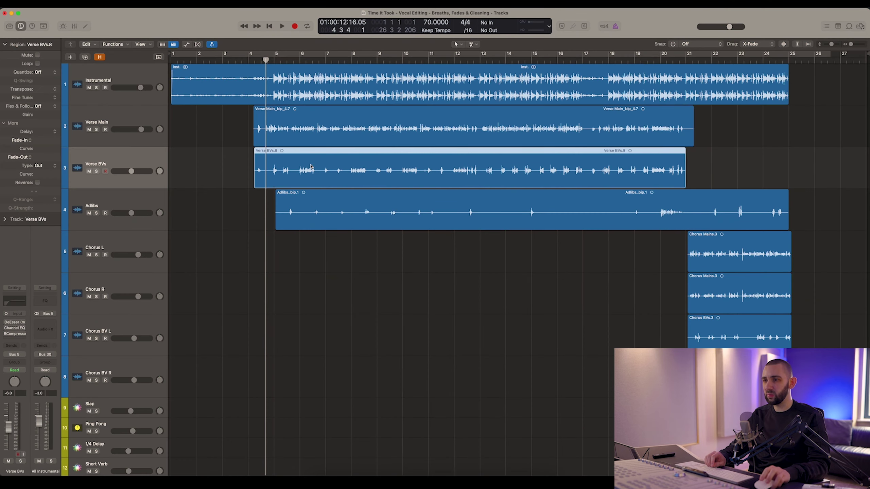
Select the Adlibs, Chorus L and R, and Chorus BV L and R regions one after another to review the vocal layers
{"action": "left_click", "coordinate": [320, 215]}
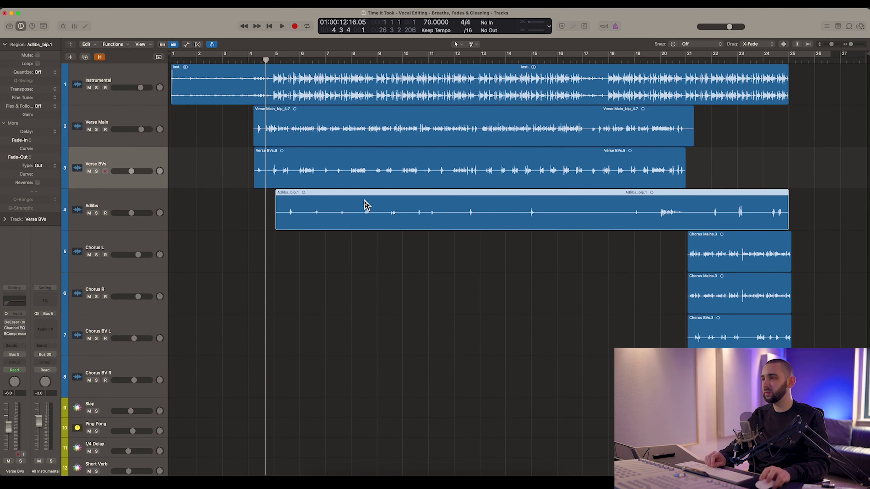
{"action": "left_click", "coordinate": [703, 261]}
{"action": "left_click", "coordinate": [704, 289]}
{"action": "left_click", "coordinate": [710, 329]}
{"action": "left_click", "coordinate": [711, 370]}
{"action": "left_click_drag", "start_coordinate": [673, 257], "coordinate": [714, 296]}
{"action": "left_click_drag", "start_coordinate": [647, 251], "coordinate": [715, 288]}
{"action": "left_click_drag", "start_coordinate": [669, 332], "coordinate": [722, 372]}
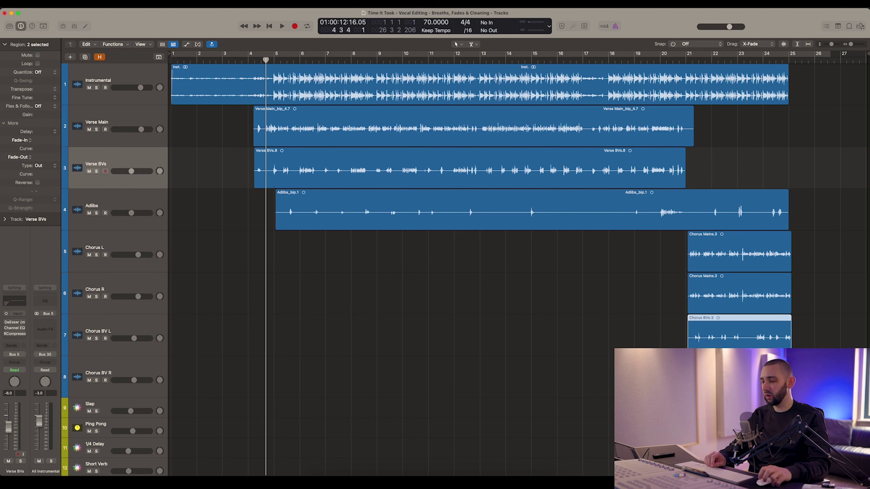
{"action": "left_click", "coordinate": [505, 245]}
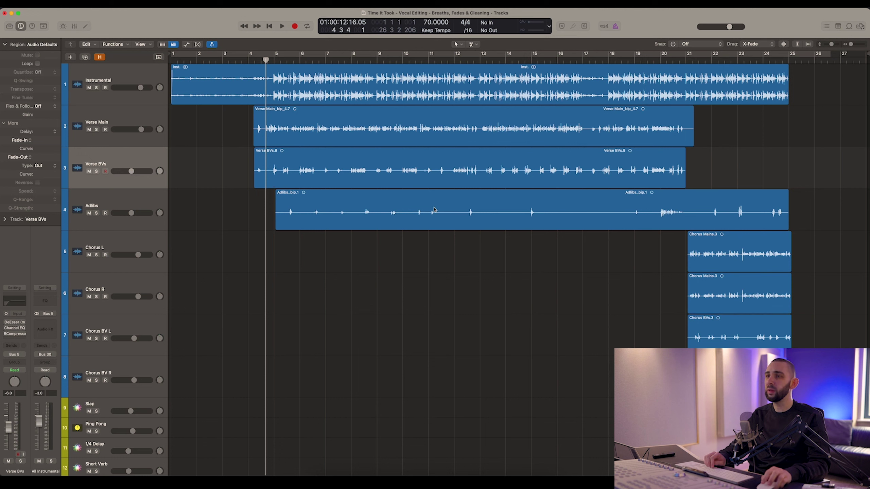
Try the Verse Main region's gain at -14.6 dB, -1.2 dB and +0.9 dB
{"action": "left_click", "coordinate": [291, 126]}
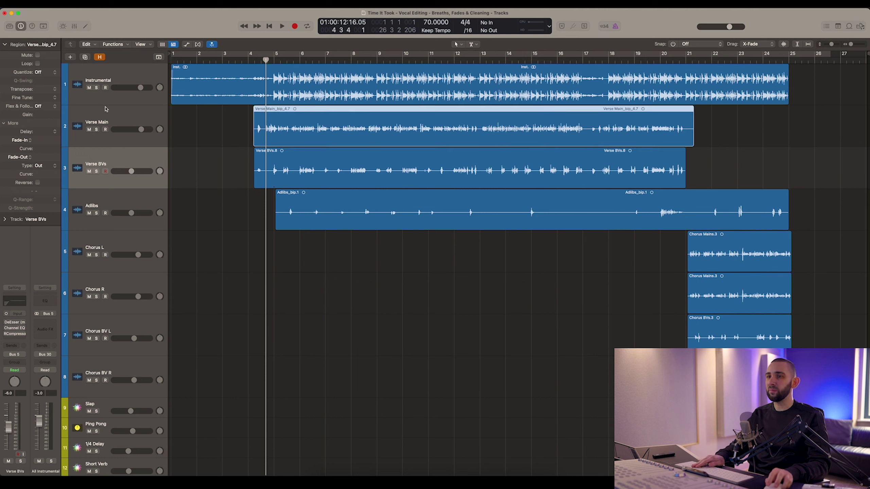
{"action": "left_click_drag", "start_coordinate": [48, 115], "coordinate": [63, 226]}
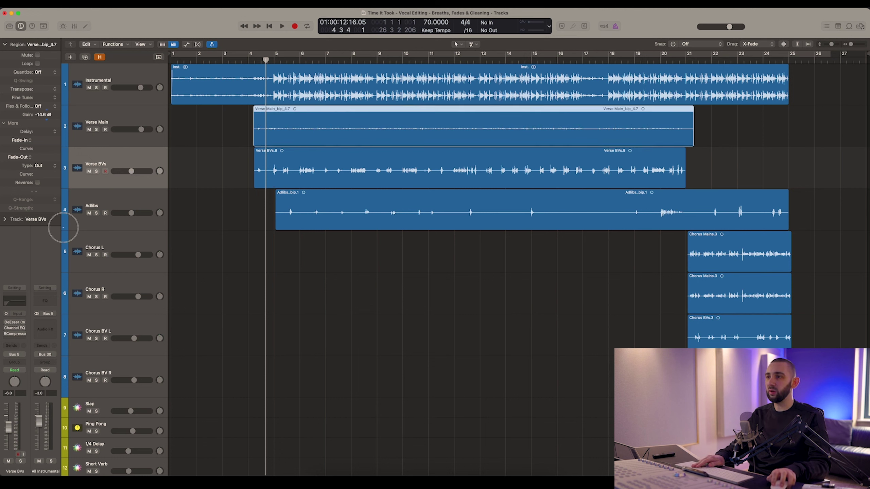
{"action": "left_click", "coordinate": [229, 140]}
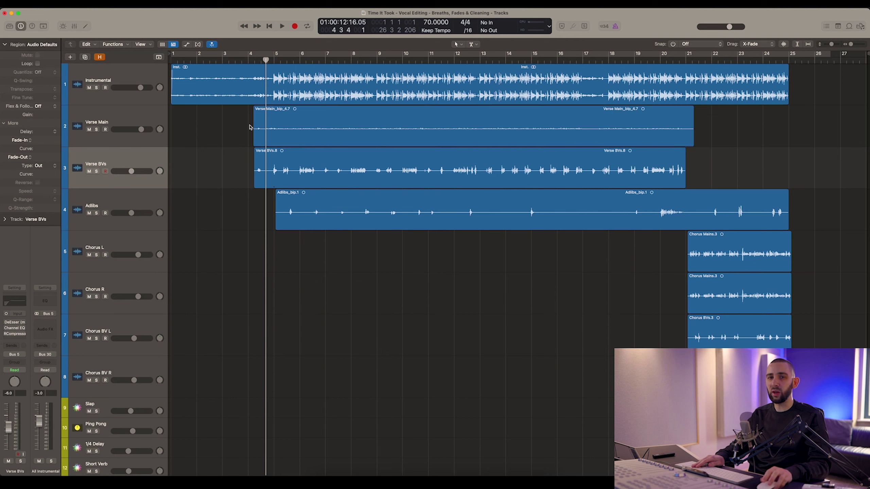
{"action": "left_click", "coordinate": [279, 132]}
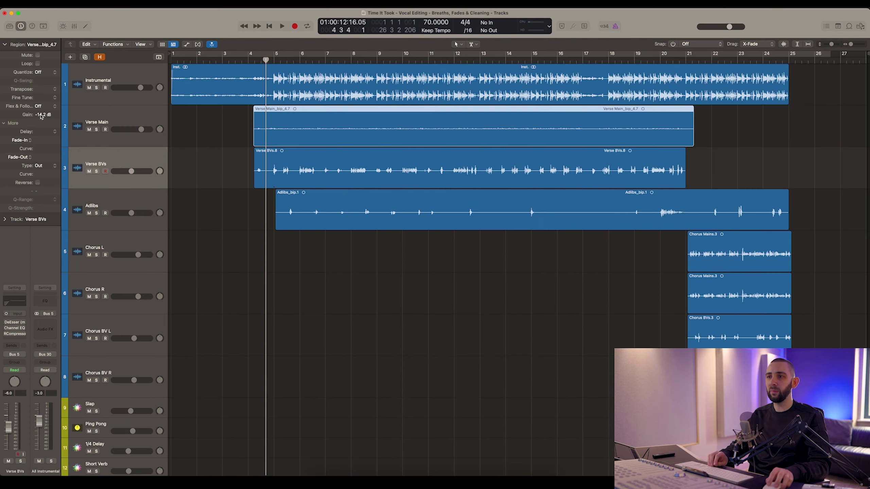
{"action": "left_click_drag", "start_coordinate": [41, 117], "coordinate": [58, 7]}
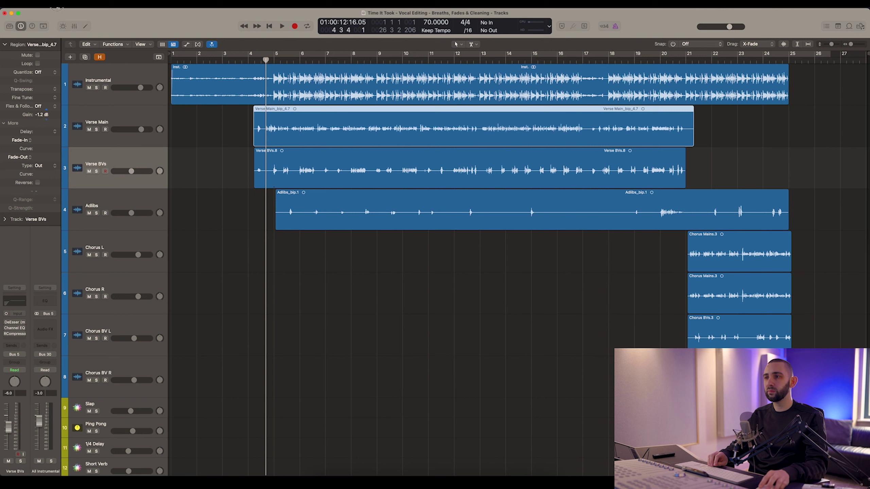
{"action": "left_click_drag", "start_coordinate": [44, 111], "coordinate": [48, 100]}
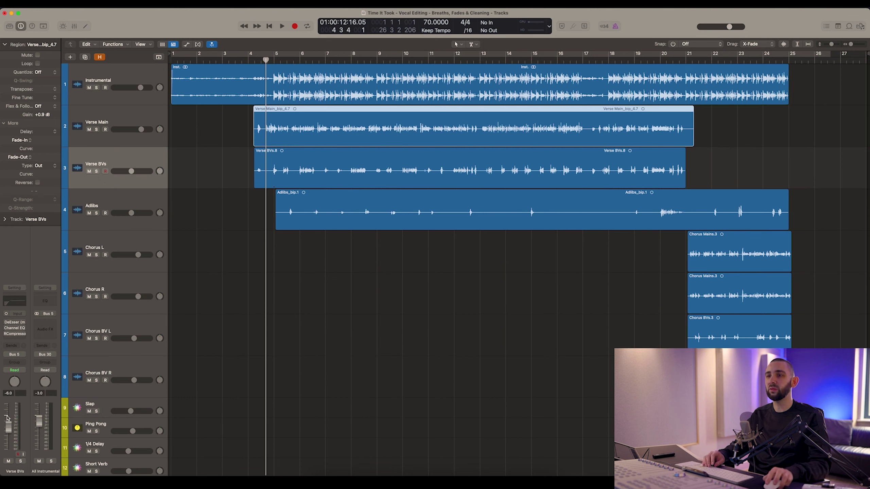
Open the Verse Main region in the audio file editor, view its Change Gain and Normalize functions without applying them, and close the editor
{"action": "double_click", "coordinate": [300, 138]}
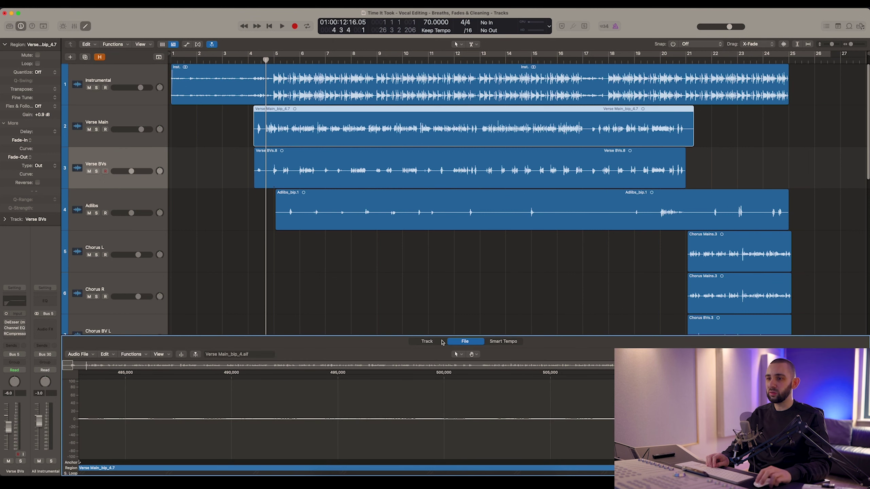
{"action": "left_click", "coordinate": [143, 354]}
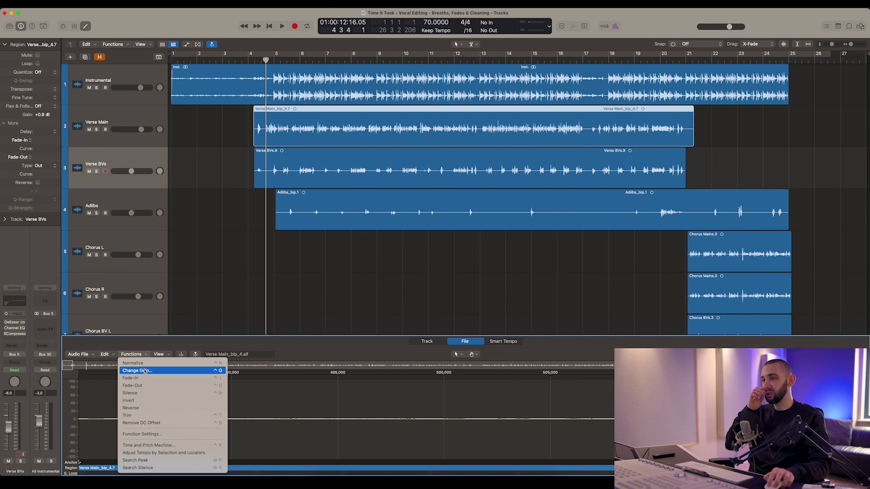
{"action": "left_click", "coordinate": [137, 370]}
{"action": "left_click", "coordinate": [318, 343]}
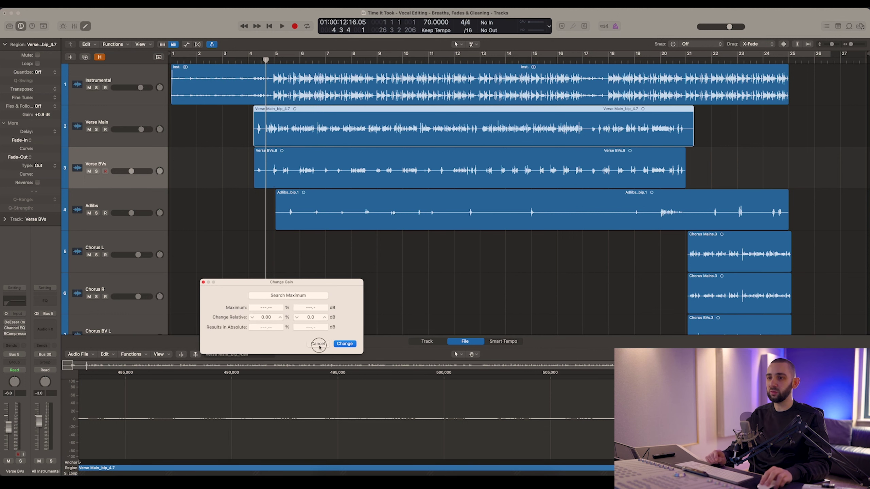
{"action": "left_click", "coordinate": [133, 354]}
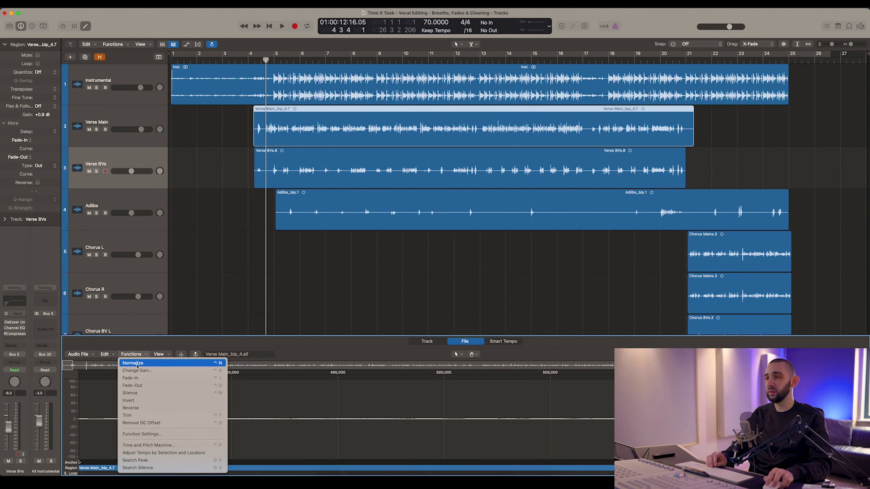
{"action": "left_click", "coordinate": [222, 284]}
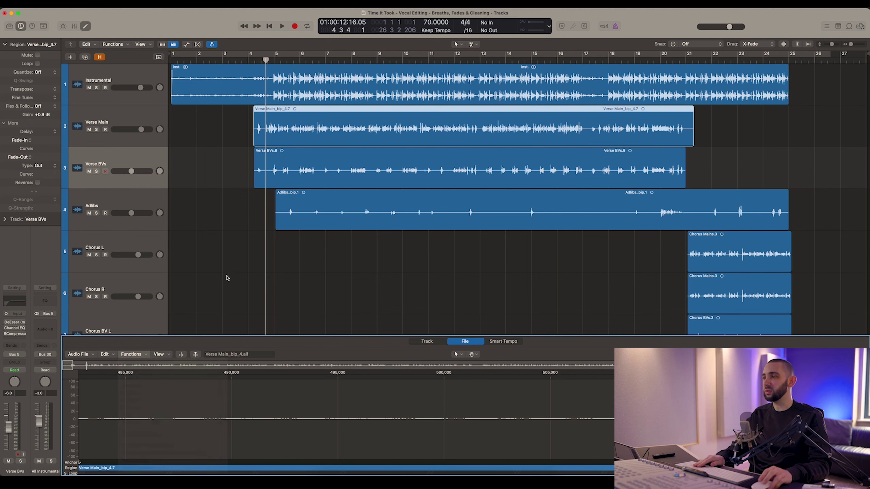
{"action": "key", "text": "e"}
{"action": "left_click", "coordinate": [209, 180]}
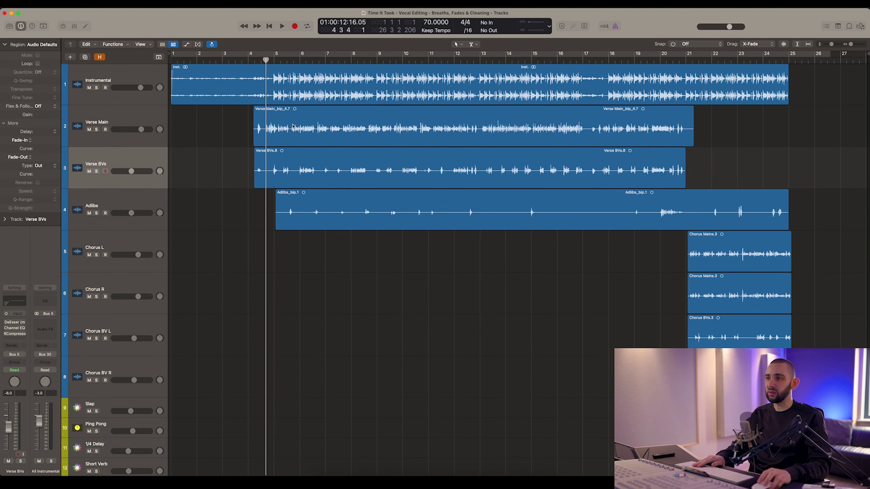
Lower the Verse Main region's gain slightly to restore its original level and deselect the region
{"action": "left_click", "coordinate": [293, 126]}
{"action": "left_click_drag", "start_coordinate": [47, 116], "coordinate": [50, 127]}
{"action": "left_click", "coordinate": [230, 145]}
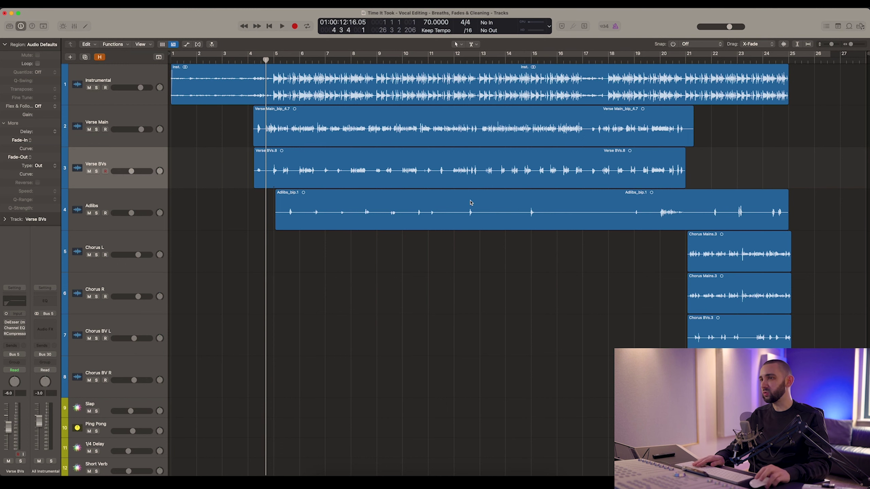
Examine the Verse BVs and Adlibs regions for the gaps between their vocal phrases
{"action": "left_click", "coordinate": [490, 210]}
{"action": "left_click", "coordinate": [488, 176]}
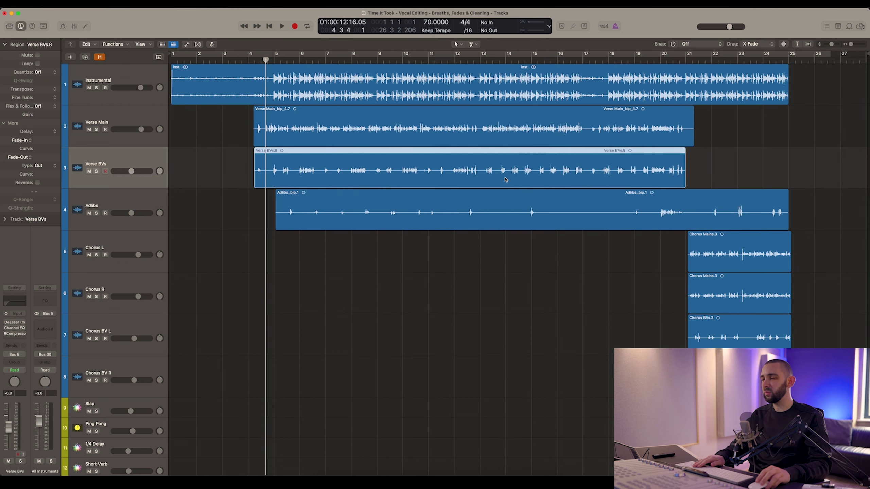
{"action": "left_click", "coordinate": [509, 214]}
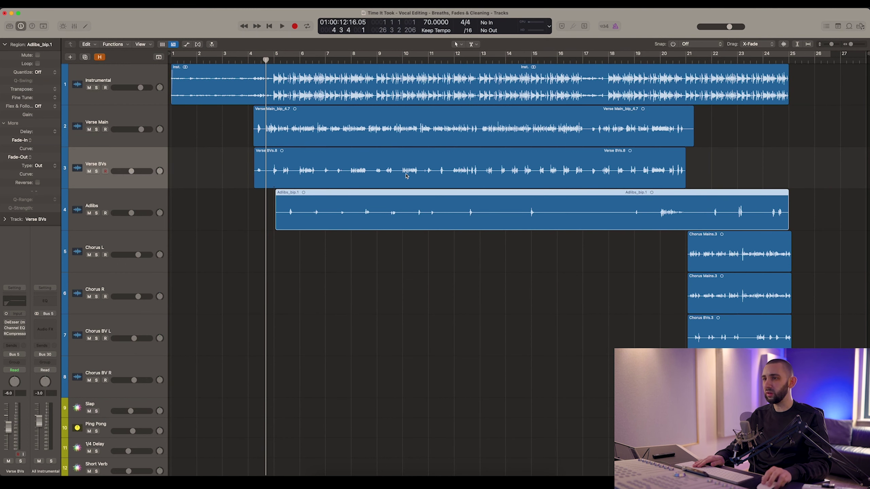
{"action": "left_click", "coordinate": [343, 166]}
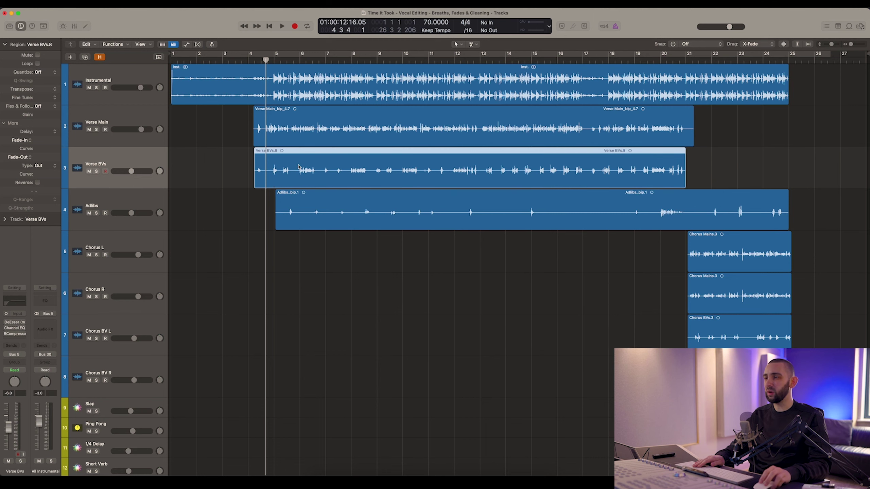
{"action": "scroll", "coordinate": [275, 176], "scroll_direction": "up", "scroll_amount": 5}
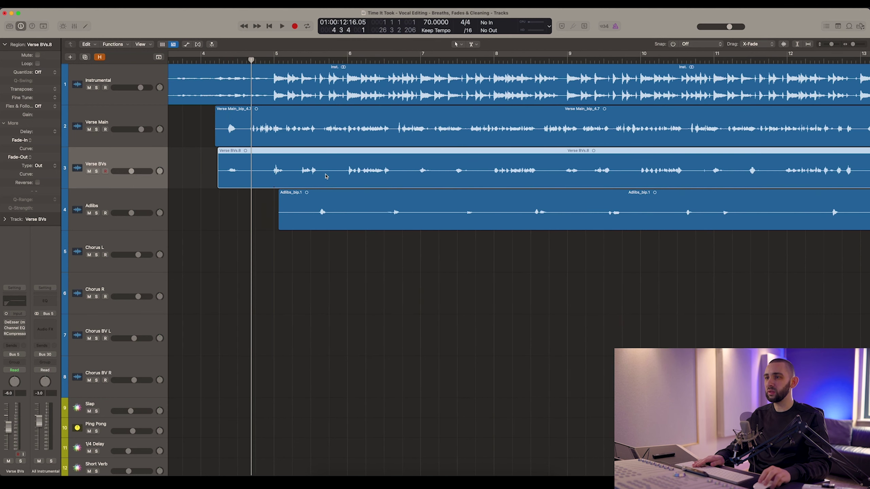
{"action": "left_click", "coordinate": [343, 220]}
{"action": "scroll", "coordinate": [344, 219], "scroll_direction": "down", "scroll_amount": 6}
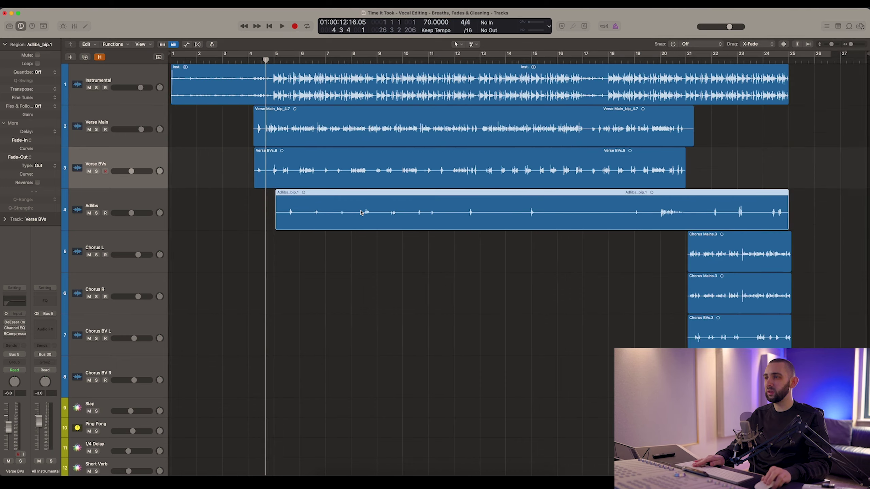
Select both Chorus BV regions together and examine the spaces between their phrases
{"action": "left_click", "coordinate": [723, 347]}
{"action": "left_click", "coordinate": [722, 371]}
{"action": "key", "text": "super+Right"}
{"action": "key", "text": "super+Right"}
{"action": "key", "text": "super+Right"}
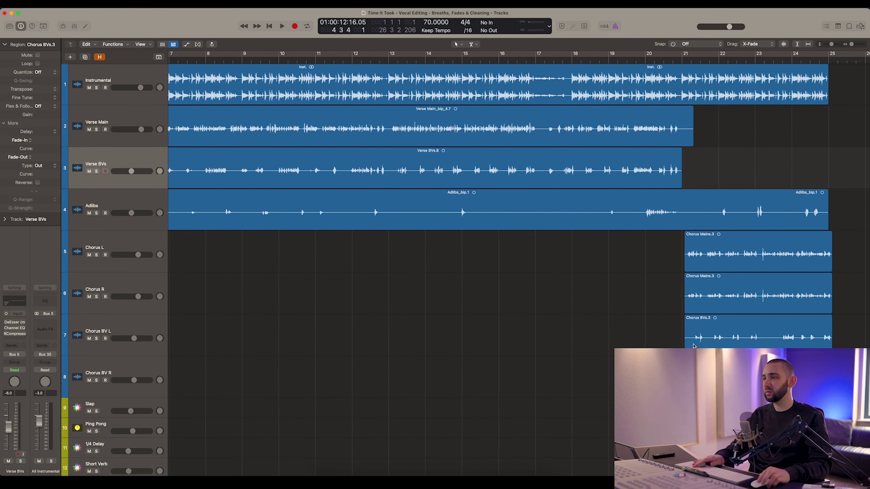
{"action": "left_click_drag", "start_coordinate": [593, 422], "coordinate": [559, 341]}
{"action": "key", "text": "super+Left"}
{"action": "key", "text": "super+Left"}
{"action": "key", "text": "super+Left"}
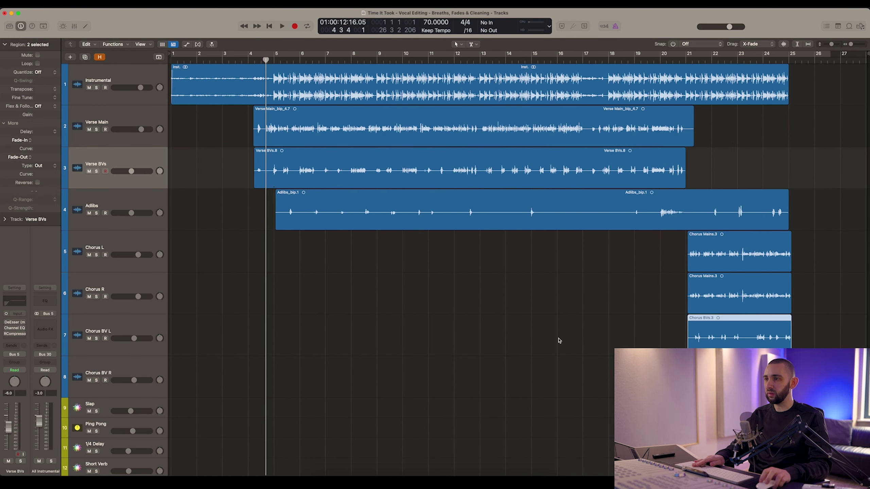
{"action": "left_click", "coordinate": [431, 252]}
Select the Verse BVs region and examine its quiet passages up close around bars 4 to 10
{"action": "left_click", "coordinate": [354, 172]}
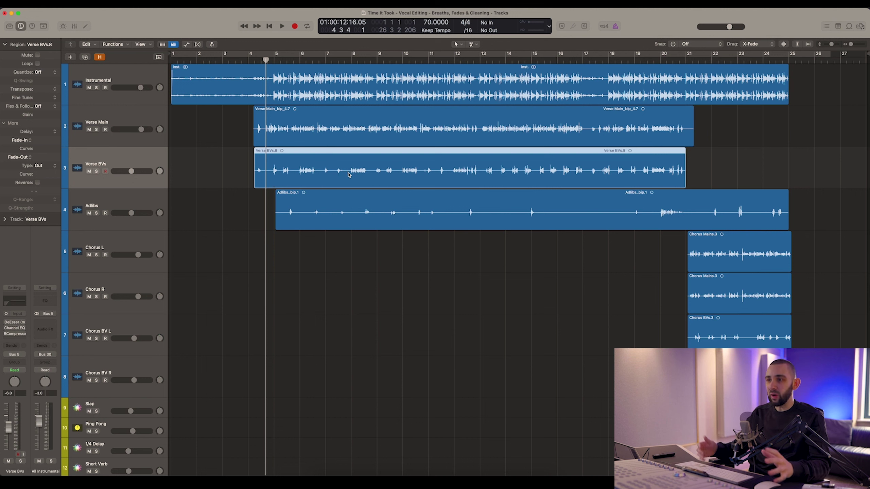
{"action": "scroll", "coordinate": [273, 174], "scroll_direction": "up", "scroll_amount": 5}
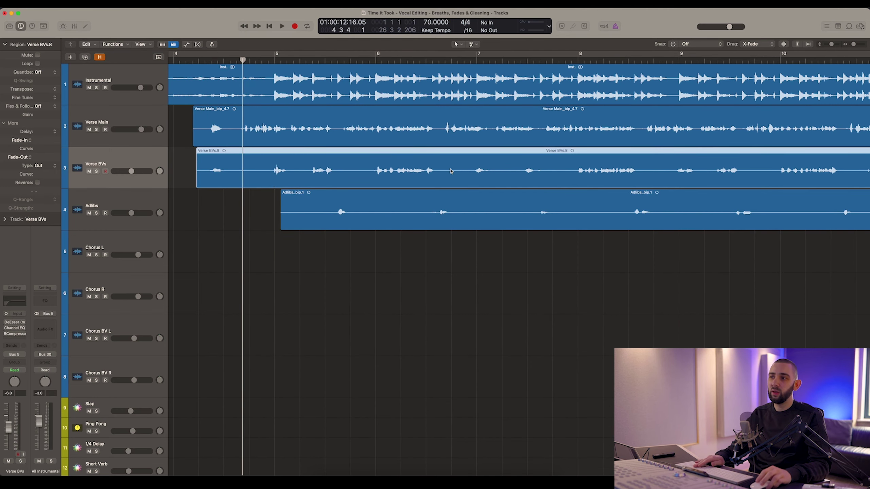
{"action": "scroll", "coordinate": [529, 186], "scroll_direction": "down", "scroll_amount": 3}
{"action": "scroll", "coordinate": [529, 186], "scroll_direction": "down", "scroll_amount": 5}
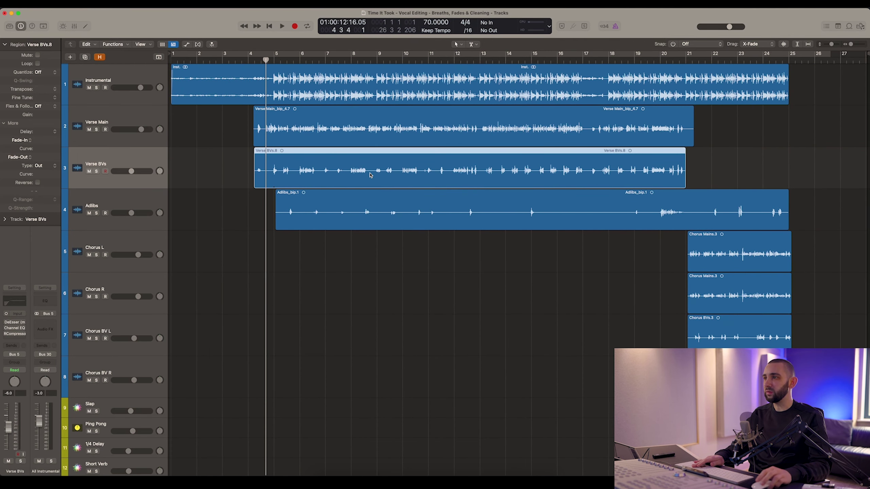
{"action": "left_click", "coordinate": [318, 241]}
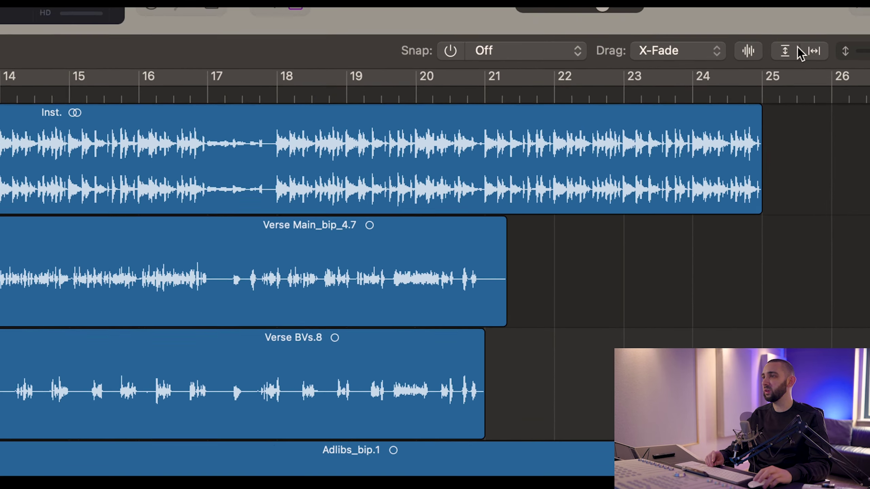
Turn on waveform zoom and adjust its magnification so quiet sounds in the vocal regions show clearly
{"action": "left_click", "coordinate": [784, 46]}
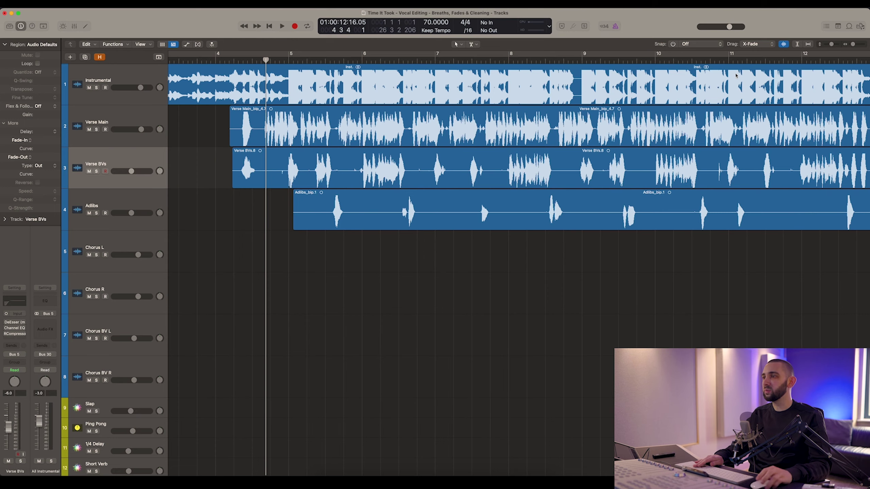
{"action": "key", "text": "super+Left"}
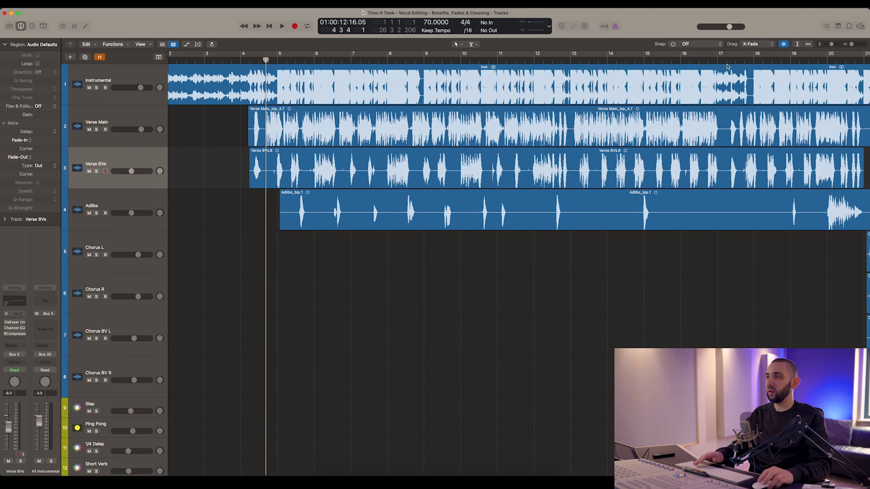
{"action": "left_click_drag", "start_coordinate": [784, 46], "coordinate": [787, 56]}
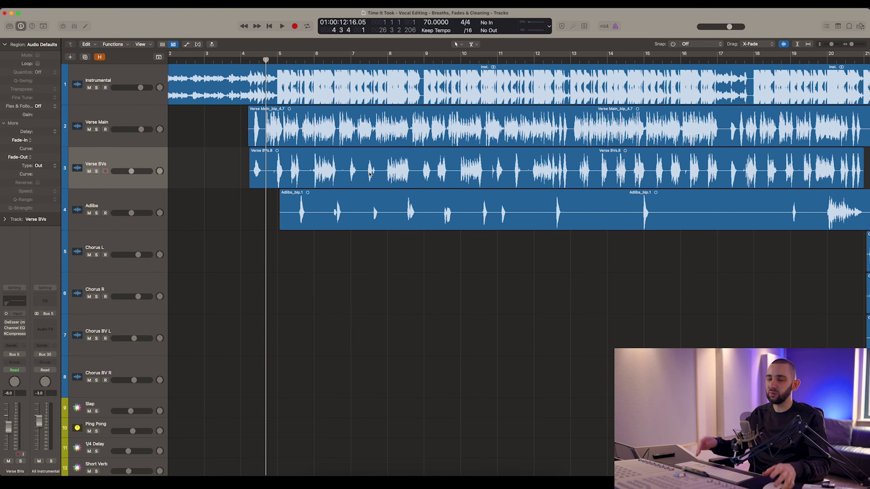
Select the Verse BVs region and inspect its magnified waveform for breaths and noise between phrases from bar 5 to bar 9
{"action": "key", "text": "super+Right"}
{"action": "key", "text": "super+Right"}
{"action": "key", "text": "super+Right"}
{"action": "key", "text": "super+Right"}
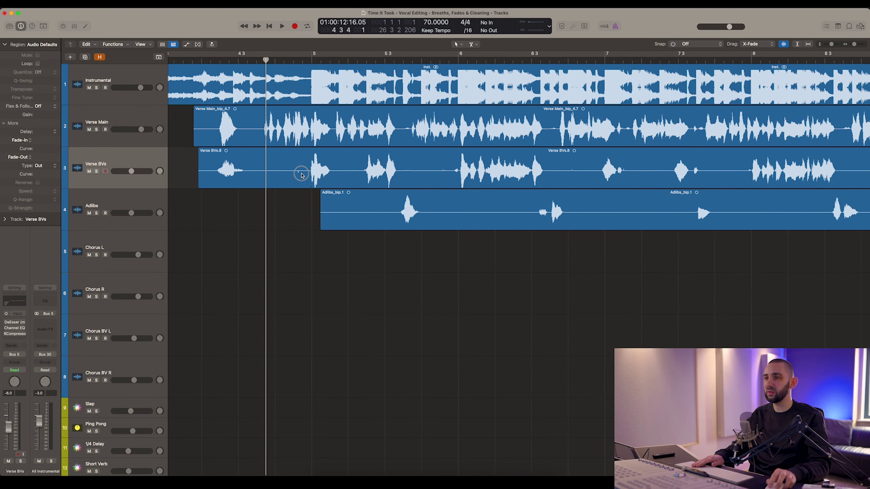
{"action": "left_click", "coordinate": [302, 175]}
{"action": "key", "text": "super+Right"}
{"action": "key", "text": "super+Right"}
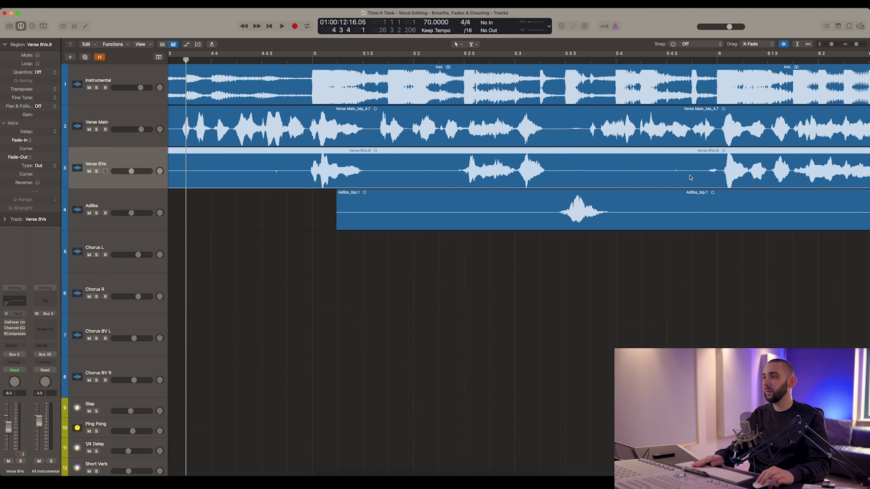
{"action": "scroll", "coordinate": [585, 140], "scroll_direction": "right", "scroll_amount": 10}
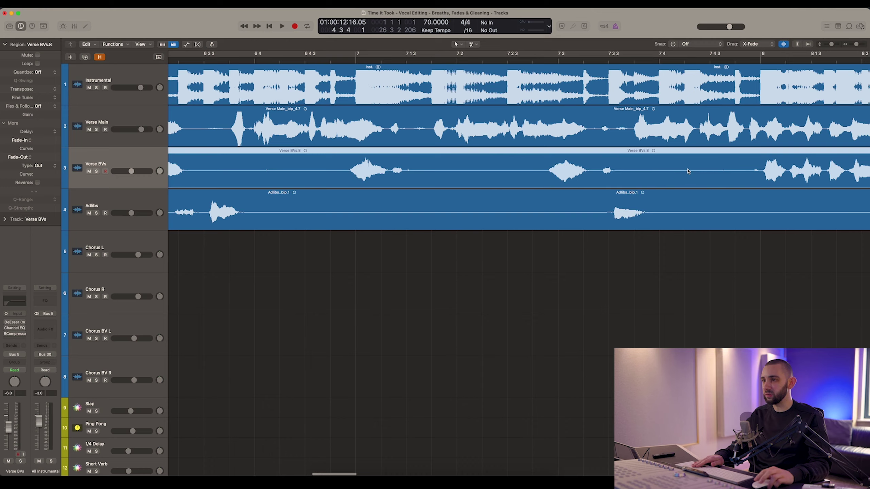
{"action": "scroll", "coordinate": [266, 170], "scroll_direction": "right", "scroll_amount": 14}
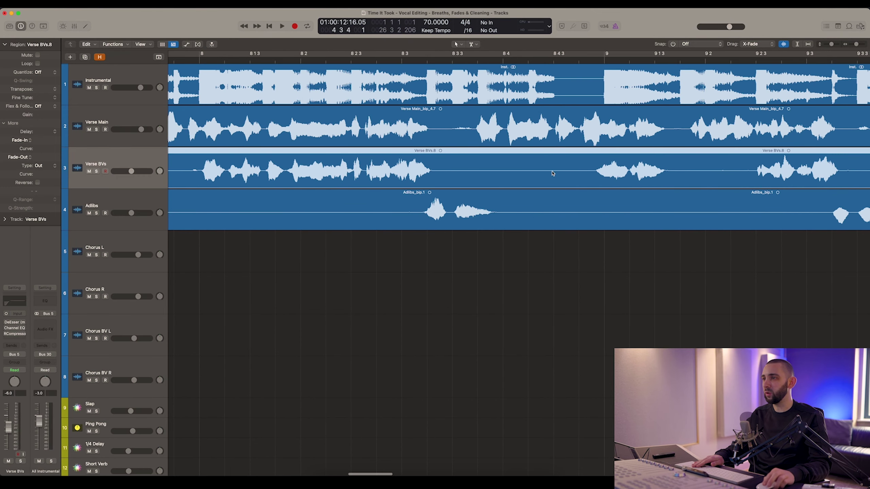
{"action": "scroll", "coordinate": [545, 174], "scroll_direction": "left", "scroll_amount": 20}
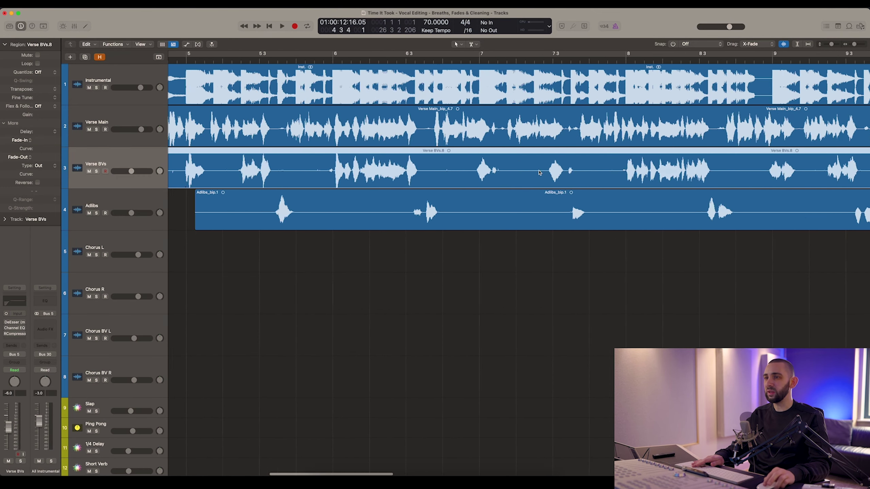
Marquee-select the silent gap between the first two phrases on the Verse BVs track, just before bar 5, and delete it
{"action": "scroll", "coordinate": [373, 176], "scroll_direction": "up", "scroll_amount": 5}
{"action": "key", "text": "t"}
{"action": "key", "text": "r"}
{"action": "left_click_drag", "start_coordinate": [365, 176], "coordinate": [621, 179]}
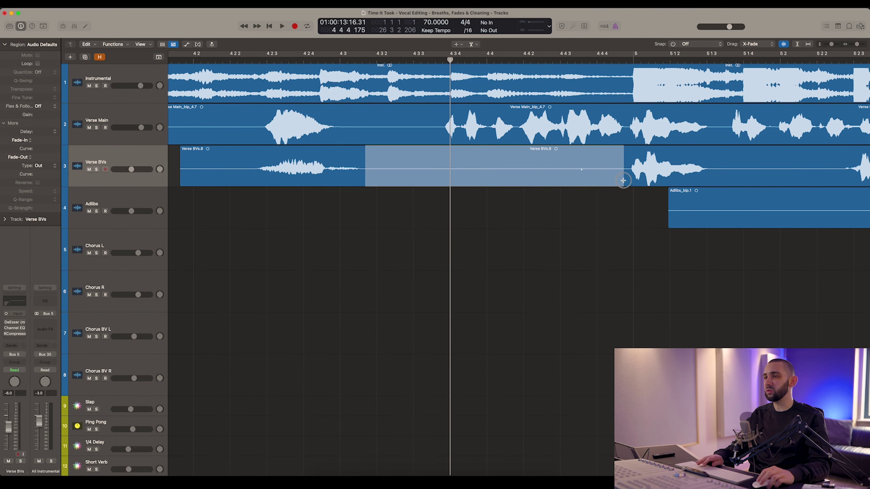
{"action": "key", "text": "Delete"}
{"action": "key", "text": "t"}
{"action": "key", "text": "t"}
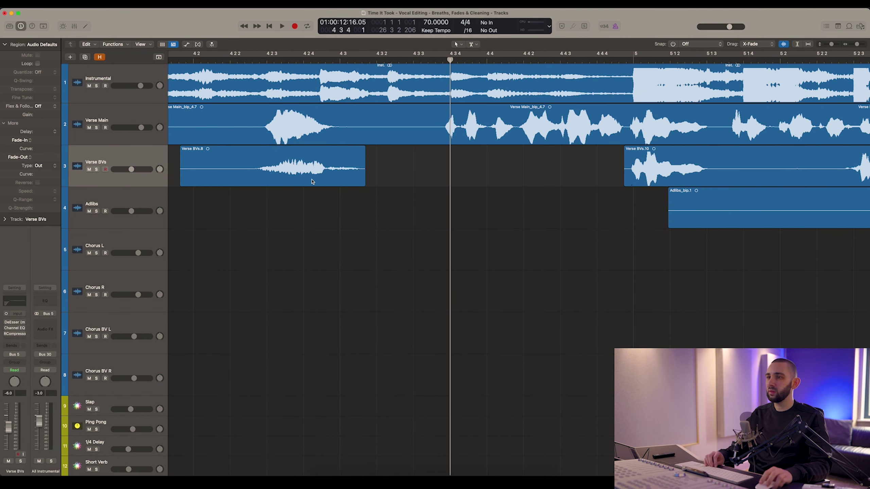
Select the first Verse BVs region and compare its waveform with waveform zoom off and on
{"action": "left_click", "coordinate": [335, 164]}
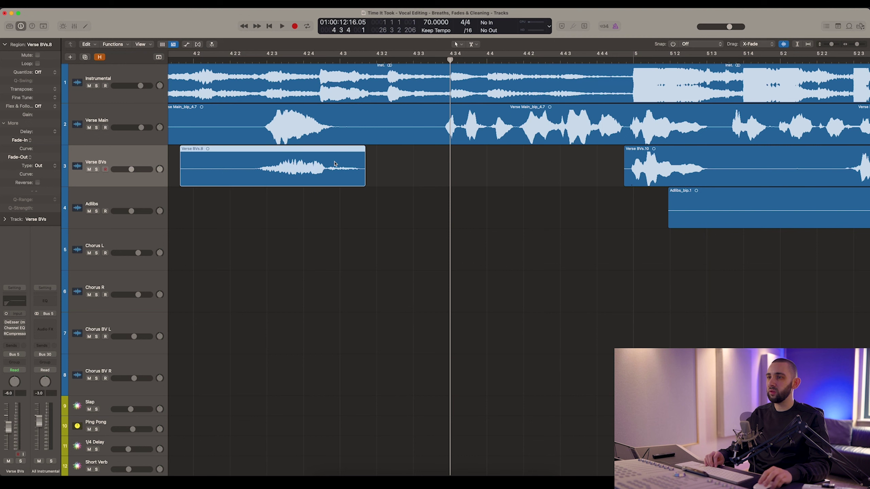
{"action": "left_click", "coordinate": [784, 45]}
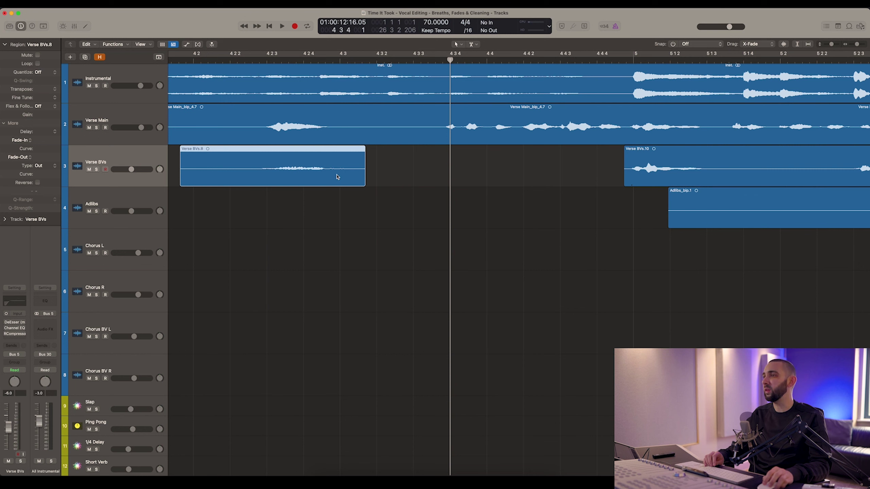
{"action": "left_click", "coordinate": [784, 44]}
{"action": "left_click", "coordinate": [411, 177]}
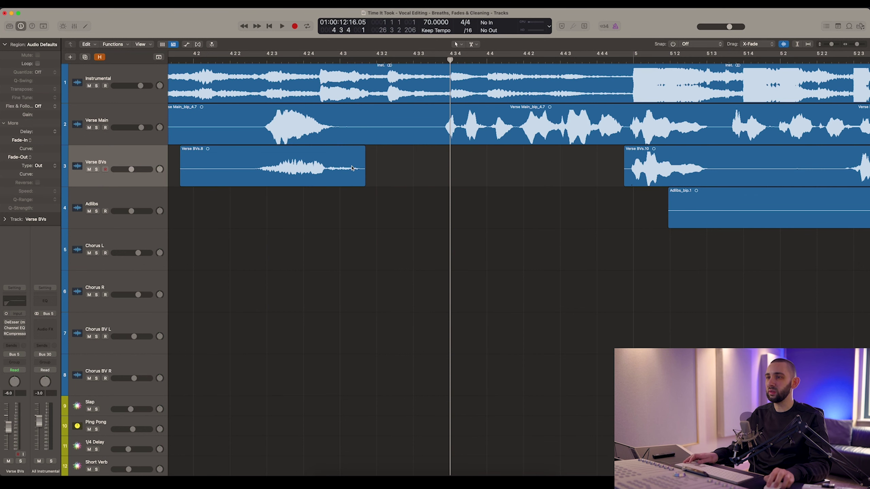
Play the first Verse BVs phrase both soloed and in the mix, and compare its quiet tail with waveform zoom off and on
{"action": "left_click", "coordinate": [263, 60]}
{"action": "left_click", "coordinate": [97, 170]}
{"action": "key", "text": "space"}
{"action": "left_click", "coordinate": [96, 170]}
{"action": "key", "text": "space"}
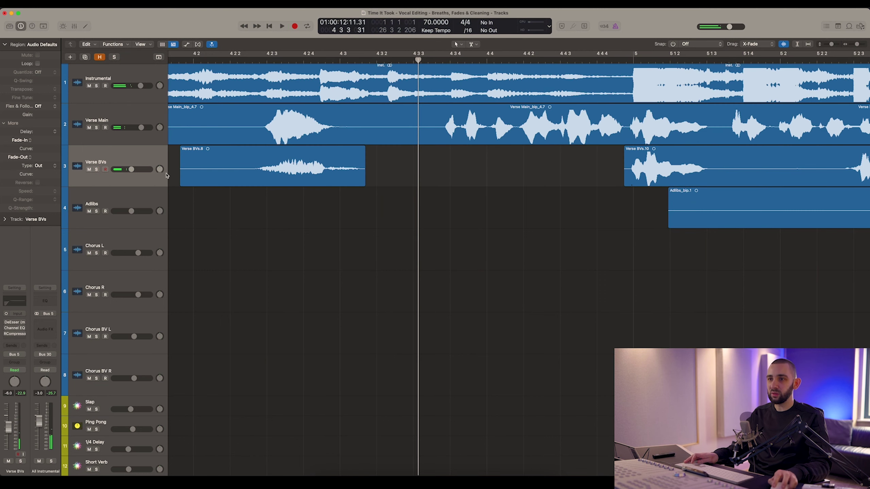
{"action": "left_click", "coordinate": [96, 169]}
{"action": "key", "text": "space"}
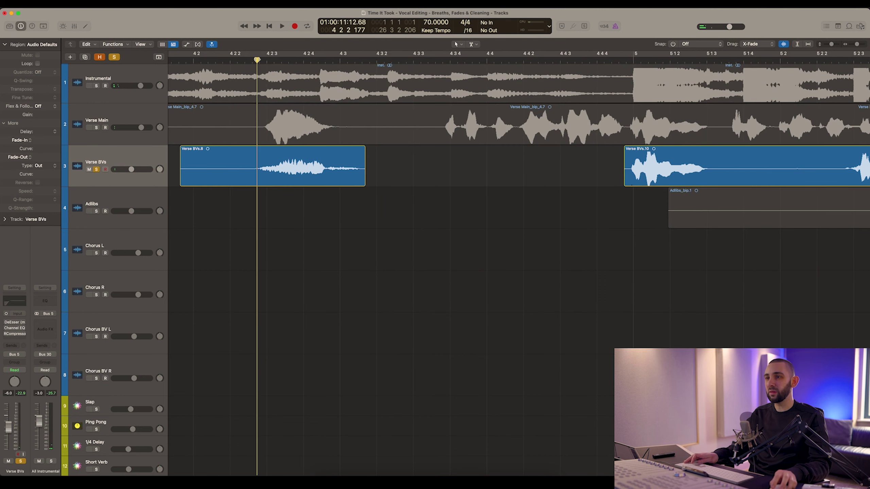
{"action": "left_click", "coordinate": [96, 169]}
{"action": "key", "text": "space"}
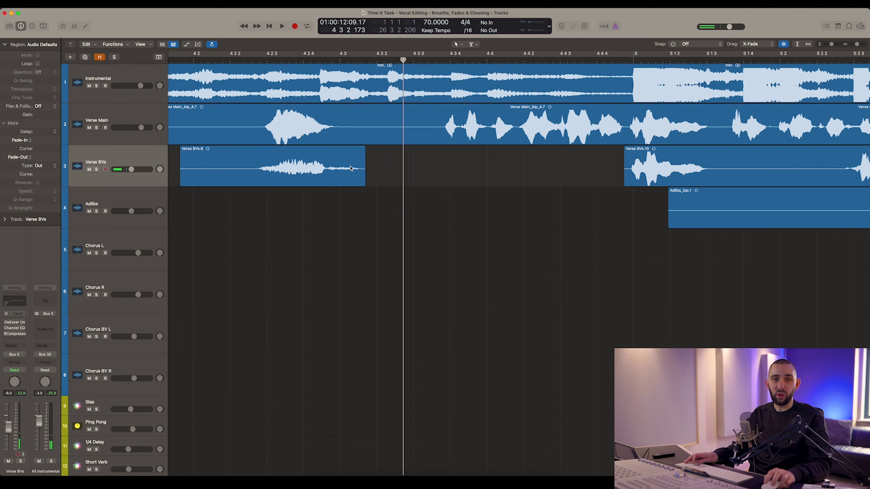
{"action": "left_click", "coordinate": [783, 45]}
{"action": "left_click", "coordinate": [784, 45]}
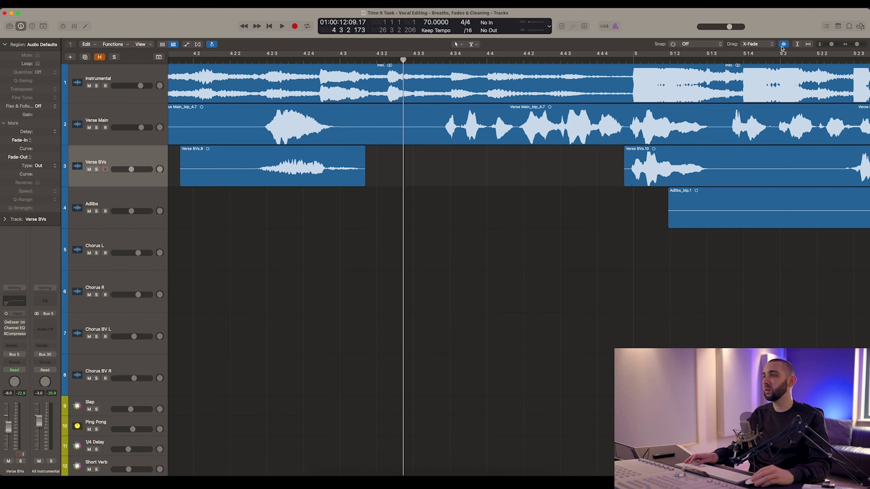
Marquee-select the silence before the first Verse BVs phrase at bar 4 and delete it
{"action": "scroll", "coordinate": [287, 170], "scroll_direction": "left", "scroll_amount": 5}
{"action": "key", "text": "t"}
{"action": "key", "text": "r"}
{"action": "left_click_drag", "start_coordinate": [242, 170], "coordinate": [332, 171]}
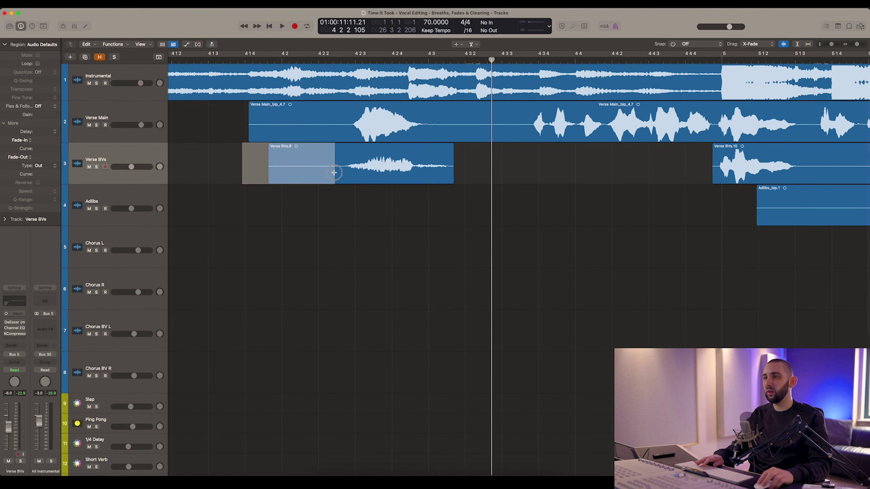
{"action": "key", "text": "Delete"}
Marquee-select and delete the silent gaps between the Verse BVs phrases from bar 5 to bar 7
{"action": "scroll", "coordinate": [433, 178], "scroll_direction": "right", "scroll_amount": 5}
{"action": "scroll", "coordinate": [433, 177], "scroll_direction": "right", "scroll_amount": 5}
{"action": "left_click", "coordinate": [449, 170]}
{"action": "left_click_drag", "start_coordinate": [455, 170], "coordinate": [581, 176]}
{"action": "key", "text": "Delete"}
{"action": "scroll", "coordinate": [572, 175], "scroll_direction": "right", "scroll_amount": 3}
{"action": "key", "text": "Delete"}
{"action": "scroll", "coordinate": [545, 174], "scroll_direction": "right", "scroll_amount": 10}
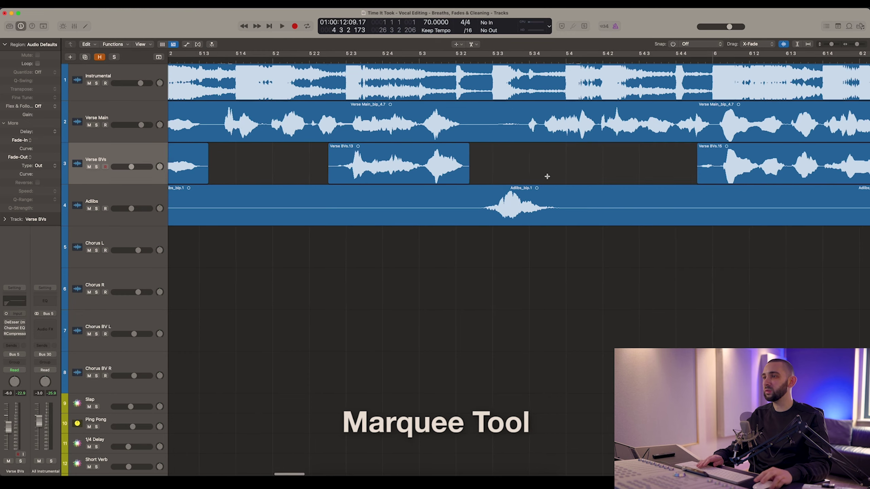
{"action": "left_click", "coordinate": [434, 173]}
{"action": "left_click_drag", "start_coordinate": [441, 173], "coordinate": [655, 173]}
{"action": "key", "text": "Delete"}
{"action": "scroll", "coordinate": [602, 177], "scroll_direction": "right", "scroll_amount": 10}
{"action": "scroll", "coordinate": [603, 177], "scroll_direction": "right", "scroll_amount": 10}
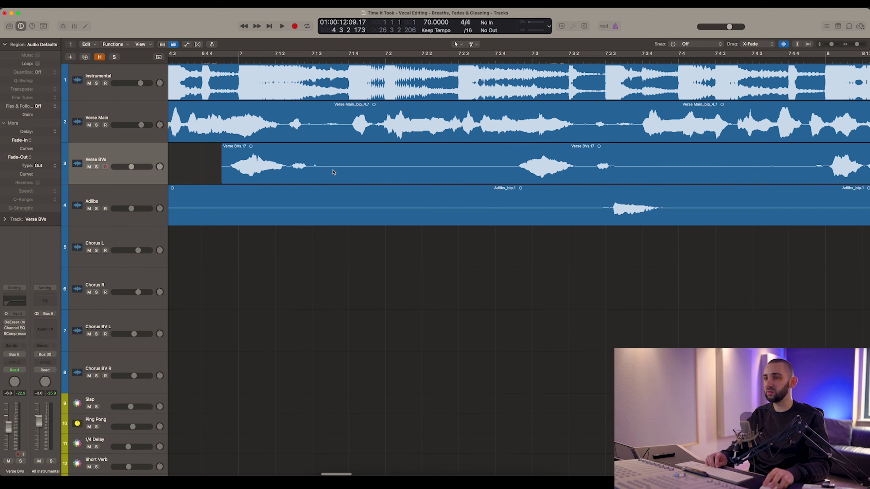
Split the Verse BVs region around the two silent gaps between bars 7 and 8 and delete the empty pieces
{"action": "left_click", "coordinate": [325, 173]}
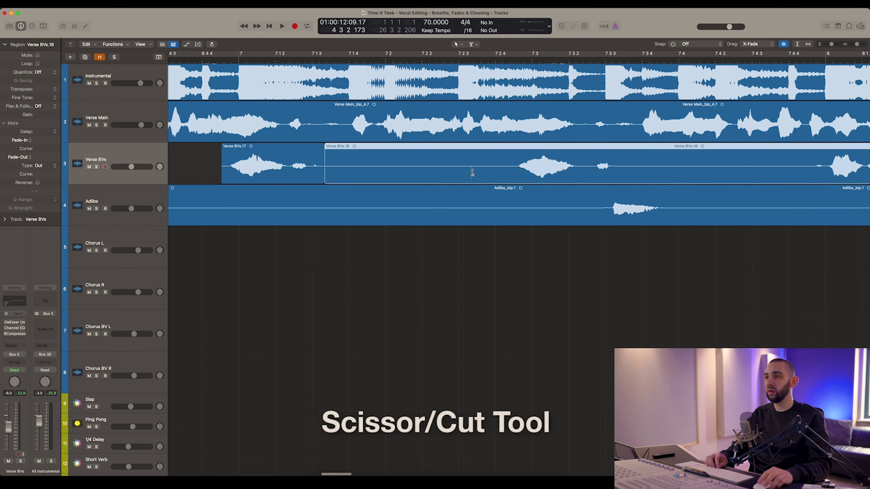
{"action": "left_click", "coordinate": [506, 174]}
{"action": "left_click", "coordinate": [627, 172]}
{"action": "left_click", "coordinate": [810, 170], "text": "super"}
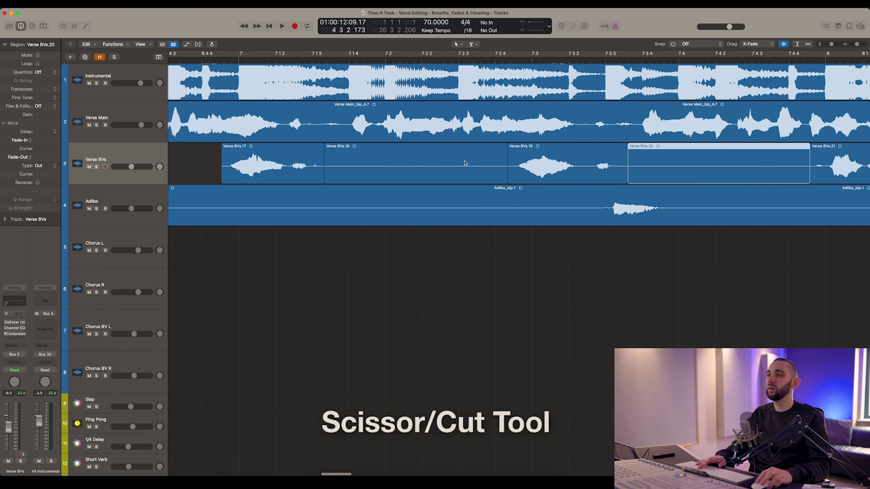
{"action": "key", "text": "Delete"}
{"action": "left_click", "coordinate": [409, 164]}
{"action": "key", "text": "Delete"}
Undo all the manual splits and deletions on the Verse BVs track back to the single continuous region
{"action": "key", "text": "super+z"}
{"action": "key", "text": "super+z"}
{"action": "key", "text": "super+z"}
{"action": "key", "text": "super+z"}
{"action": "key", "text": "super+z"}
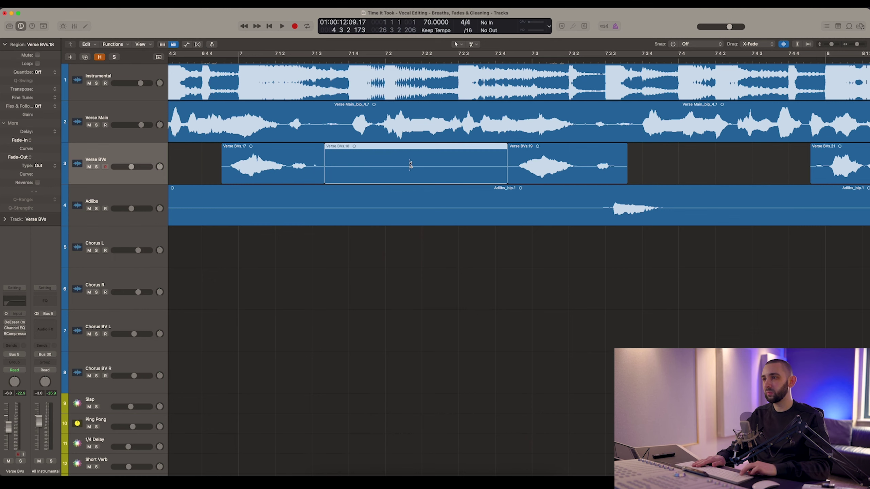
{"action": "key", "text": "super+z"}
{"action": "key", "text": "super+z"}
{"action": "key", "text": "super+Left"}
{"action": "key", "text": "super+Left"}
{"action": "key", "text": "super+Left"}
{"action": "key", "text": "super+Left"}
{"action": "key", "text": "super+Left"}
{"action": "key", "text": "super+Left"}
{"action": "key", "text": "super+Left"}
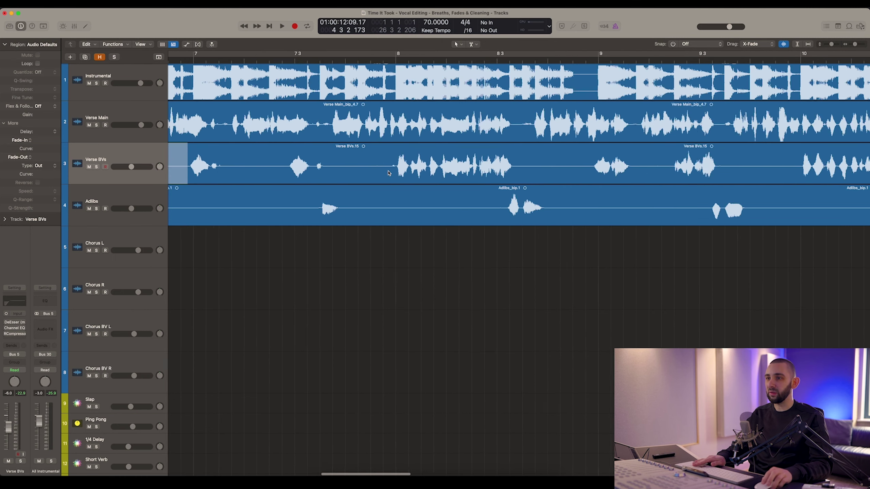
{"action": "scroll", "coordinate": [337, 263], "scroll_direction": "left", "scroll_amount": 3}
{"action": "key", "text": "super+z"}
{"action": "key", "text": "super+z"}
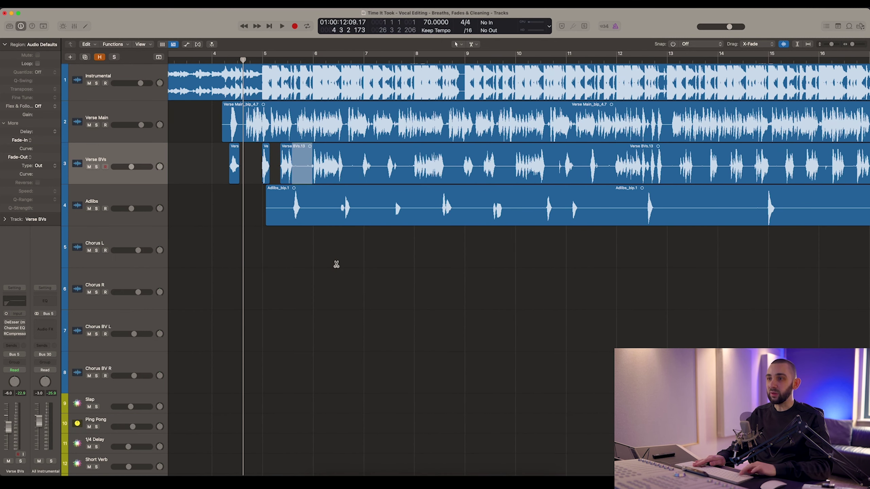
{"action": "key", "text": "super+z"}
{"action": "key", "text": "super+z"}
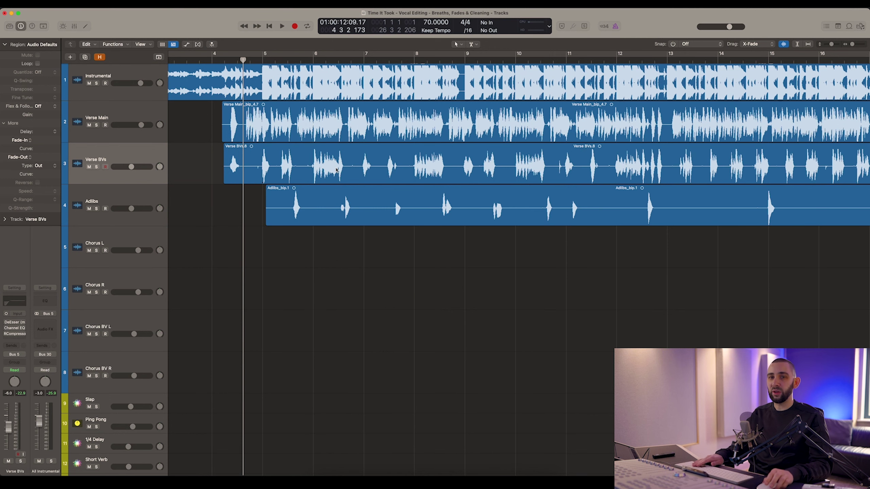
Open Remove Silence for the full Verse BVs region and resize its window so the whole waveform fits
{"action": "key", "text": "super+Left"}
{"action": "key", "text": "super+Left"}
{"action": "left_click", "coordinate": [353, 167]}
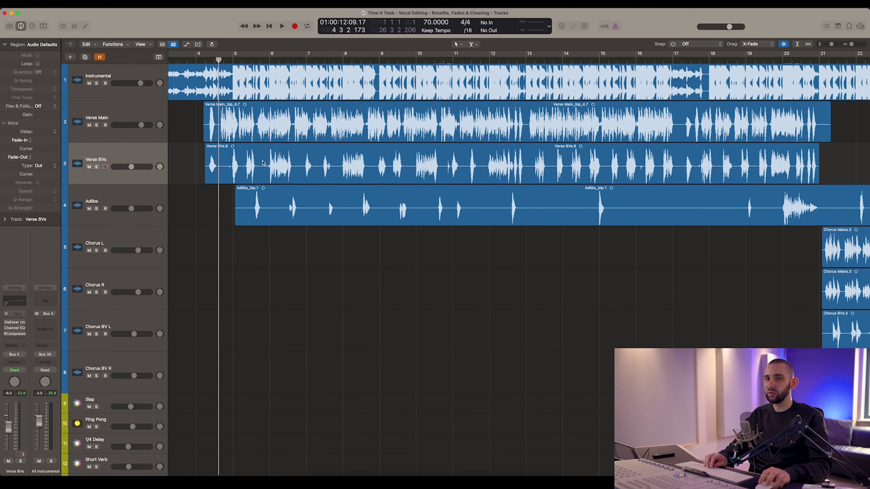
{"action": "right_click", "coordinate": [261, 159]}
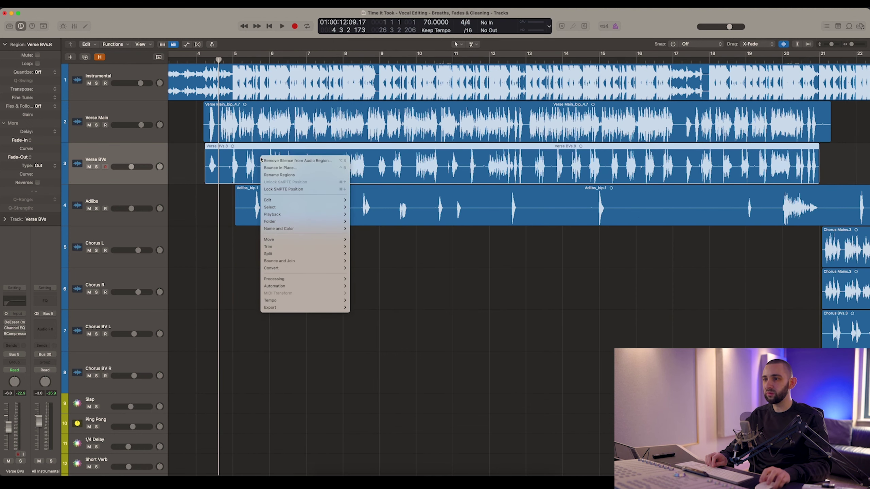
{"action": "mouse_move", "coordinate": [285, 256]}
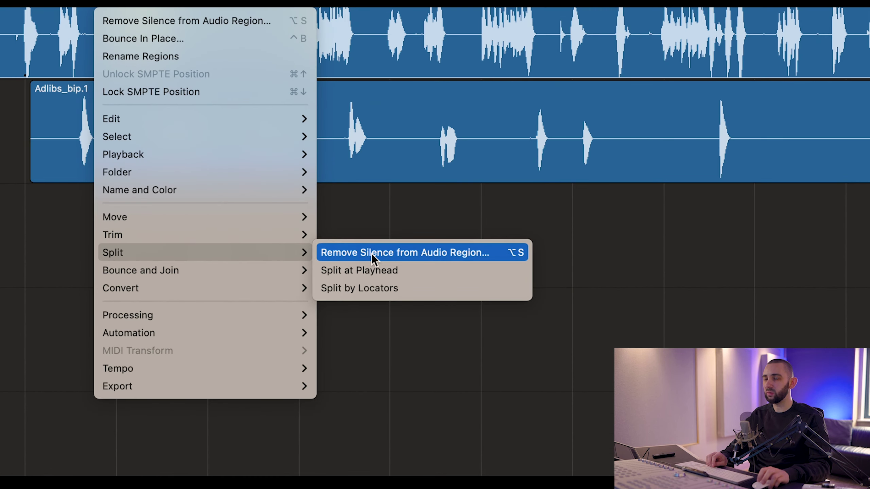
{"action": "left_click", "coordinate": [371, 254]}
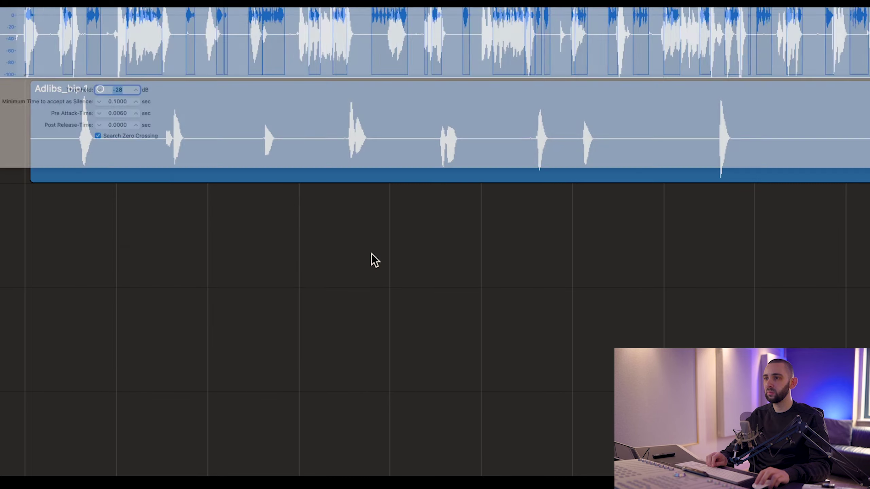
{"action": "left_click_drag", "start_coordinate": [335, 81], "coordinate": [335, 90]}
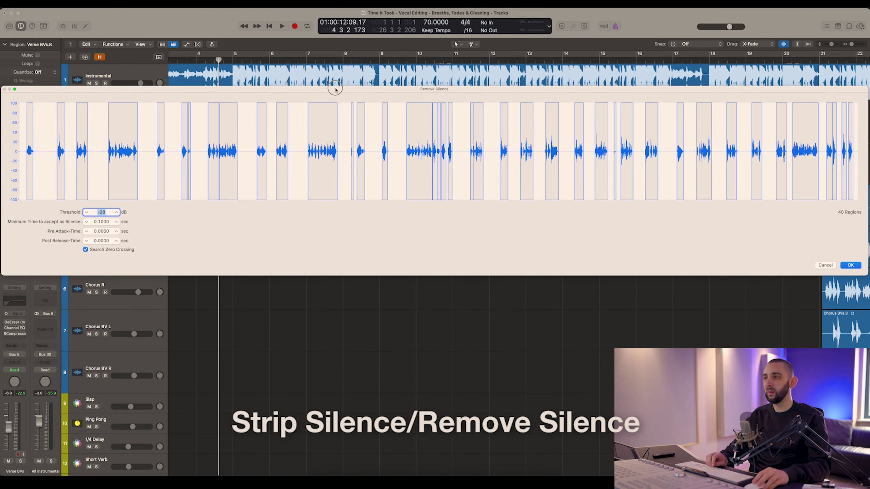
{"action": "left_click_drag", "start_coordinate": [867, 266], "coordinate": [734, 270]}
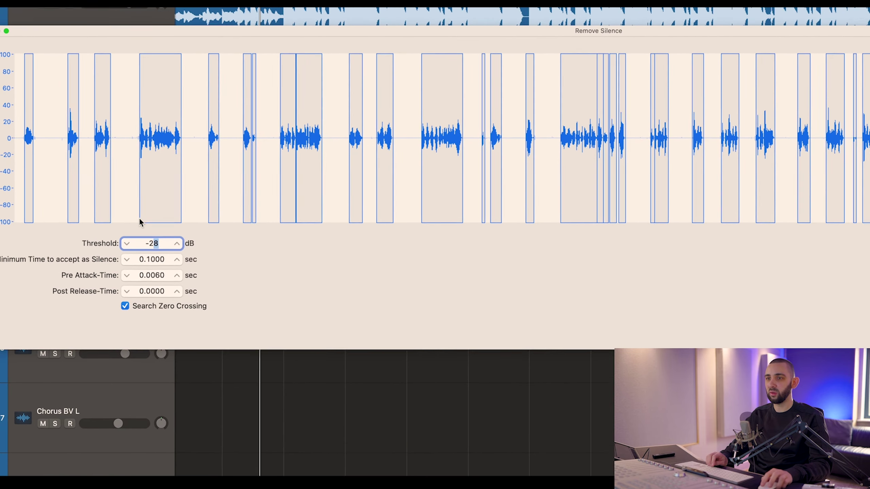
Set the Remove Silence threshold to -33 dB
{"action": "left_click", "coordinate": [111, 274]}
{"action": "left_click", "coordinate": [111, 274]}
{"action": "left_click", "coordinate": [135, 228]}
{"action": "left_click", "coordinate": [135, 227]}
{"action": "left_click", "coordinate": [135, 228]}
{"action": "left_click", "coordinate": [135, 228]}
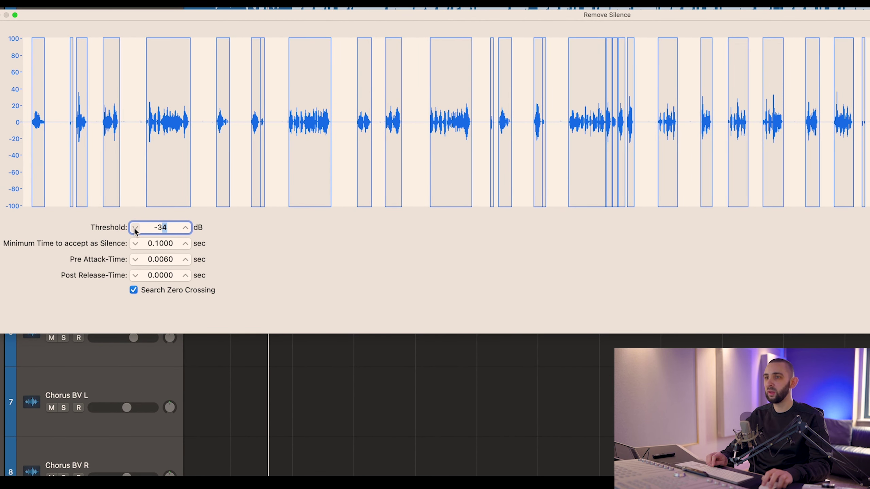
{"action": "left_click", "coordinate": [185, 227]}
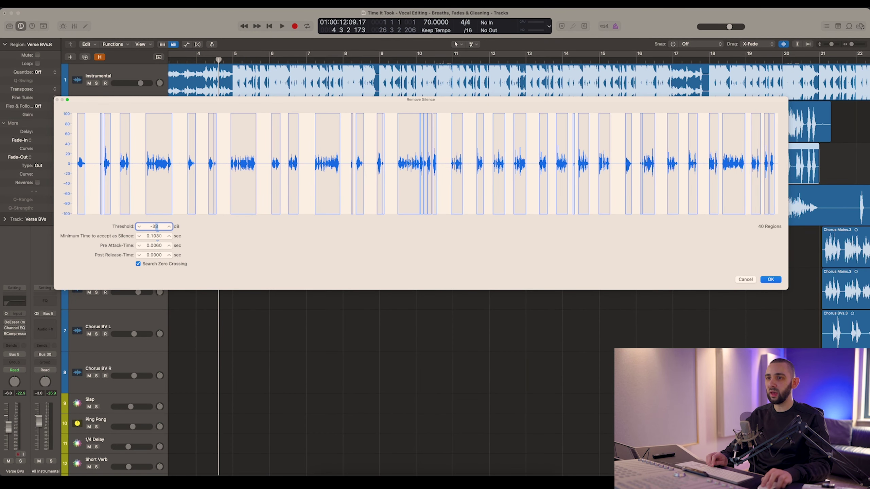
Set the minimum silence time to 0.1860 sec and the pre attack-time to 0.1018 sec, and apply Remove Silence
{"action": "left_click_drag", "start_coordinate": [158, 236], "coordinate": [158, 211]}
{"action": "left_click_drag", "start_coordinate": [158, 244], "coordinate": [158, 226]}
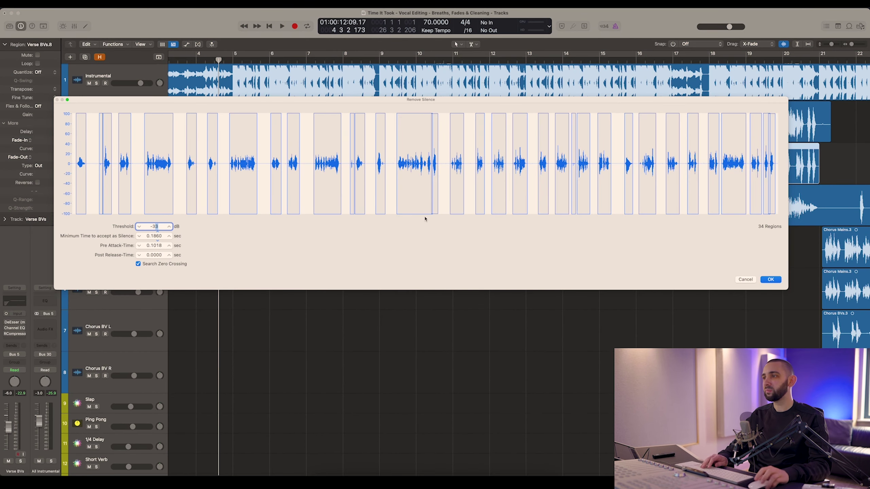
{"action": "left_click", "coordinate": [772, 279]}
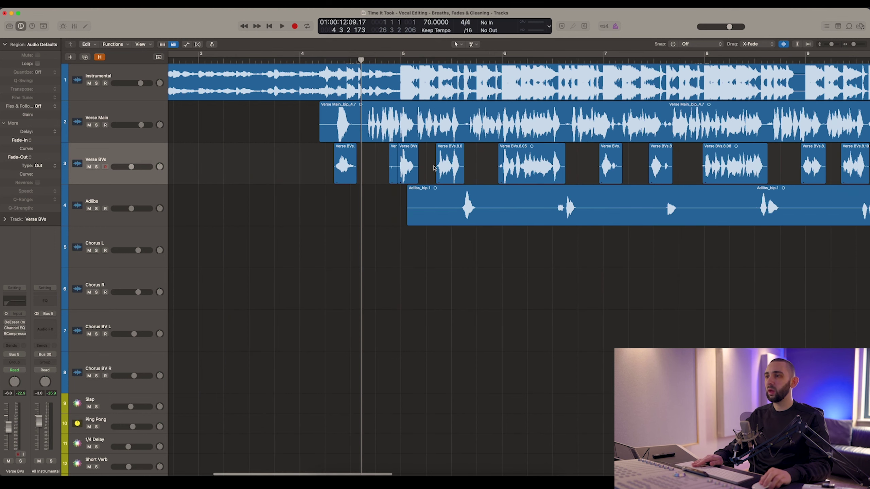
Delete the short noise region just before the Verse BVs phrase at bar 5
{"action": "scroll", "coordinate": [434, 168], "scroll_direction": "right", "scroll_amount": 3}
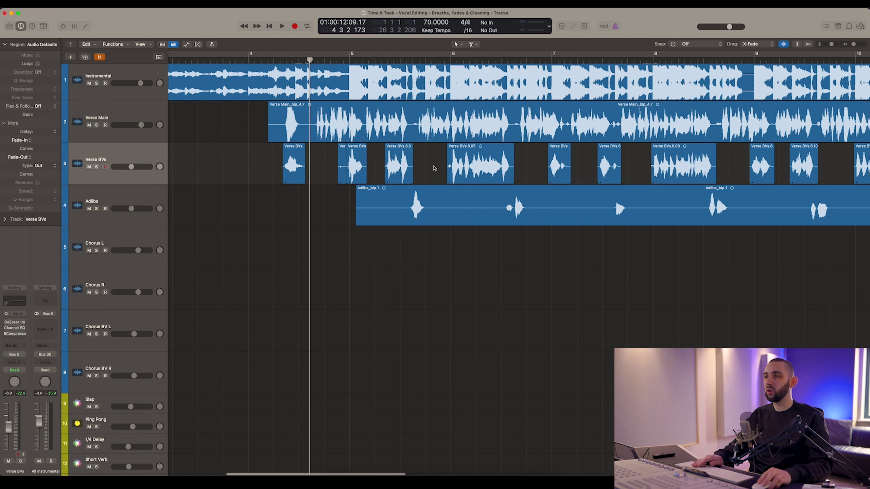
{"action": "scroll", "coordinate": [434, 168], "scroll_direction": "right", "scroll_amount": 2}
{"action": "scroll", "coordinate": [434, 168], "scroll_direction": "right", "scroll_amount": 3}
{"action": "scroll", "coordinate": [434, 168], "scroll_direction": "left", "scroll_amount": 2}
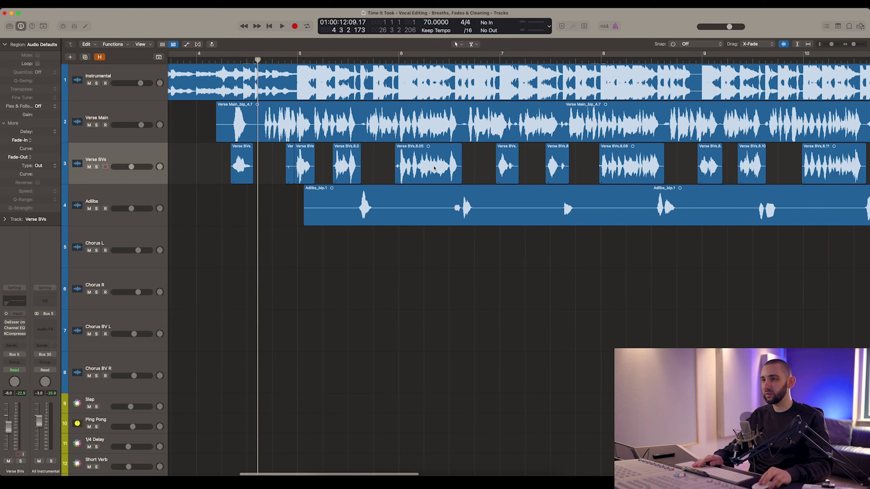
{"action": "key", "text": "super+Right"}
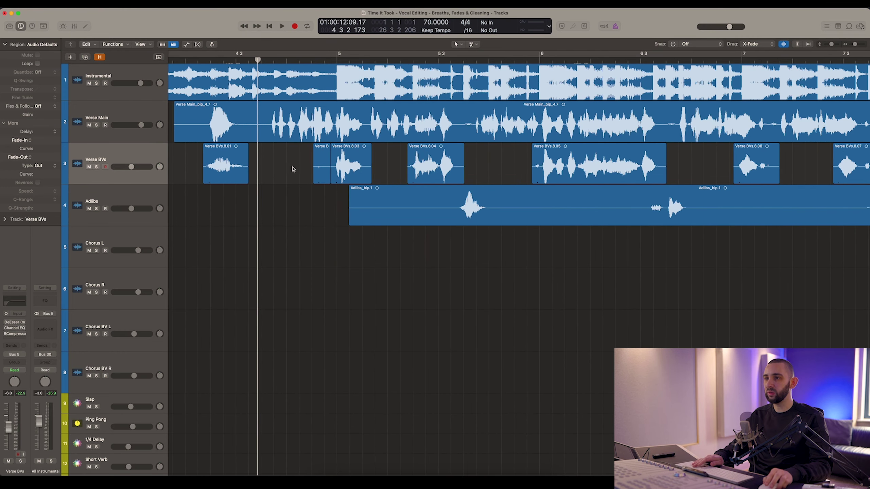
{"action": "key", "text": "Delete"}
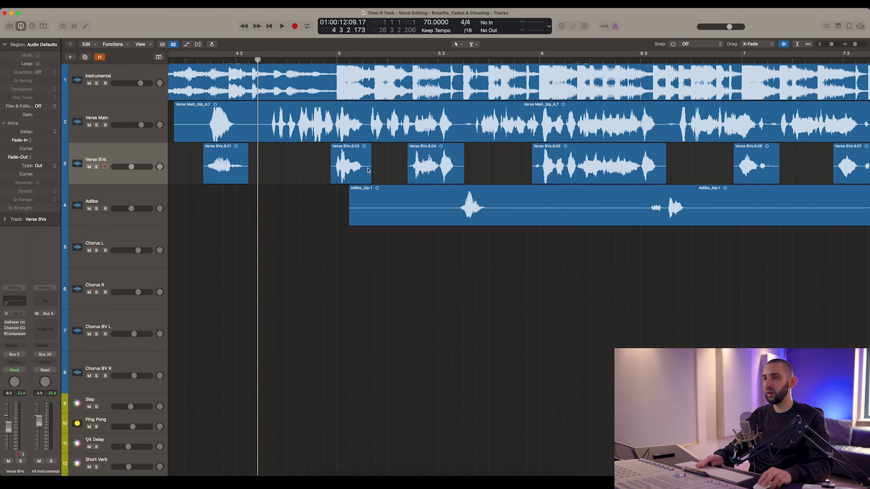
Fine-tune the start of the Verse BVs phrase region at bar 8 and delete the short stray region just before bar 11
{"action": "scroll", "coordinate": [346, 170], "scroll_direction": "right", "scroll_amount": 5}
{"action": "scroll", "coordinate": [511, 174], "scroll_direction": "right", "scroll_amount": 4}
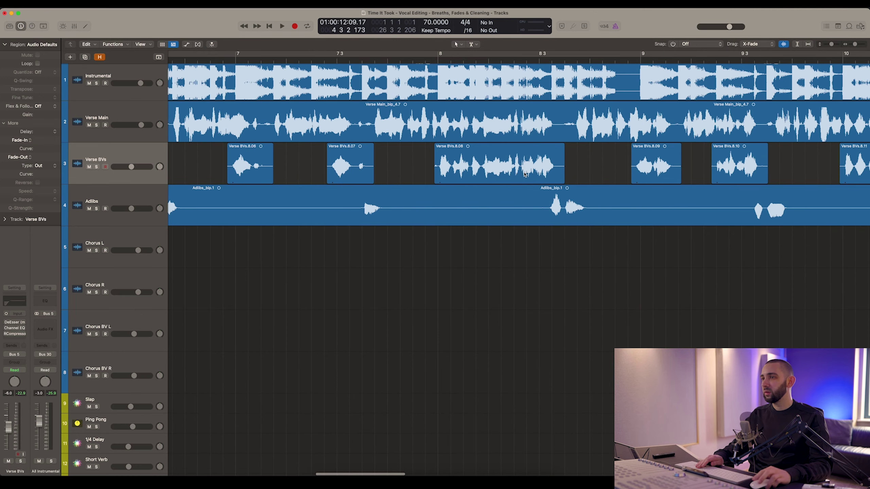
{"action": "left_click_drag", "start_coordinate": [435, 177], "coordinate": [434, 176]}
{"action": "scroll", "coordinate": [435, 175], "scroll_direction": "right", "scroll_amount": 7}
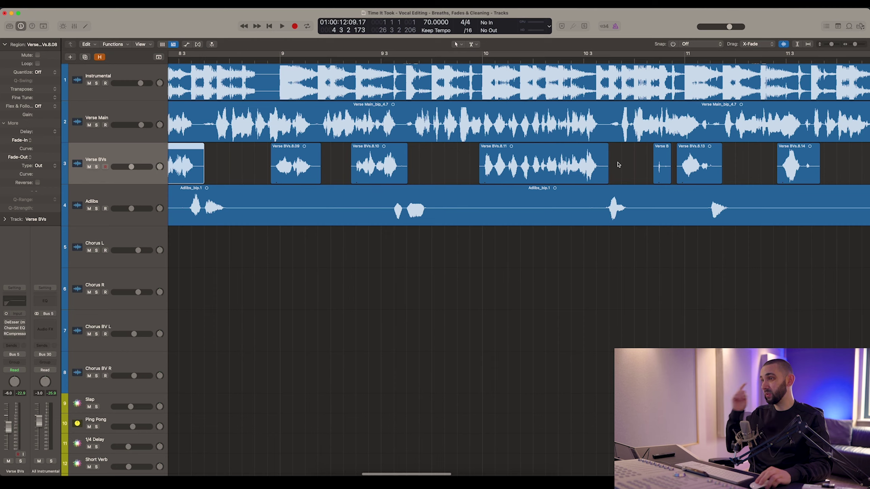
{"action": "left_click", "coordinate": [662, 167]}
{"action": "key", "text": "Delete"}
Delete the next short stray region on the Verse BVs track after bar 11 and adjust the edge of the neighbouring phrase region
{"action": "scroll", "coordinate": [651, 167], "scroll_direction": "right", "scroll_amount": 9}
{"action": "left_click", "coordinate": [586, 172]}
{"action": "key", "text": "Delete"}
{"action": "left_click_drag", "start_coordinate": [577, 176], "coordinate": [604, 176]}
{"action": "scroll", "coordinate": [604, 176], "scroll_direction": "right", "scroll_amount": 5}
{"action": "scroll", "coordinate": [604, 176], "scroll_direction": "right", "scroll_amount": 10}
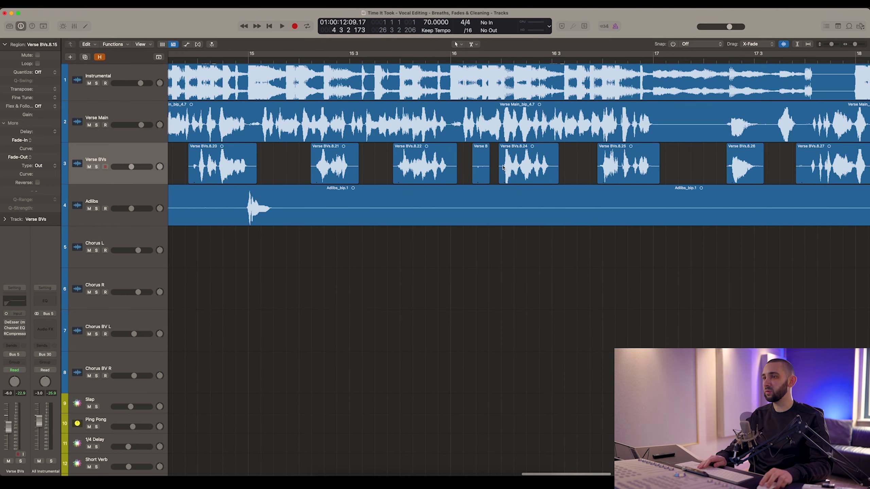
Select every region on the Verse BVs track and trim all their starts slightly closer to the vocals together
{"action": "scroll", "coordinate": [480, 166], "scroll_direction": "right", "scroll_amount": 5}
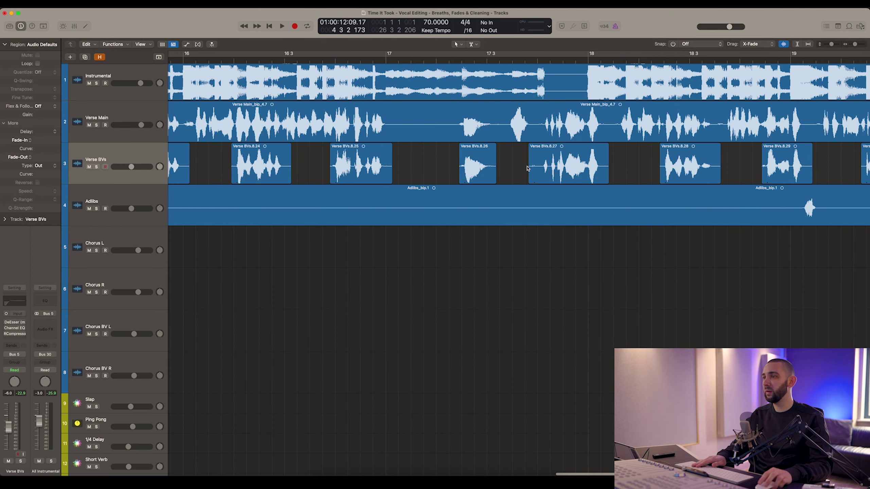
{"action": "key", "text": "z"}
{"action": "left_click_drag", "start_coordinate": [716, 163], "coordinate": [236, 165]}
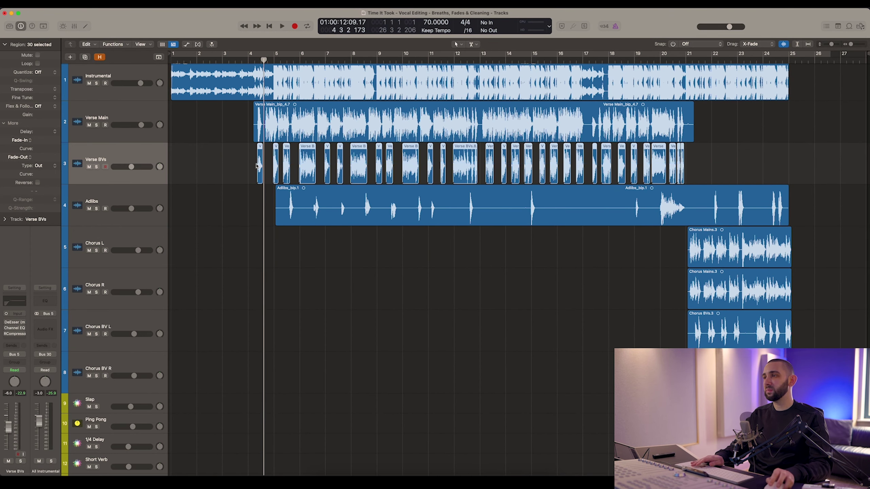
{"action": "key", "text": "super+Right"}
{"action": "key", "text": "super+Right"}
{"action": "key", "text": "super+Right"}
{"action": "key", "text": "super+Right"}
{"action": "key", "text": "super+Right"}
{"action": "key", "text": "super+Right"}
{"action": "key", "text": "super+Right"}
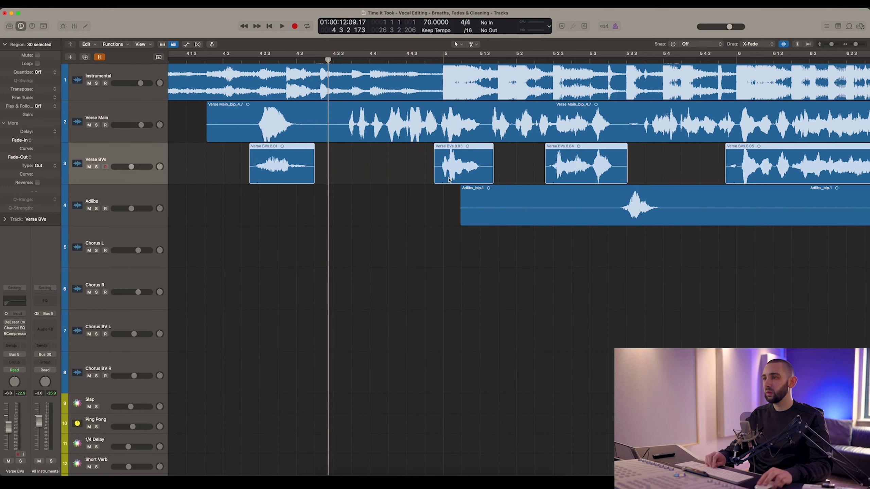
{"action": "scroll", "coordinate": [551, 177], "scroll_direction": "right", "scroll_amount": 3}
{"action": "left_click_drag", "start_coordinate": [553, 177], "coordinate": [554, 177]}
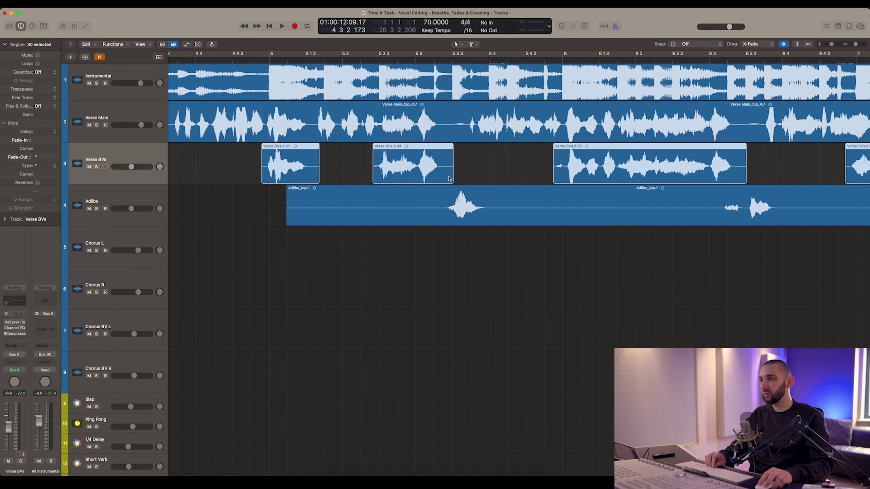
Trim the ends of all selected Verse BVs regions together so they sit closer to the end of each phrase
{"action": "left_click_drag", "start_coordinate": [448, 177], "coordinate": [482, 175]}
{"action": "scroll", "coordinate": [444, 178], "scroll_direction": "right", "scroll_amount": 5}
{"action": "left_click_drag", "start_coordinate": [535, 176], "coordinate": [584, 172]}
Check the trimmed Verse BVs regions along the verse up to bar 18 for cut-off phrases
{"action": "scroll", "coordinate": [534, 177], "scroll_direction": "right", "scroll_amount": 8}
{"action": "scroll", "coordinate": [596, 174], "scroll_direction": "right", "scroll_amount": 5}
{"action": "scroll", "coordinate": [580, 173], "scroll_direction": "right", "scroll_amount": 7}
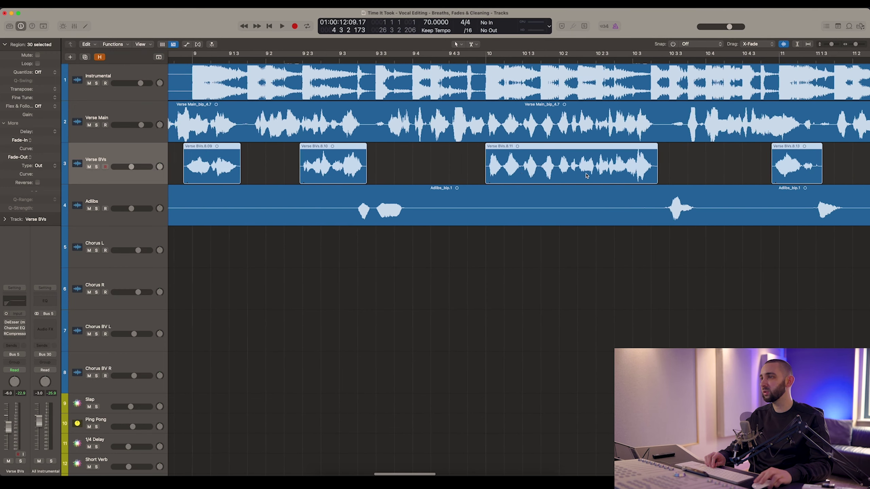
{"action": "scroll", "coordinate": [580, 174], "scroll_direction": "right", "scroll_amount": 6}
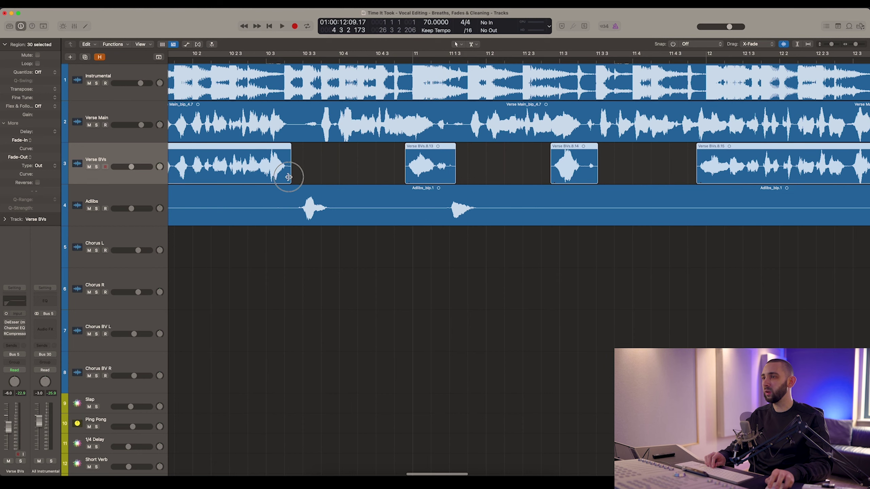
{"action": "scroll", "coordinate": [343, 170], "scroll_direction": "right", "scroll_amount": 10}
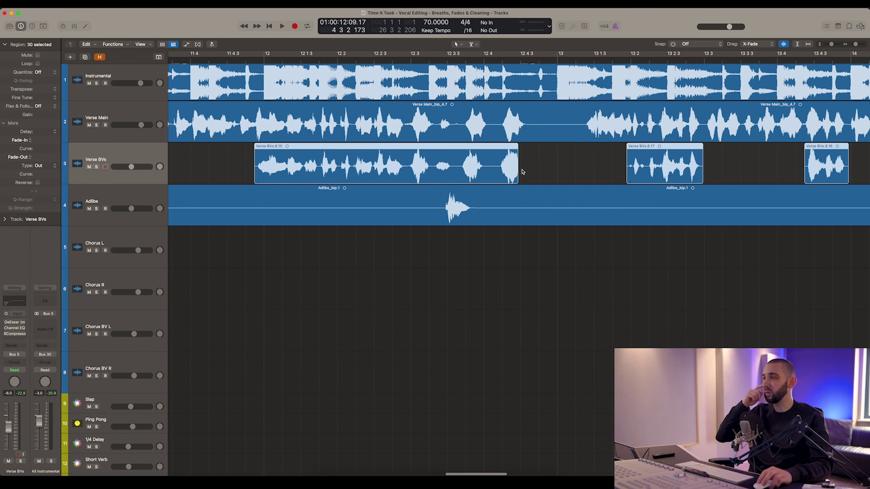
{"action": "scroll", "coordinate": [473, 166], "scroll_direction": "right", "scroll_amount": 6}
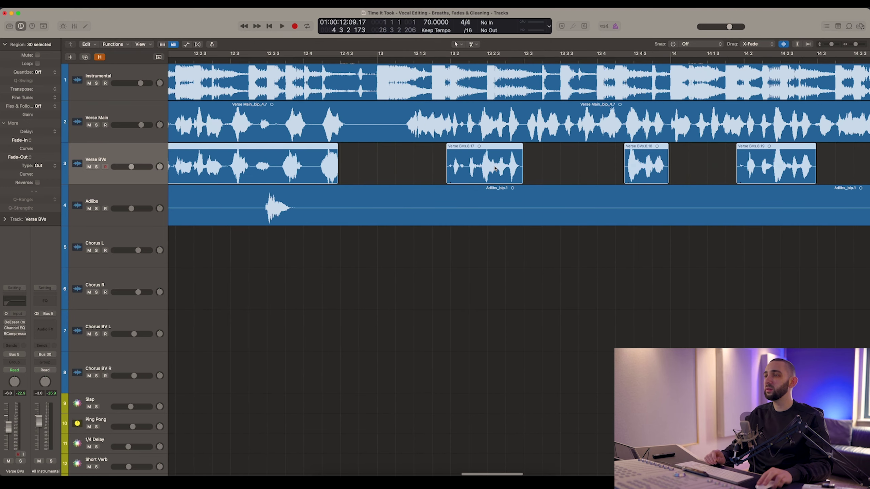
{"action": "scroll", "coordinate": [472, 165], "scroll_direction": "right", "scroll_amount": 12}
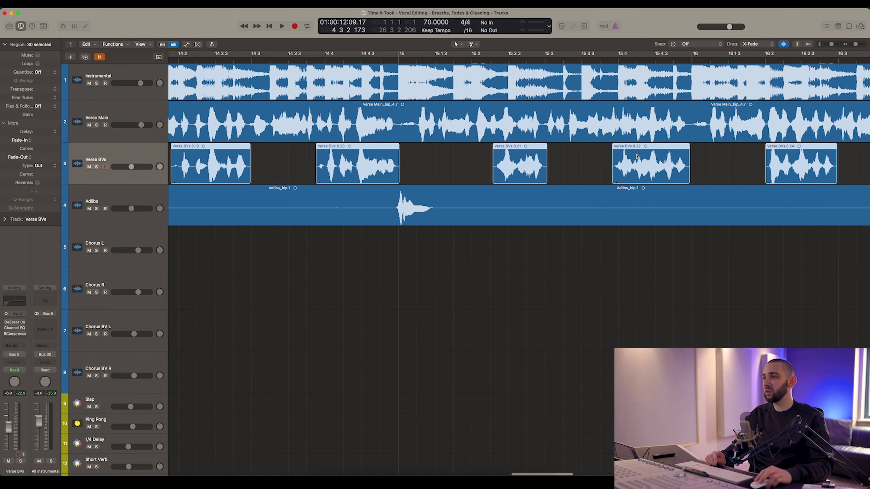
{"action": "scroll", "coordinate": [632, 165], "scroll_direction": "right", "scroll_amount": 9}
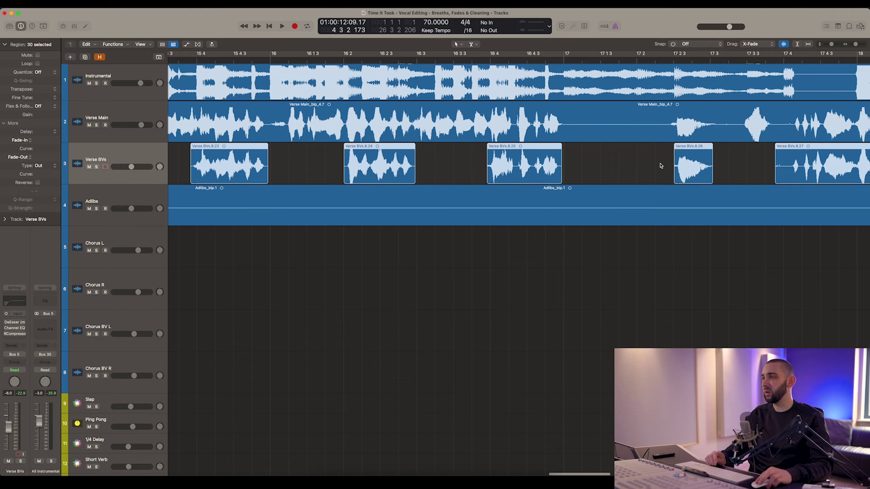
{"action": "scroll", "coordinate": [690, 161], "scroll_direction": "right", "scroll_amount": 6}
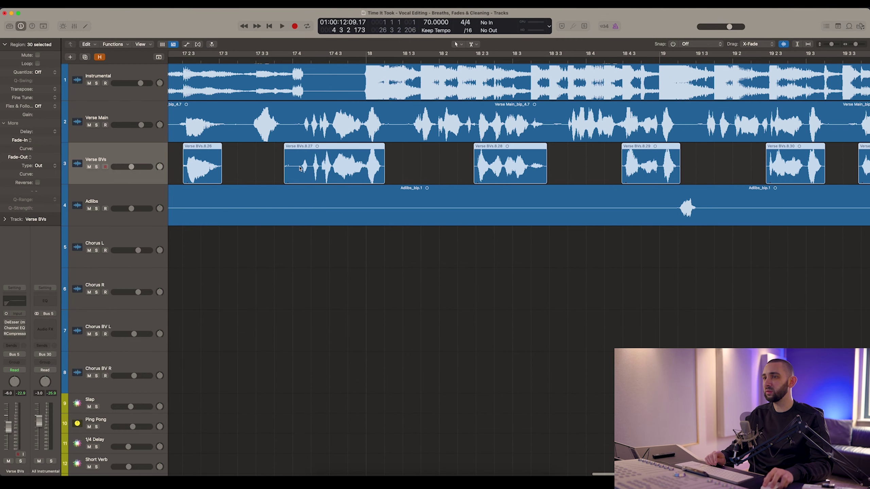
Add a fade-in of 66 and a fade-out of 85 to all selected Verse BVs regions
{"action": "scroll", "coordinate": [293, 164], "scroll_direction": "right", "scroll_amount": 9}
{"action": "scroll", "coordinate": [510, 158], "scroll_direction": "up", "scroll_amount": 1}
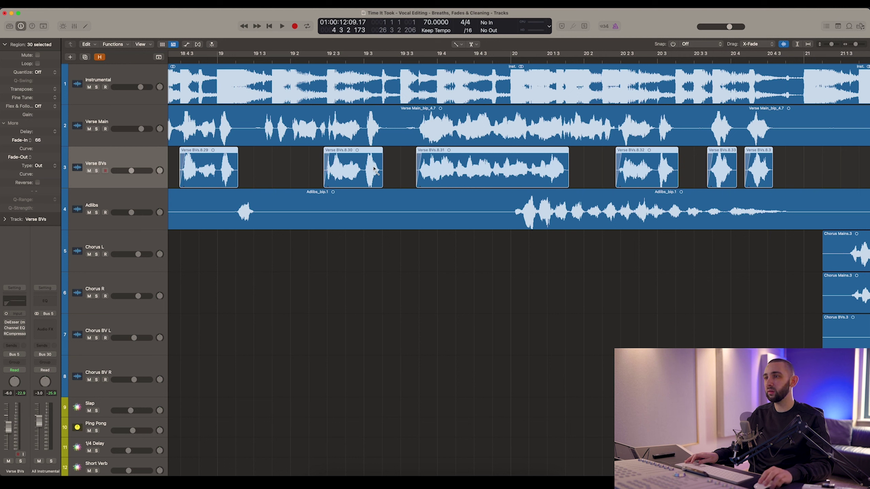
{"action": "left_click_drag", "start_coordinate": [376, 167], "coordinate": [385, 168]}
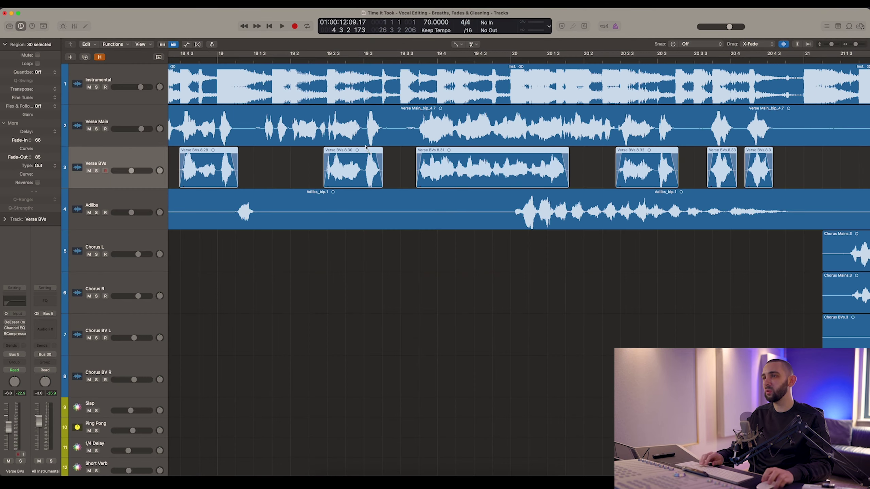
Inspect the fades on the Verse BVs regions from bar 19 back to the first phrase at bar 4
{"action": "scroll", "coordinate": [362, 153], "scroll_direction": "left", "scroll_amount": 7}
{"action": "scroll", "coordinate": [364, 157], "scroll_direction": "left", "scroll_amount": 20}
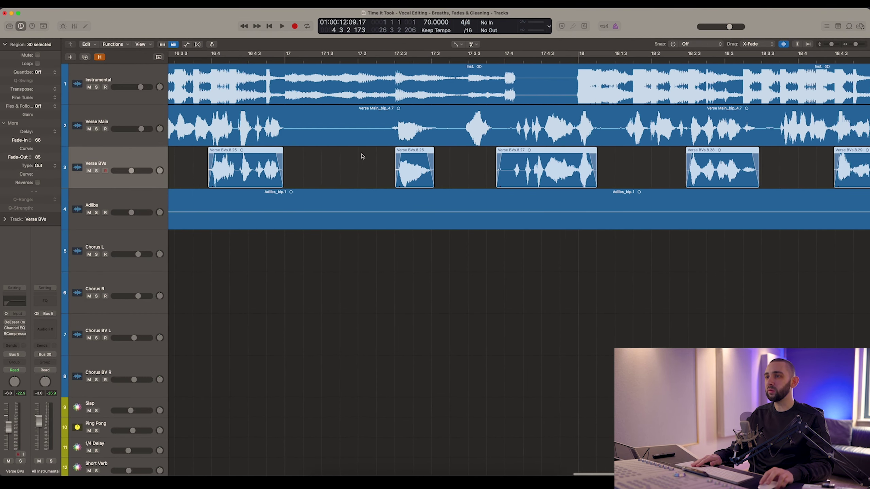
{"action": "scroll", "coordinate": [361, 156], "scroll_direction": "left", "scroll_amount": 20}
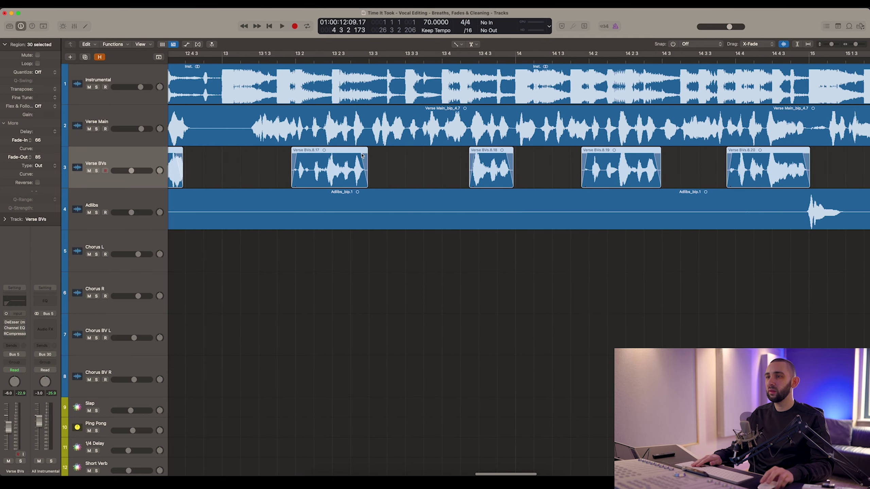
{"action": "scroll", "coordinate": [363, 156], "scroll_direction": "left", "scroll_amount": 20}
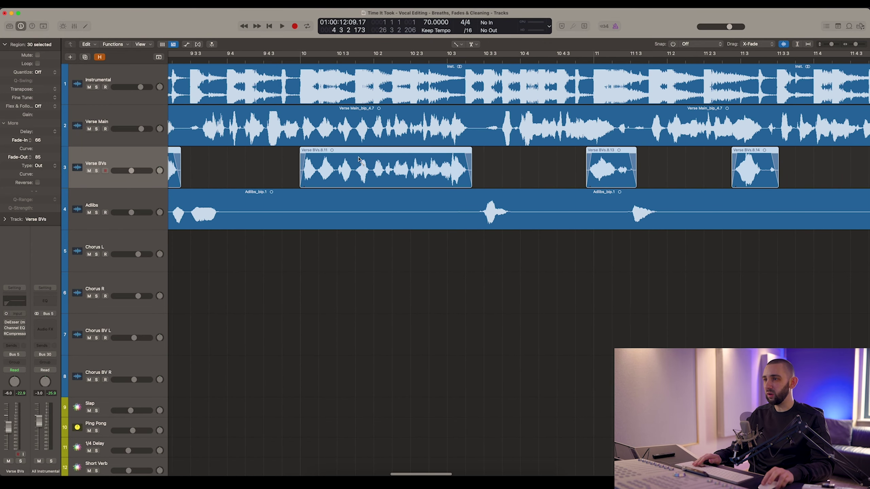
{"action": "scroll", "coordinate": [359, 159], "scroll_direction": "left", "scroll_amount": 3}
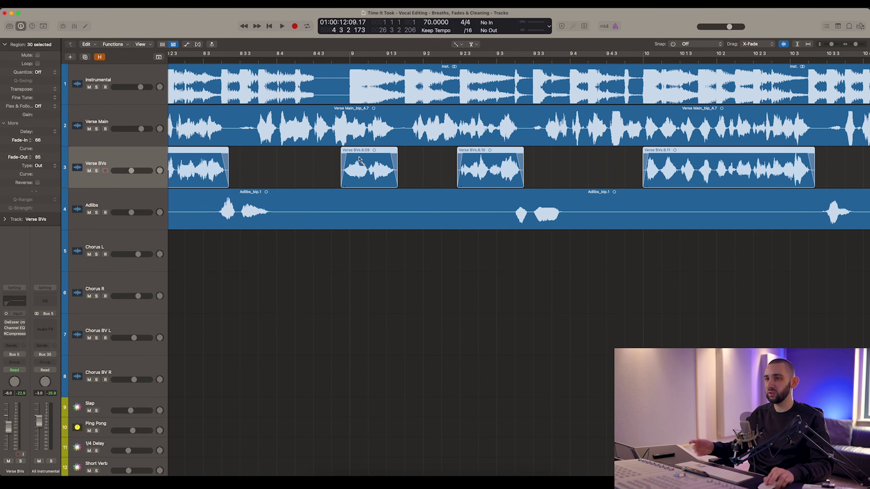
{"action": "scroll", "coordinate": [359, 158], "scroll_direction": "left", "scroll_amount": 15}
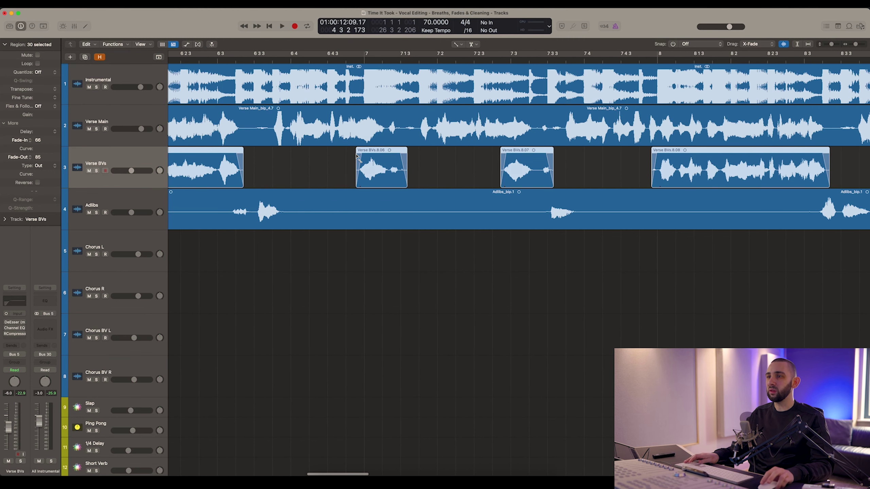
{"action": "scroll", "coordinate": [358, 158], "scroll_direction": "left", "scroll_amount": 20}
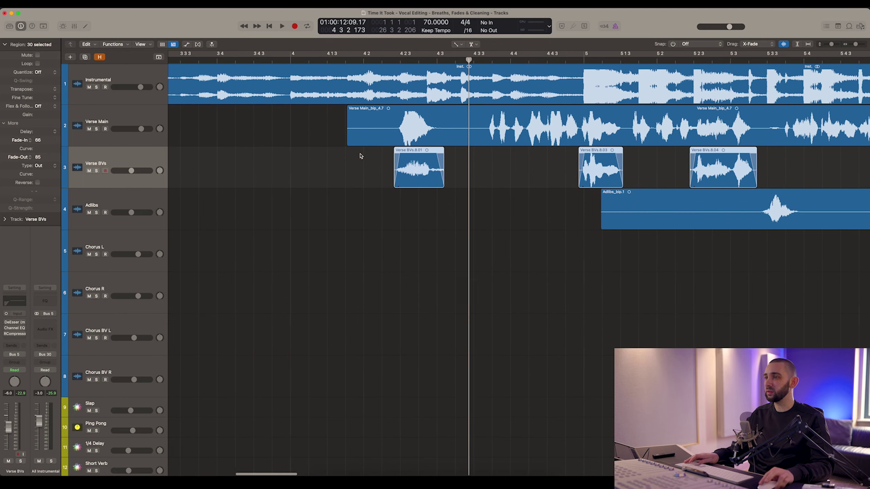
Lengthen the fade-out of the first Verse BVs region at bar 4 to 145
{"action": "scroll", "coordinate": [362, 156], "scroll_direction": "right", "scroll_amount": 3}
{"action": "left_click", "coordinate": [436, 187]}
{"action": "key", "text": "t"}
{"action": "key", "text": "t"}
{"action": "left_click", "coordinate": [348, 61]}
{"action": "key", "text": "super+Right"}
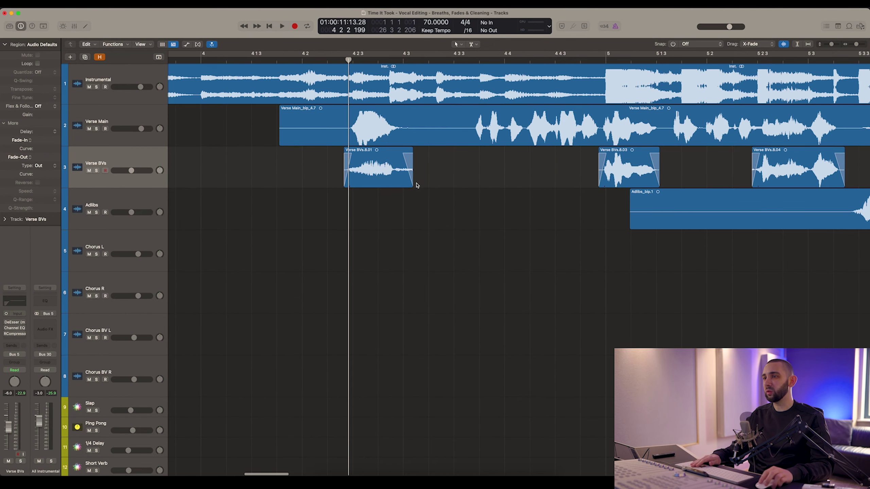
{"action": "mouse_move", "coordinate": [411, 185]}
{"action": "left_mouse_down"}
{"action": "mouse_move", "coordinate": [424, 181]}
{"action": "mouse_move", "coordinate": [414, 177]}
{"action": "left_mouse_up"}
Fine-tune the edges of individual Verse BVs phrase regions between bars 5 and 14, including the one at bar 7
{"action": "scroll", "coordinate": [417, 177], "scroll_direction": "right", "scroll_amount": 20}
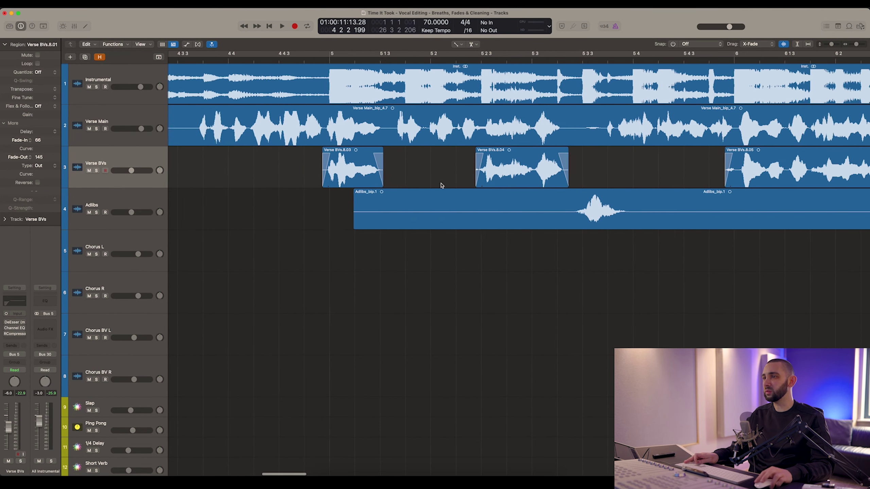
{"action": "scroll", "coordinate": [432, 174], "scroll_direction": "right", "scroll_amount": 5}
{"action": "left_click_drag", "start_coordinate": [251, 182], "coordinate": [260, 183]}
{"action": "scroll", "coordinate": [260, 185], "scroll_direction": "right", "scroll_amount": 15}
{"action": "left_click_drag", "start_coordinate": [382, 185], "coordinate": [378, 180]}
{"action": "scroll", "coordinate": [411, 178], "scroll_direction": "right", "scroll_amount": 12}
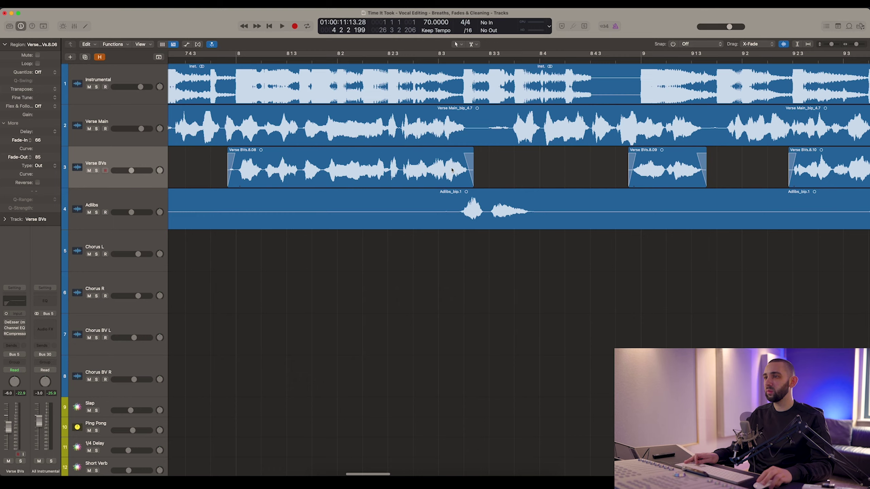
{"action": "scroll", "coordinate": [462, 154], "scroll_direction": "left", "scroll_amount": 2}
{"action": "left_click_drag", "start_coordinate": [235, 179], "coordinate": [244, 178]}
{"action": "scroll", "coordinate": [505, 168], "scroll_direction": "right", "scroll_amount": 5}
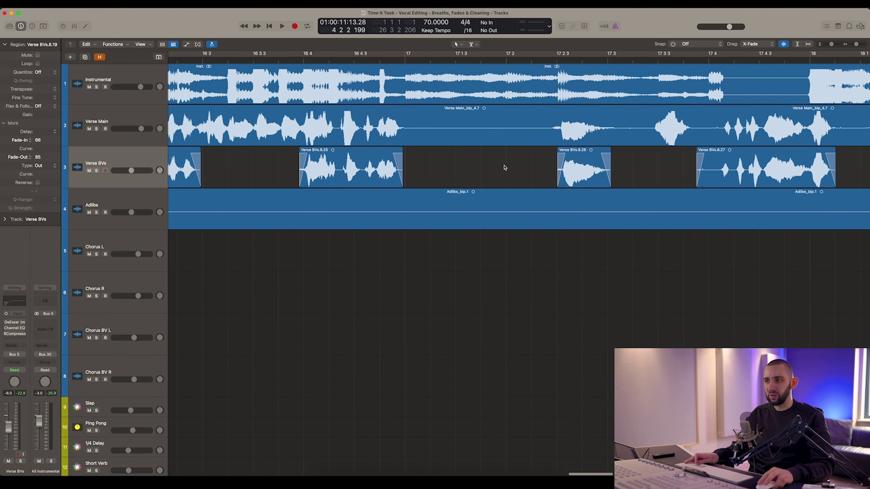
Extend the end of the short Verse BVs region at bar 17 with a longer fade-out, and adjust the start of the following region
{"action": "scroll", "coordinate": [505, 167], "scroll_direction": "right", "scroll_amount": 3}
{"action": "left_click_drag", "start_coordinate": [479, 182], "coordinate": [493, 178]}
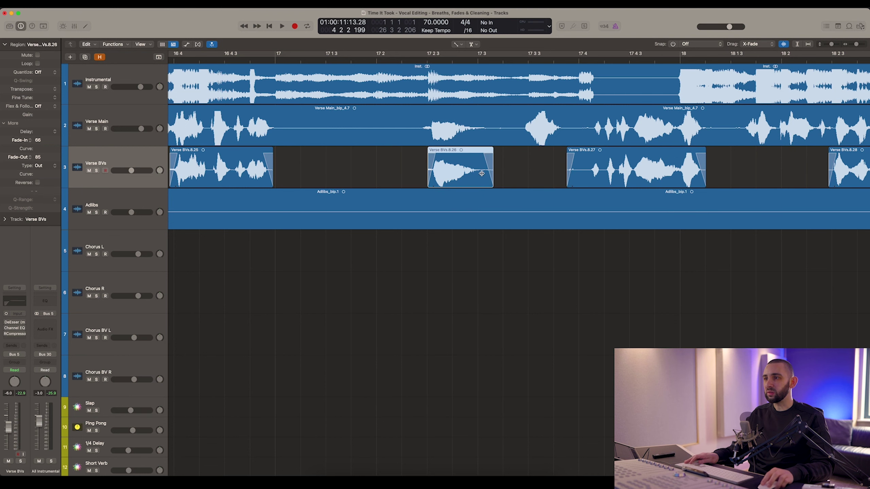
{"action": "scroll", "coordinate": [498, 181], "scroll_direction": "right", "scroll_amount": 5}
{"action": "left_click", "coordinate": [344, 179]}
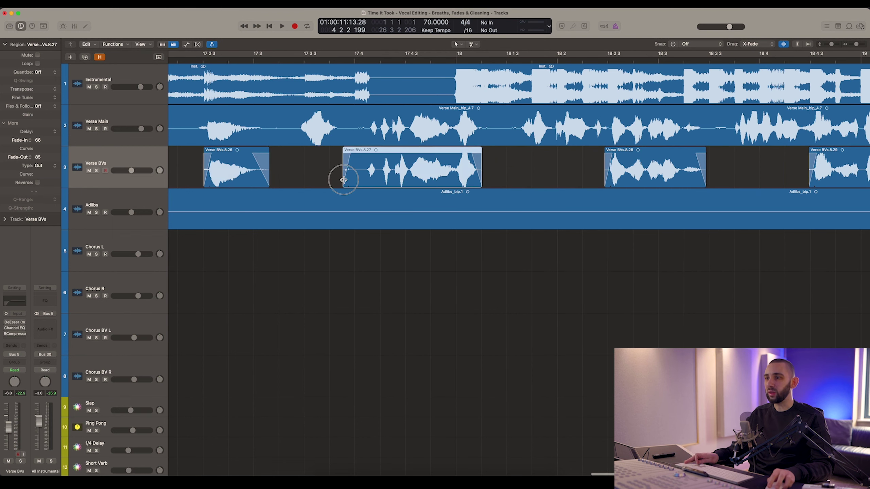
{"action": "scroll", "coordinate": [396, 176], "scroll_direction": "right", "scroll_amount": 7}
{"action": "scroll", "coordinate": [446, 176], "scroll_direction": "right", "scroll_amount": 8}
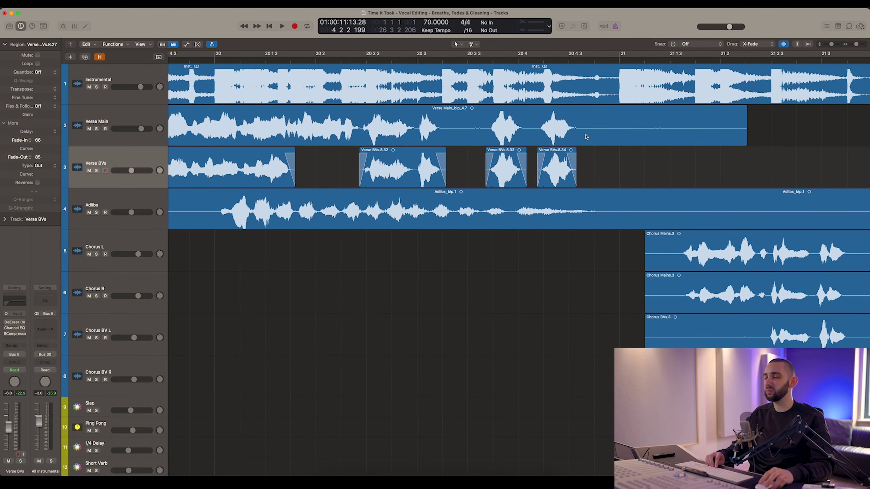
Apply Remove Silence to the whole Adlibs region with the current settings
{"action": "scroll", "coordinate": [585, 137], "scroll_direction": "left", "scroll_amount": 4}
{"action": "key", "text": "super+Left"}
{"action": "scroll", "coordinate": [561, 144], "scroll_direction": "right", "scroll_amount": 2}
{"action": "key", "text": "super+Left"}
{"action": "key", "text": "super+Left"}
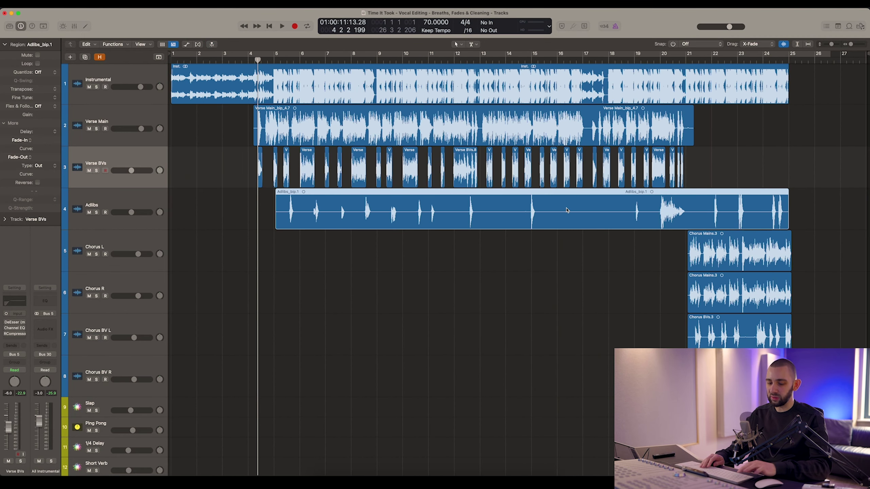
{"action": "key", "text": "ctrl+x"}
{"action": "key", "text": "Return"}
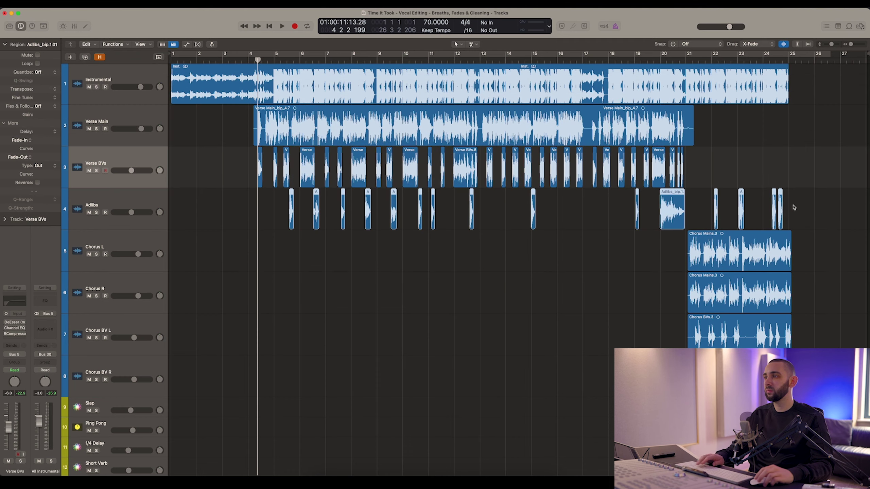
Add a fade-in of 104 and a fade-out of 119 to all the split Adlibs regions
{"action": "key", "text": "super+Right"}
{"action": "key", "text": "super+Right"}
{"action": "key", "text": "super+Right"}
{"action": "key", "text": "super+Right"}
{"action": "key", "text": "super+Right"}
{"action": "key", "text": "super+Right"}
{"action": "left_click_drag", "start_coordinate": [245, 205], "coordinate": [291, 217]}
Lengthen the fade-out of the long Adlibs region at bar 20 to 371
{"action": "scroll", "coordinate": [311, 223], "scroll_direction": "right", "scroll_amount": 10}
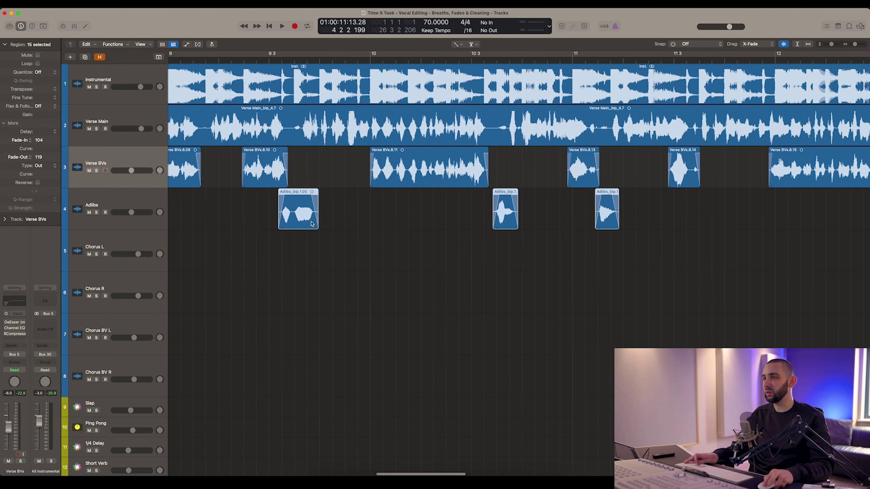
{"action": "scroll", "coordinate": [310, 223], "scroll_direction": "right", "scroll_amount": 20}
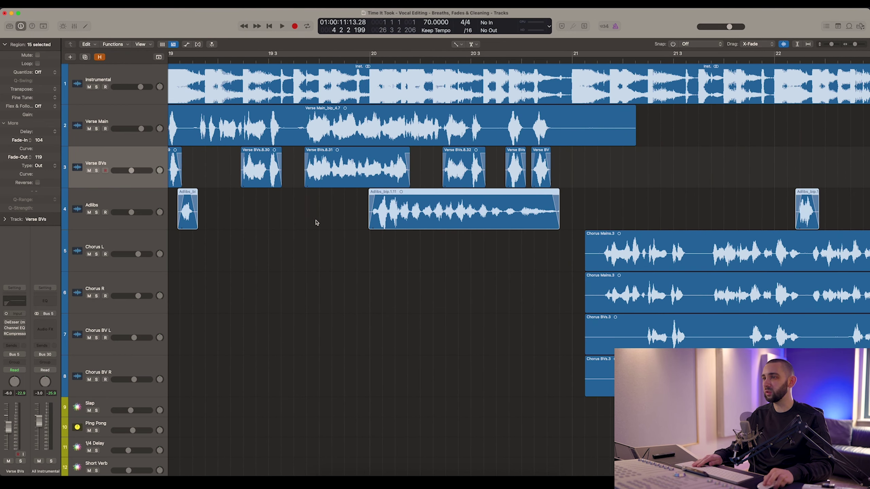
{"action": "scroll", "coordinate": [316, 223], "scroll_direction": "right", "scroll_amount": 5}
{"action": "left_click_drag", "start_coordinate": [213, 223], "coordinate": [252, 219]}
{"action": "scroll", "coordinate": [324, 203], "scroll_direction": "right", "scroll_amount": 5}
{"action": "scroll", "coordinate": [531, 219], "scroll_direction": "left", "scroll_amount": 3}
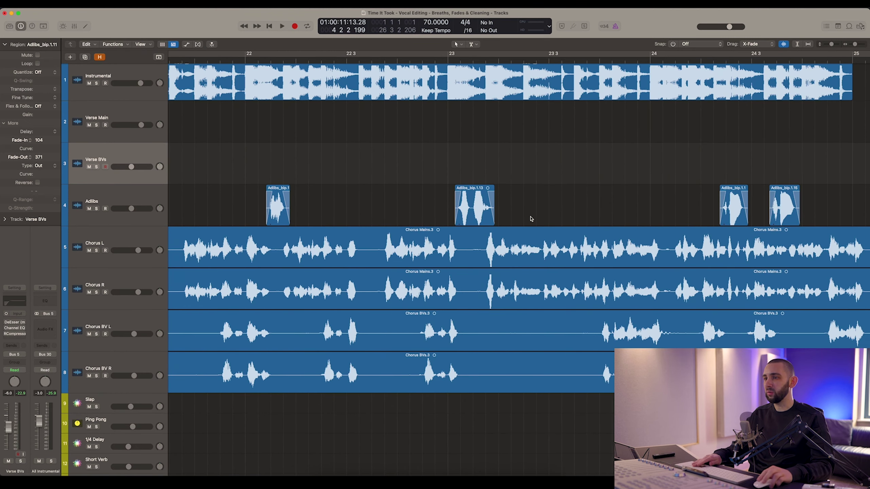
Apply Remove Silence to the Chorus BV L and Chorus BV R regions with the current settings
{"action": "key", "text": "super+Left"}
{"action": "left_click", "coordinate": [411, 320]}
{"action": "key", "text": "ctrl+x"}
{"action": "key", "text": "Return"}
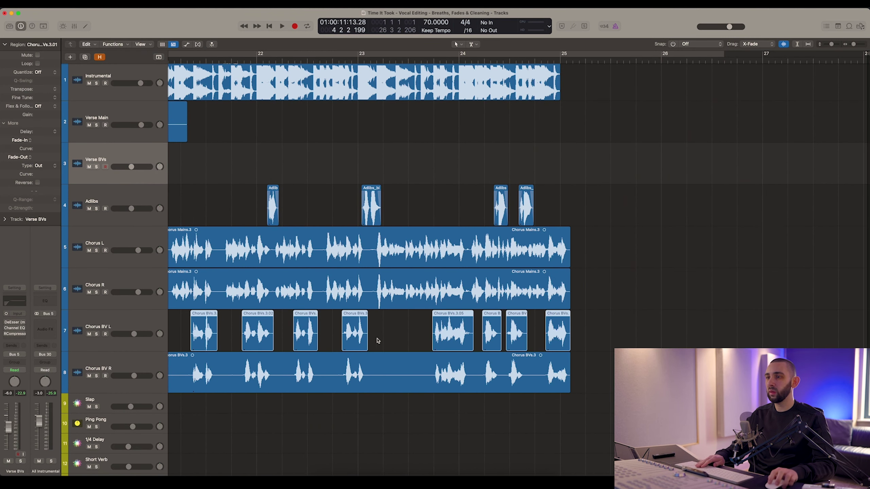
{"action": "left_click", "coordinate": [346, 365]}
{"action": "key", "text": "Return"}
Trim the starts and ends of all Chorus BV L and R regions together, and add a fade-in of 105 and a fade-out of 77
{"action": "scroll", "coordinate": [354, 360], "scroll_direction": "left", "scroll_amount": 8}
{"action": "key", "text": "super+Left"}
{"action": "left_click_drag", "start_coordinate": [734, 376], "coordinate": [374, 341]}
{"action": "key", "text": "super+Right"}
{"action": "key", "text": "super+Right"}
{"action": "key", "text": "super+Right"}
{"action": "key", "text": "super+Right"}
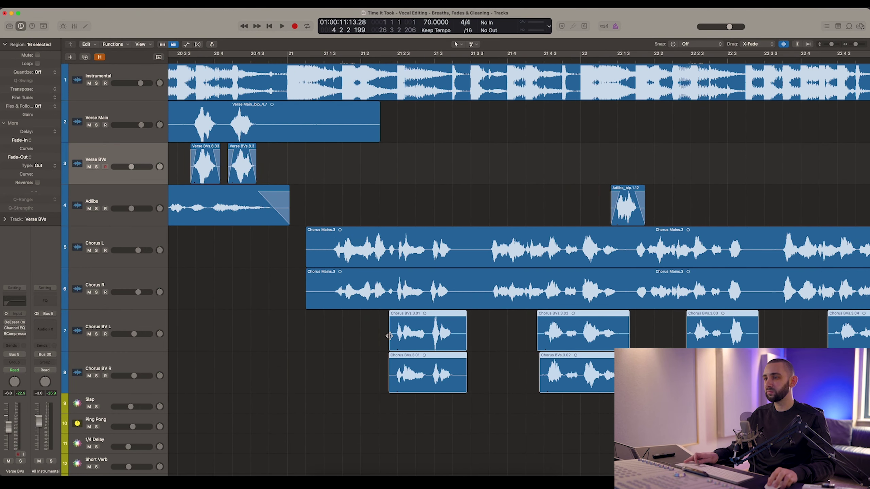
{"action": "left_click_drag", "start_coordinate": [461, 340], "coordinate": [457, 341]}
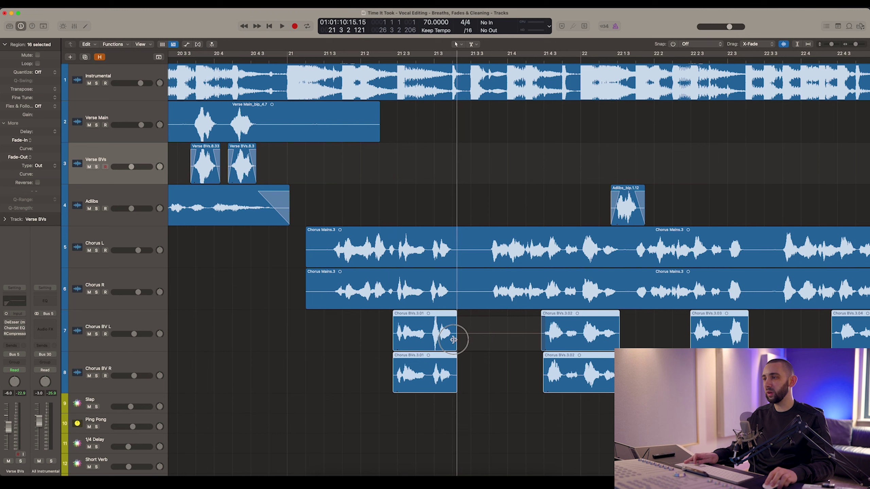
{"action": "left_click_drag", "start_coordinate": [550, 333], "coordinate": [532, 337]}
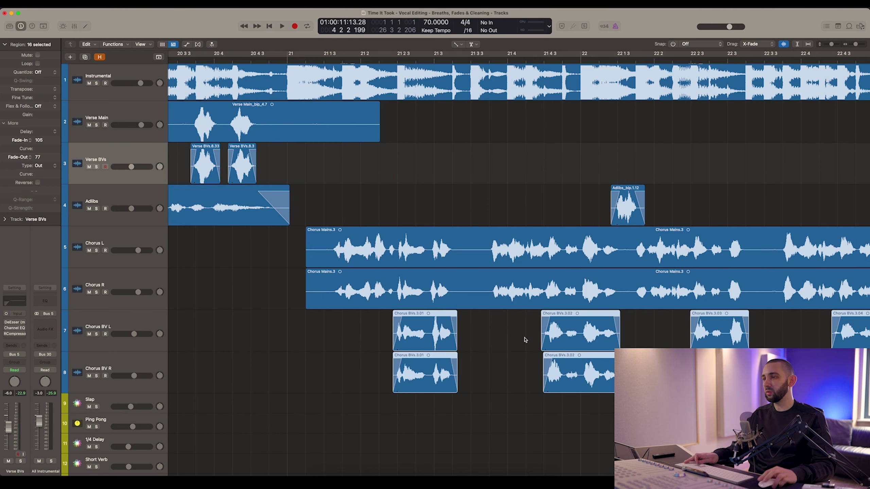
Trim the start of the Chorus BV L region just before bar 23 slightly
{"action": "scroll", "coordinate": [504, 336], "scroll_direction": "right", "scroll_amount": 8}
{"action": "scroll", "coordinate": [445, 347], "scroll_direction": "right", "scroll_amount": 6}
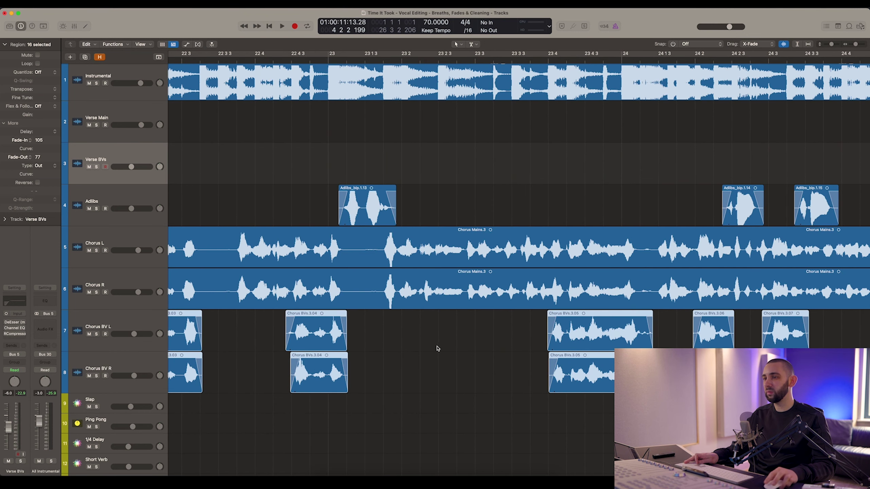
{"action": "left_click", "coordinate": [269, 347]}
{"action": "left_click", "coordinate": [287, 344]}
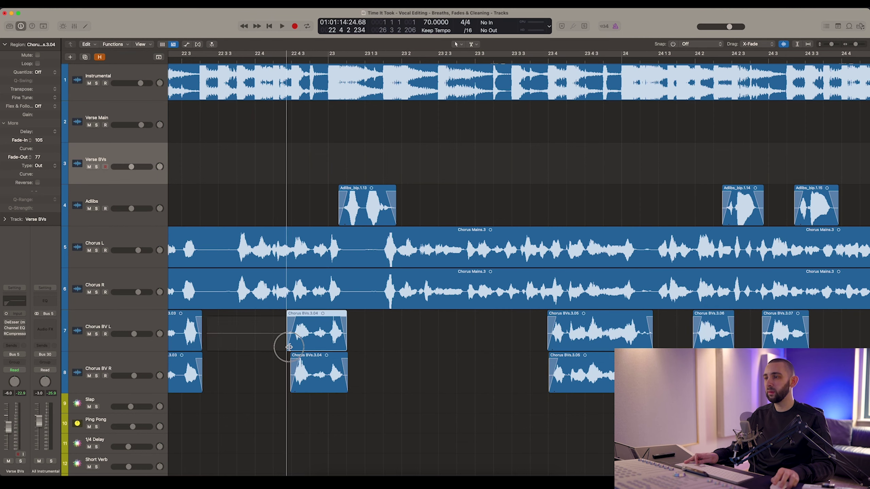
Check the remaining Chorus BV regions up to the song's end and the cleaned vocal tracks across the whole arrangement
{"action": "scroll", "coordinate": [297, 346], "scroll_direction": "right", "scroll_amount": 6}
{"action": "scroll", "coordinate": [383, 337], "scroll_direction": "right", "scroll_amount": 1}
{"action": "key", "text": "super+Left"}
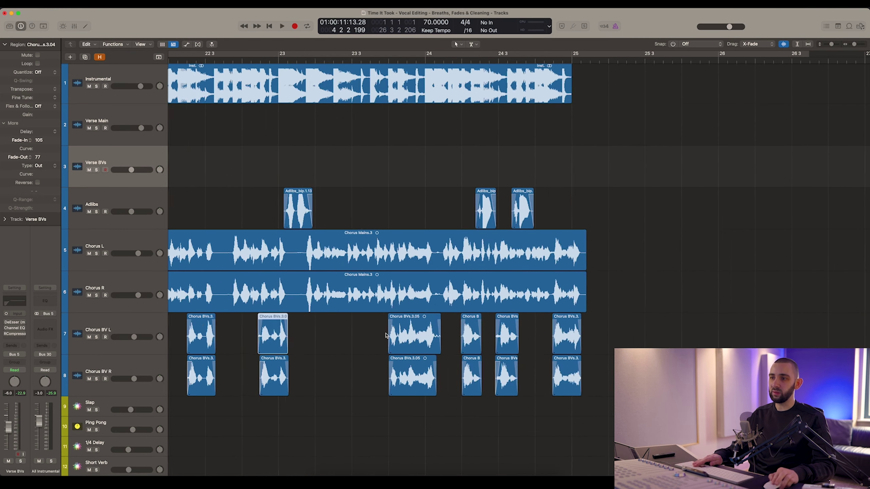
{"action": "key", "text": "super+Left"}
{"action": "scroll", "coordinate": [385, 336], "scroll_direction": "left", "scroll_amount": 9}
{"action": "key", "text": "super+Left"}
{"action": "left_click", "coordinate": [370, 274]}
{"action": "key", "text": "z"}
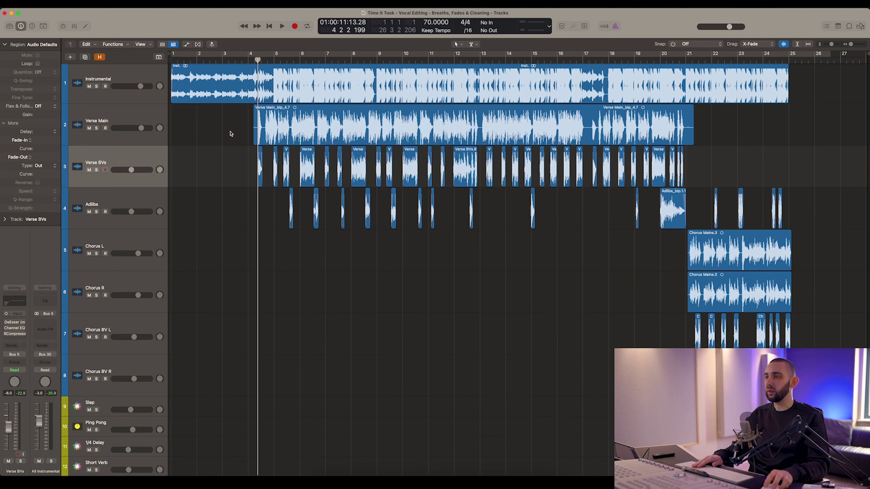
{"action": "left_click_drag", "start_coordinate": [239, 158], "coordinate": [786, 219]}
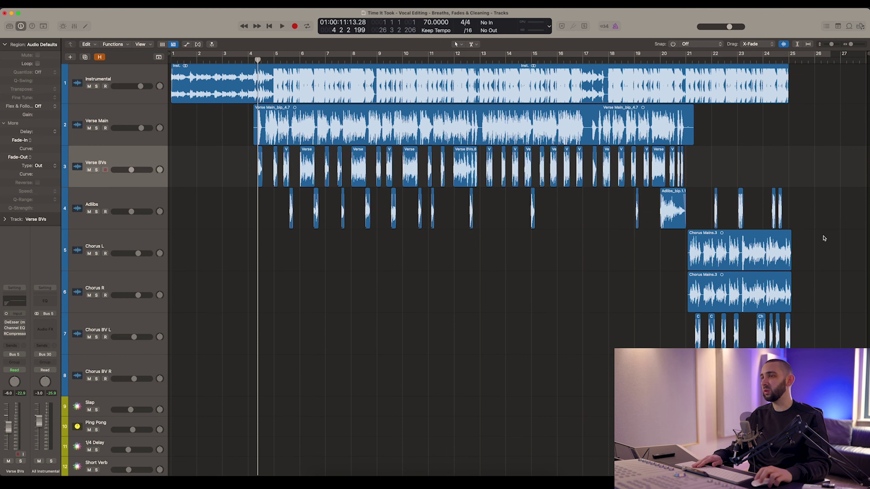
Extend the end of the long Verse BVs region in bar 6 slightly and set its fade-out to 135
{"action": "key", "text": "super+Right"}
{"action": "key", "text": "super+Right"}
{"action": "key", "text": "super+Right"}
{"action": "key", "text": "super+Right"}
{"action": "key", "text": "super+Right"}
{"action": "key", "text": "super+Right"}
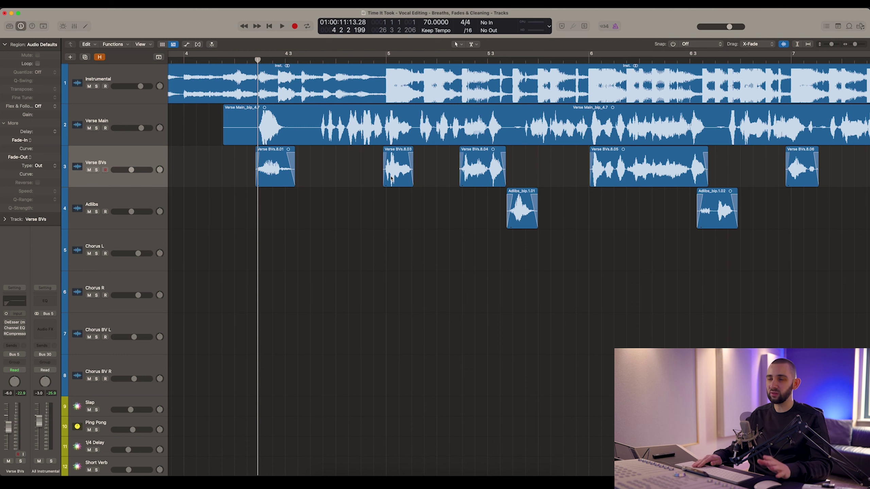
{"action": "key", "text": "super+Right"}
{"action": "key", "text": "super+Right"}
{"action": "key", "text": "super+Right"}
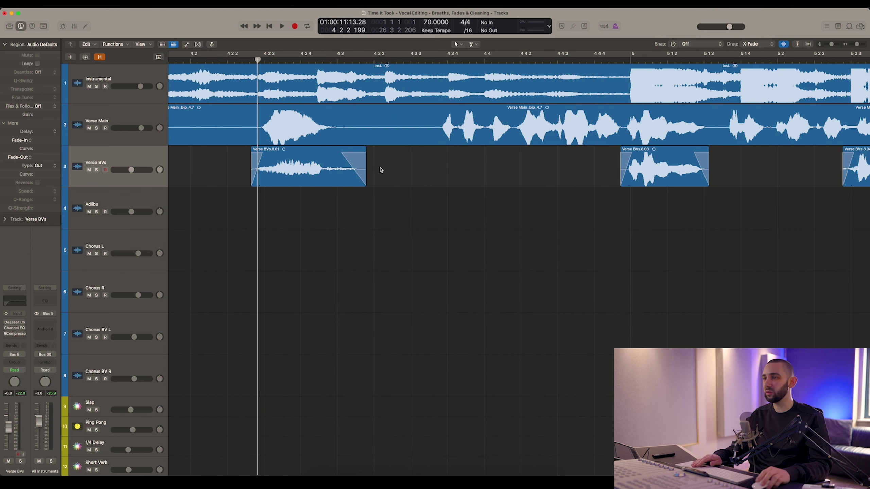
{"action": "scroll", "coordinate": [516, 170], "scroll_direction": "right", "scroll_amount": 10}
{"action": "scroll", "coordinate": [515, 170], "scroll_direction": "right", "scroll_amount": 15}
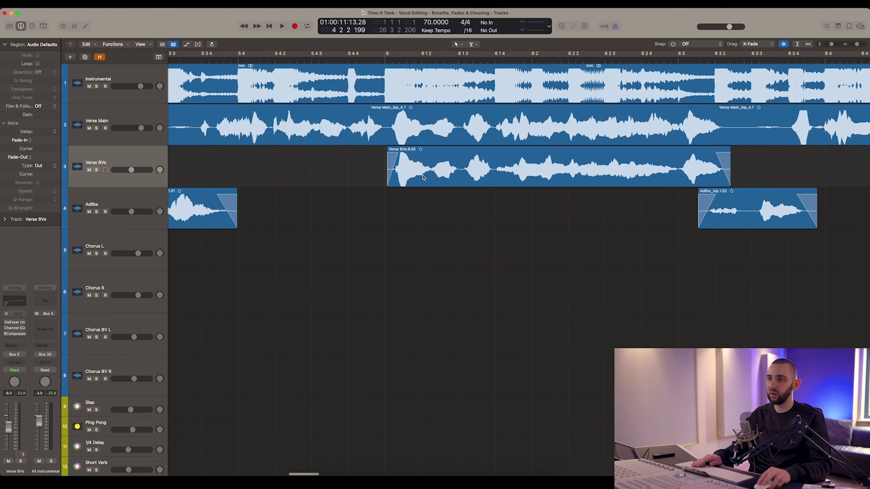
{"action": "left_click", "coordinate": [403, 212]}
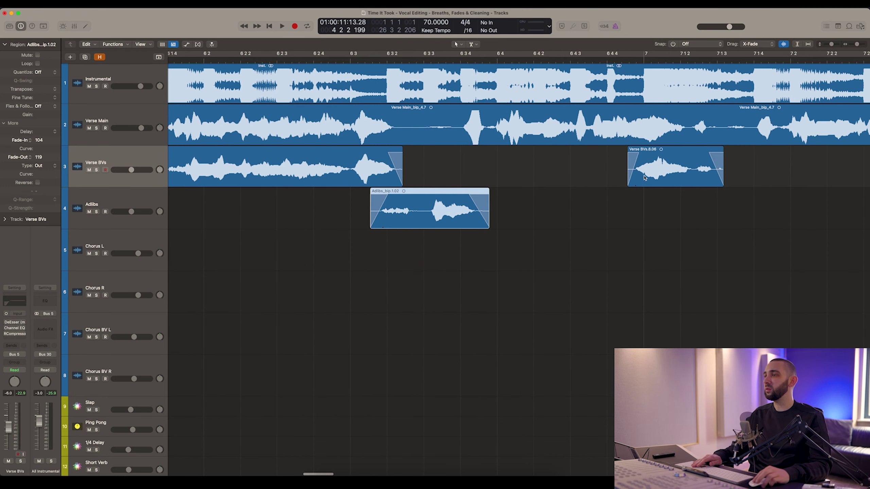
{"action": "scroll", "coordinate": [644, 177], "scroll_direction": "right", "scroll_amount": 5}
{"action": "left_click_drag", "start_coordinate": [318, 179], "coordinate": [299, 152]}
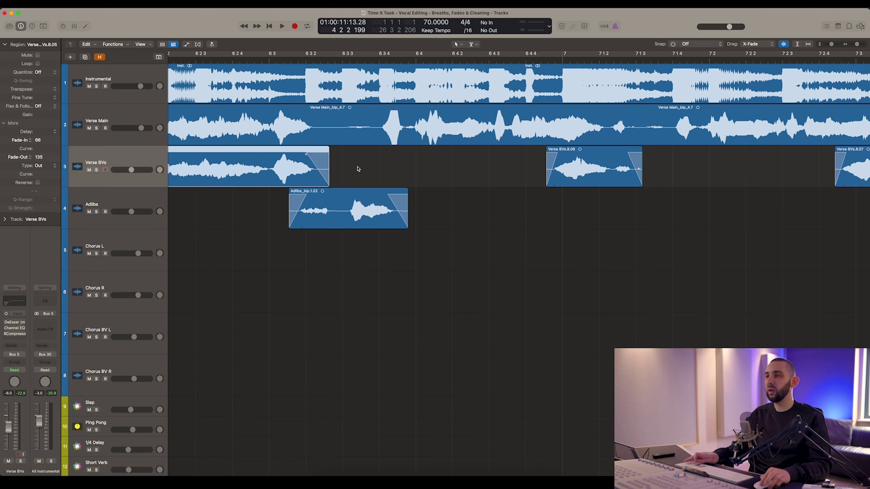
Extend the end of the long Verse BVs region starting at bar 8 slightly
{"action": "scroll", "coordinate": [393, 164], "scroll_direction": "right", "scroll_amount": 15}
{"action": "scroll", "coordinate": [595, 184], "scroll_direction": "right", "scroll_amount": 20}
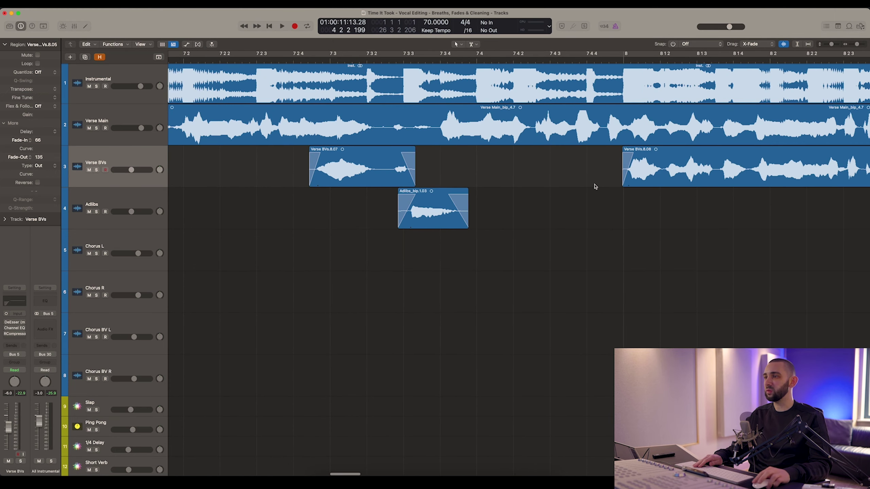
{"action": "left_click", "coordinate": [549, 181]}
{"action": "left_click_drag", "start_coordinate": [550, 181], "coordinate": [553, 180]}
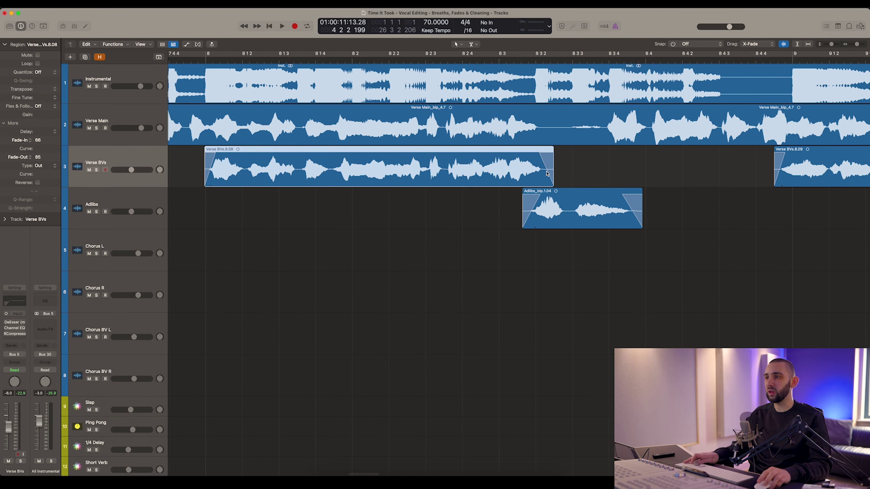
{"action": "scroll", "coordinate": [541, 157], "scroll_direction": "right", "scroll_amount": 20}
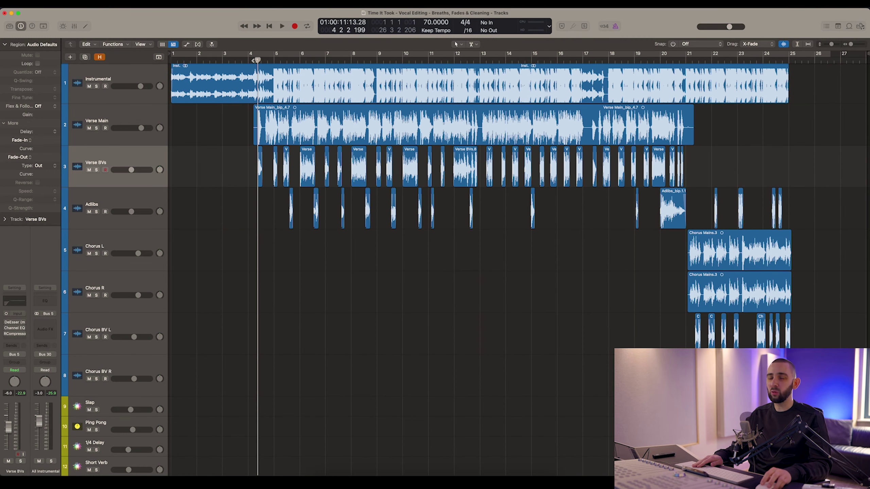
Delete the silence before the first word of the Verse Main region and add a fade-in of 75
{"action": "left_click", "coordinate": [255, 59]}
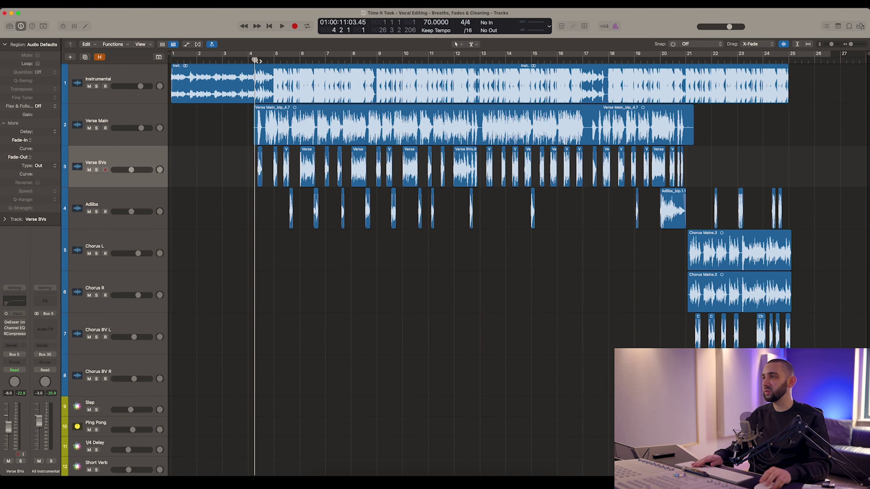
{"action": "key", "text": "super+Right"}
{"action": "key", "text": "super+Right"}
{"action": "key", "text": "super+Right"}
{"action": "key", "text": "super+Right"}
{"action": "key", "text": "super+Right"}
{"action": "key", "text": "super+Right"}
{"action": "key", "text": "super+Right"}
{"action": "key", "text": "super+Right"}
{"action": "key", "text": "super+Right"}
{"action": "left_click", "coordinate": [318, 137], "text": "super"}
{"action": "left_click", "coordinate": [311, 137]}
{"action": "key", "text": "BackSpace"}
{"action": "left_click_drag", "start_coordinate": [317, 139], "coordinate": [261, 138]}
{"action": "scroll", "coordinate": [261, 137], "scroll_direction": "right", "scroll_amount": 1}
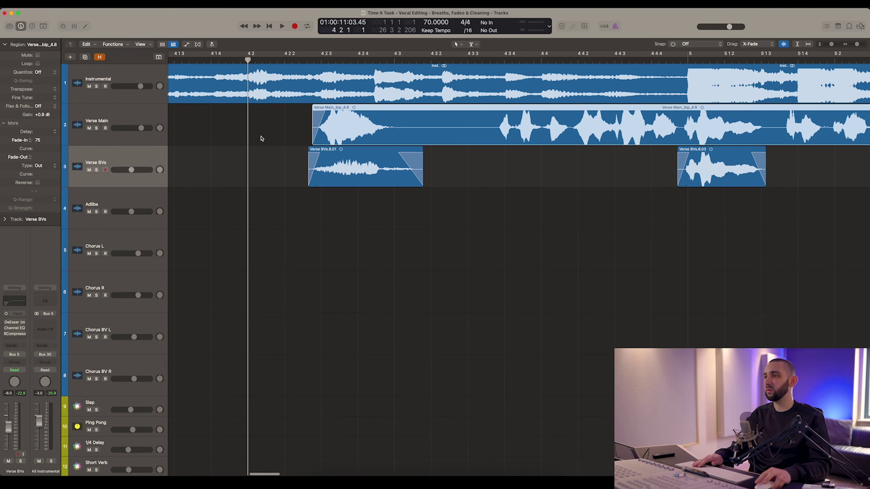
Delete the silence at the end of the Verse Main region, just before bar 21, and add a fade-out of 143
{"action": "key", "text": "super+Left"}
{"action": "key", "text": "super+Left"}
{"action": "key", "text": "super+Left"}
{"action": "scroll", "coordinate": [261, 137], "scroll_direction": "right", "scroll_amount": 20}
{"action": "scroll", "coordinate": [512, 137], "scroll_direction": "right", "scroll_amount": 20}
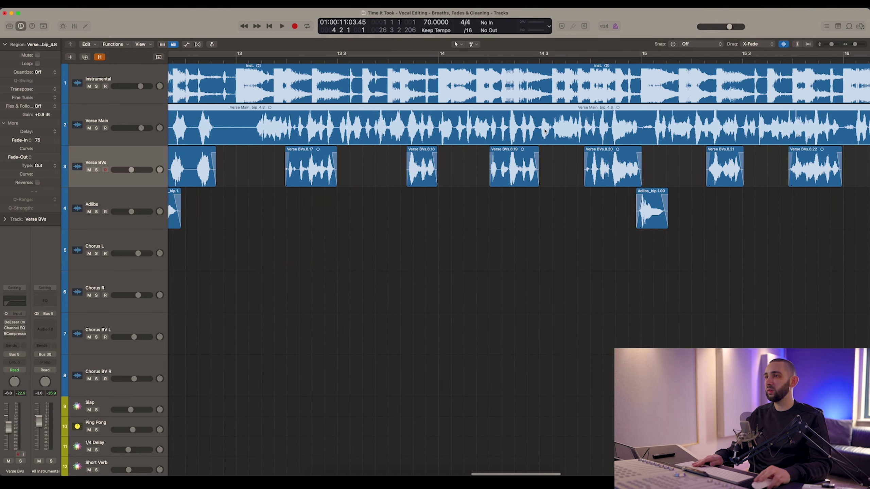
{"action": "left_click", "coordinate": [458, 137], "text": "super"}
{"action": "key", "text": "Delete"}
{"action": "left_click_drag", "start_coordinate": [459, 138], "coordinate": [449, 137]}
Delete the silence at the start and end of the Chorus L and Chorus R regions and add a fade-out of 120
{"action": "left_click_drag", "start_coordinate": [454, 252], "coordinate": [500, 301]}
{"action": "key", "text": "Delete"}
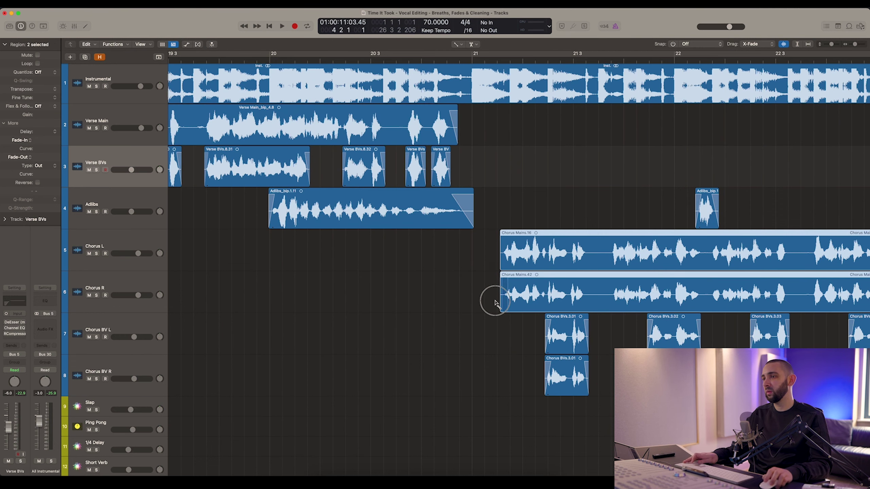
{"action": "scroll", "coordinate": [495, 302], "scroll_direction": "right", "scroll_amount": 20}
{"action": "left_click_drag", "start_coordinate": [750, 247], "coordinate": [699, 251]}
{"action": "key", "text": "Delete"}
{"action": "left_click_drag", "start_coordinate": [692, 253], "coordinate": [715, 265]}
{"action": "left_click", "coordinate": [715, 264]}
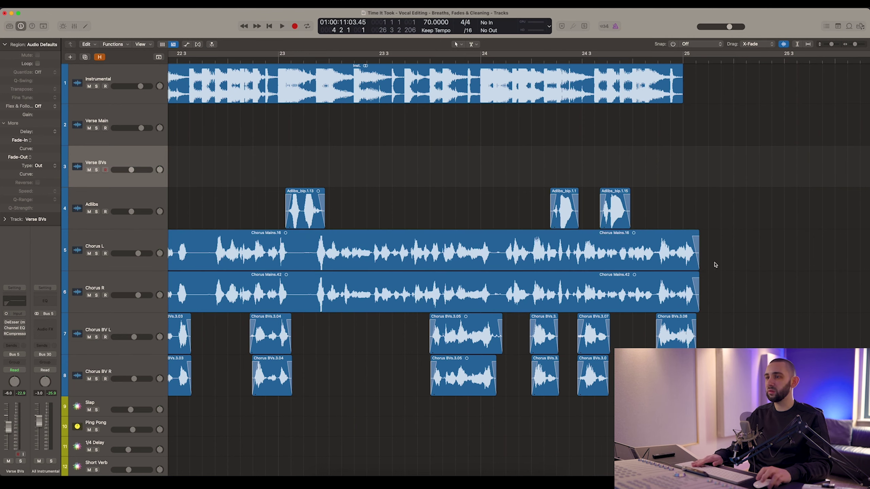
Add a fade-in of 132 to the Chorus L and Chorus R regions and fine-tune their starts
{"action": "scroll", "coordinate": [715, 264], "scroll_direction": "left", "scroll_amount": 15}
{"action": "scroll", "coordinate": [607, 181], "scroll_direction": "right", "scroll_amount": 8}
{"action": "scroll", "coordinate": [530, 171], "scroll_direction": "up", "scroll_amount": 5}
{"action": "left_click_drag", "start_coordinate": [433, 216], "coordinate": [435, 301]}
{"action": "scroll", "coordinate": [435, 301], "scroll_direction": "up", "scroll_amount": 5}
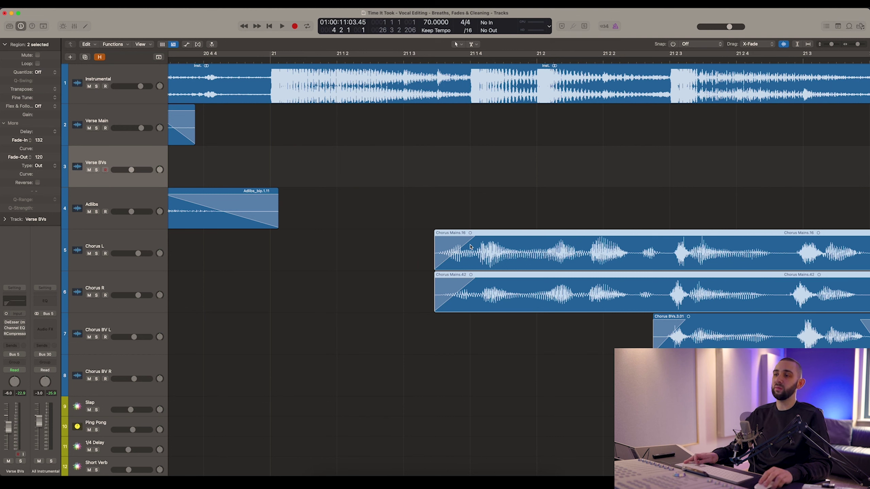
{"action": "mouse_move", "coordinate": [437, 261]}
{"action": "left_mouse_down"}
{"action": "mouse_move", "coordinate": [421, 261]}
{"action": "mouse_move", "coordinate": [442, 241]}
{"action": "mouse_move", "coordinate": [427, 262]}
{"action": "left_mouse_up"}
{"action": "scroll", "coordinate": [449, 252], "scroll_direction": "right", "scroll_amount": 8}
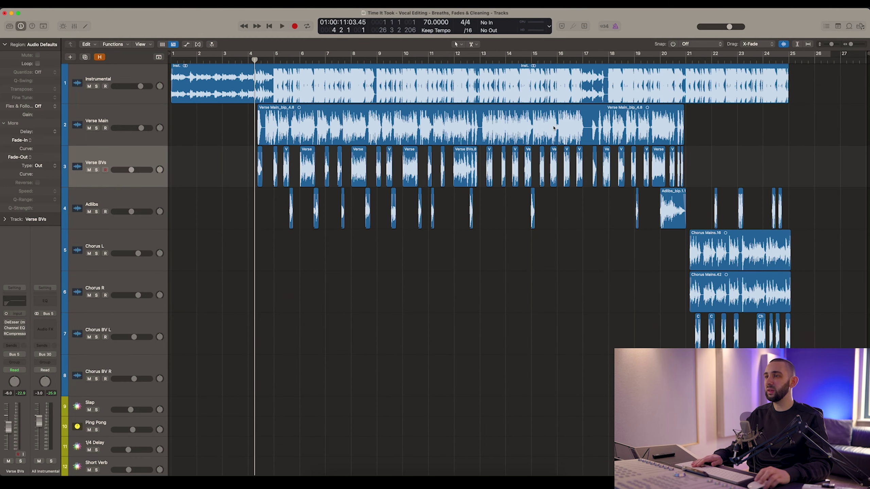
Examine the Verse Main track along its full length for remaining breaths and gaps between phrases
{"action": "key", "text": "super+Right"}
{"action": "key", "text": "super+Right"}
{"action": "key", "text": "super+Right"}
{"action": "key", "text": "super+Right"}
{"action": "key", "text": "super+Right"}
{"action": "key", "text": "super+Right"}
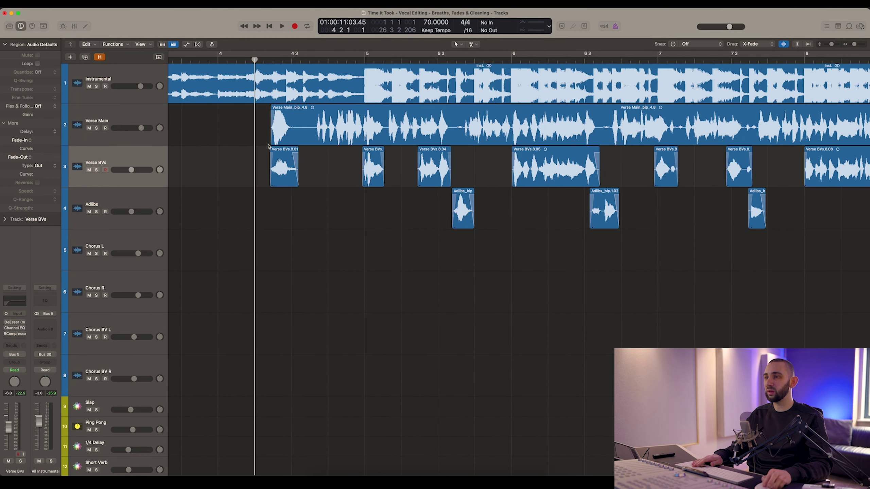
{"action": "scroll", "coordinate": [268, 146], "scroll_direction": "right", "scroll_amount": 20}
{"action": "scroll", "coordinate": [268, 146], "scroll_direction": "right", "scroll_amount": 20}
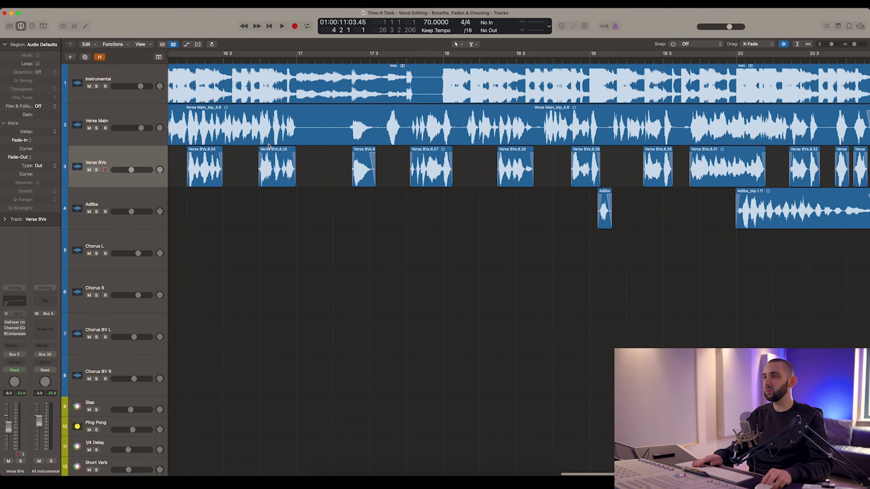
{"action": "key", "text": "super+Left"}
{"action": "key", "text": "super+Left"}
{"action": "key", "text": "super+Left"}
{"action": "key", "text": "super+Left"}
{"action": "key", "text": "super+Left"}
{"action": "key", "text": "super+Left"}
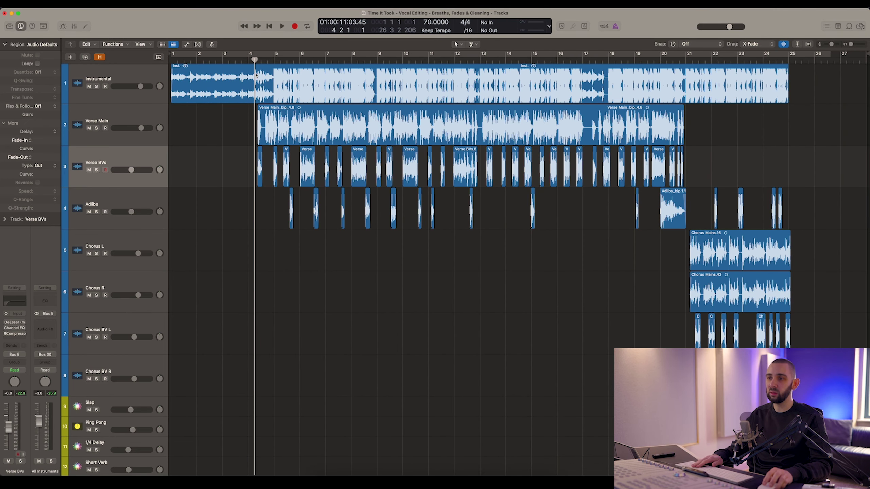
Select the Verse Main track and split its region at the end of the phrase in bar 5 beat 3
{"action": "left_click_drag", "start_coordinate": [254, 60], "coordinate": [257, 62]}
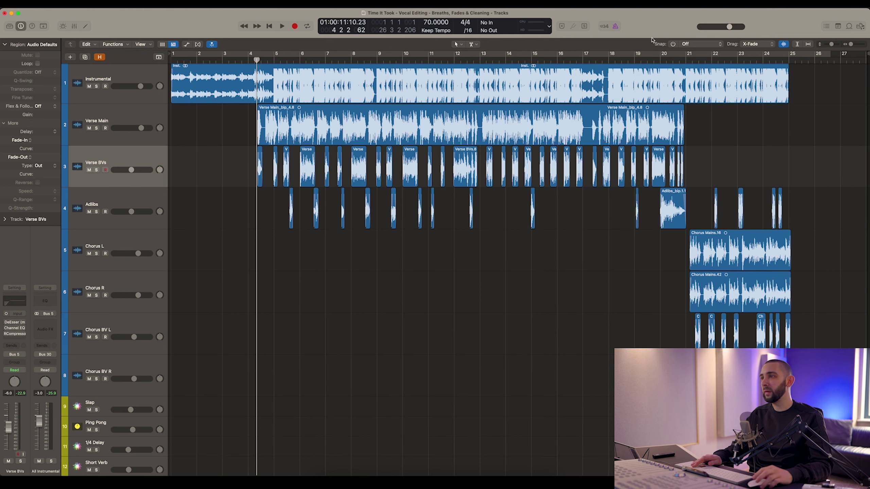
{"action": "left_click", "coordinate": [392, 129]}
{"action": "scroll", "coordinate": [377, 126], "scroll_direction": "up", "scroll_amount": 5}
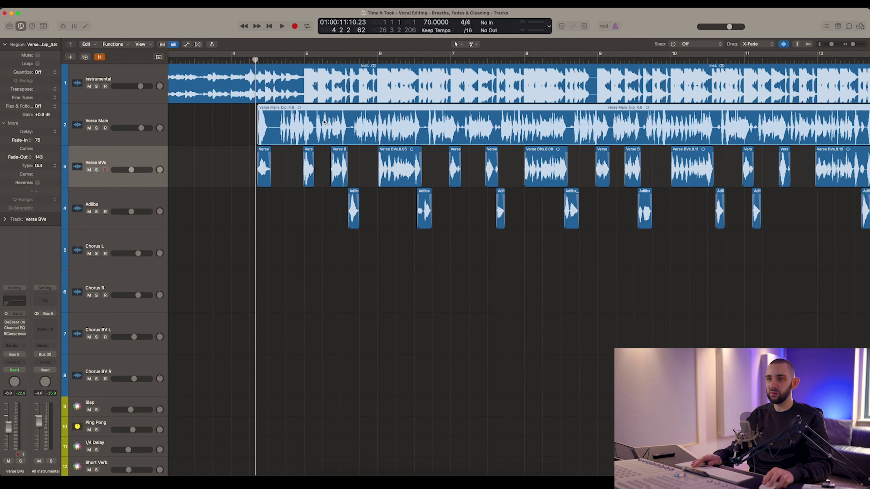
{"action": "scroll", "coordinate": [323, 121], "scroll_direction": "up", "scroll_amount": 8}
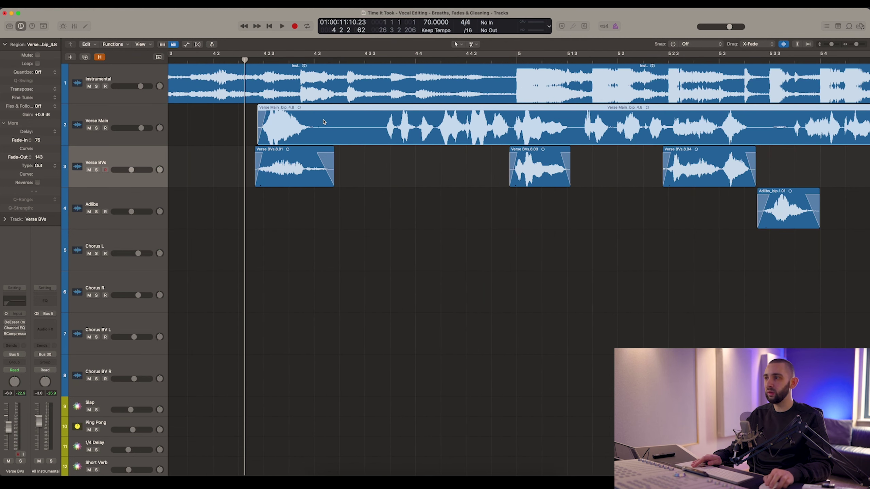
{"action": "scroll", "coordinate": [323, 122], "scroll_direction": "up", "scroll_amount": 4}
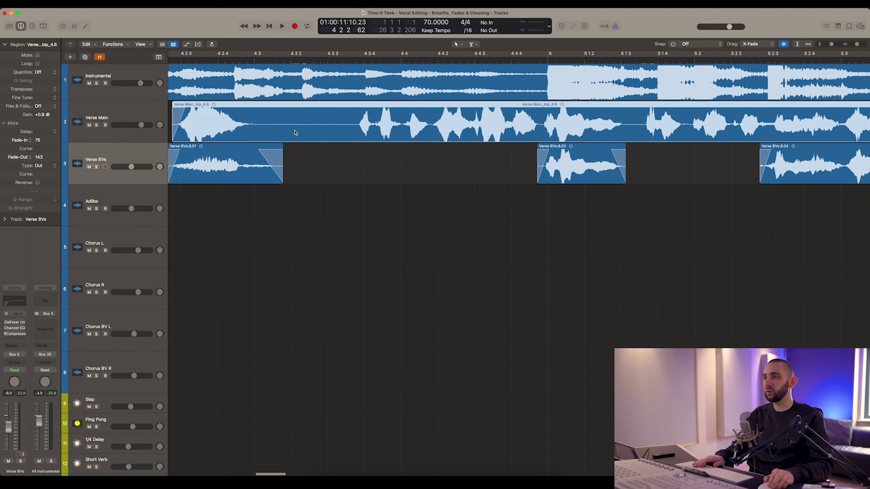
{"action": "scroll", "coordinate": [324, 127], "scroll_direction": "right", "scroll_amount": 6}
{"action": "left_click", "coordinate": [247, 62]}
{"action": "left_click", "coordinate": [122, 112]}
{"action": "left_click", "coordinate": [234, 180]}
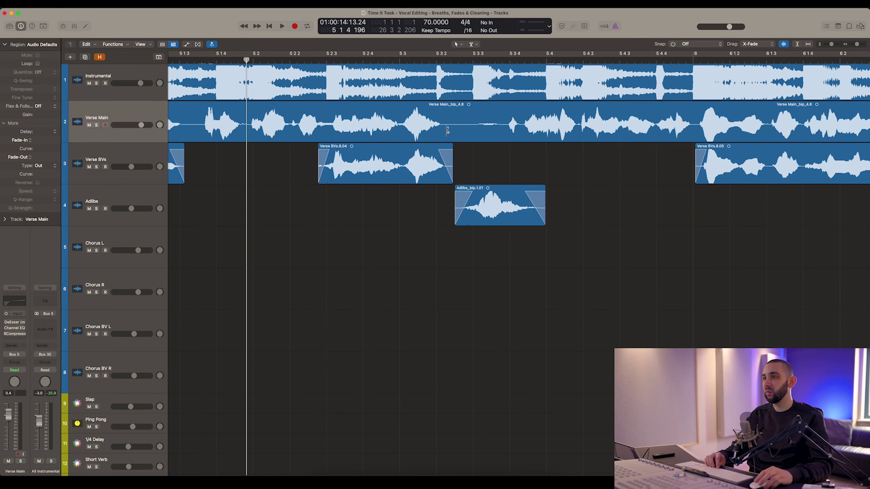
{"action": "key", "text": "super+Right"}
{"action": "left_click", "coordinate": [611, 132]}
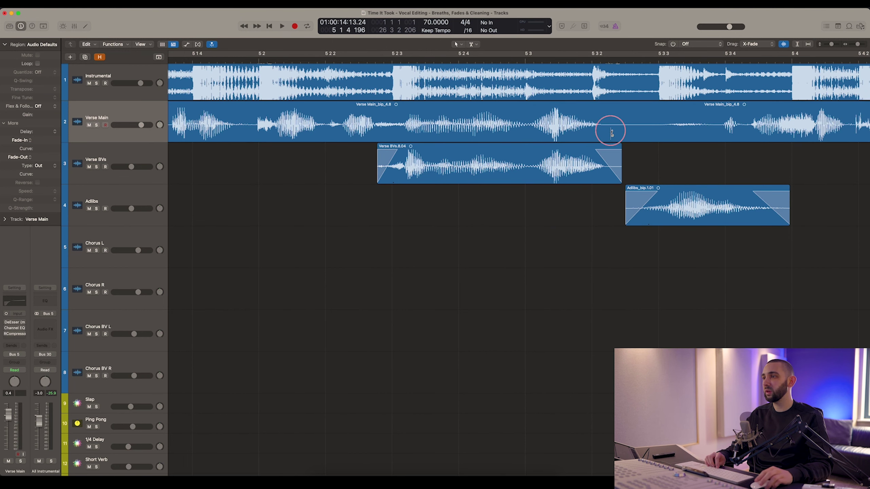
Split the Verse Main region around the breaths in bar 6 beat 3 and bar 7 beat 1
{"action": "scroll", "coordinate": [501, 138], "scroll_direction": "right", "scroll_amount": 10}
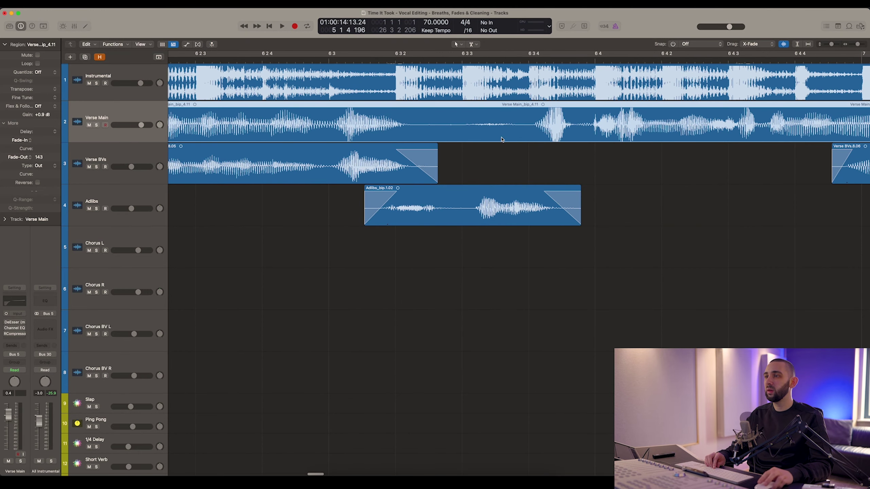
{"action": "left_click", "coordinate": [432, 132]}
{"action": "left_click", "coordinate": [526, 134]}
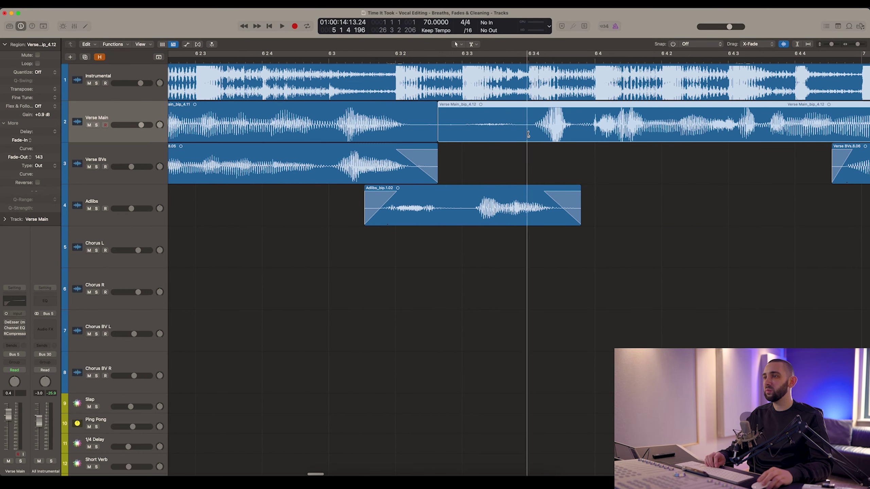
{"action": "scroll", "coordinate": [342, 137], "scroll_direction": "right", "scroll_amount": 5}
{"action": "left_click", "coordinate": [334, 132]}
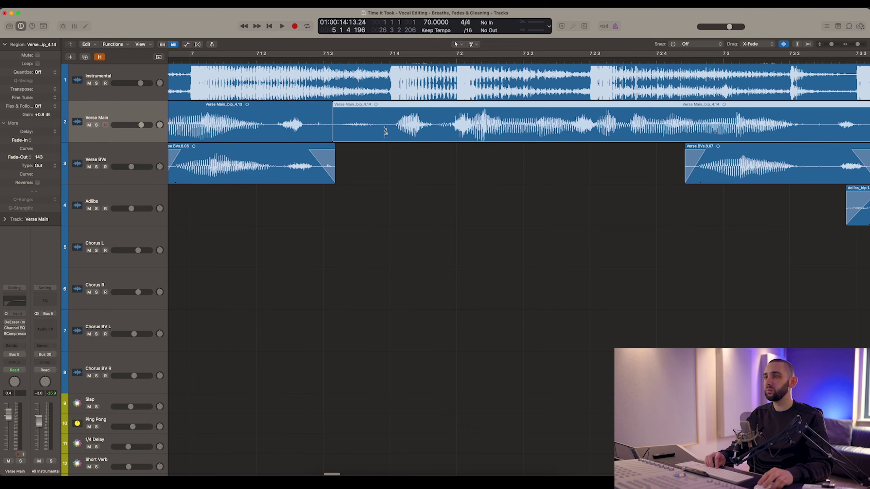
Split the Verse Main region around the breaths in bar 7 beat 3 and bar 8 beat 3
{"action": "scroll", "coordinate": [328, 131], "scroll_direction": "right", "scroll_amount": 5}
{"action": "left_click", "coordinate": [372, 131]}
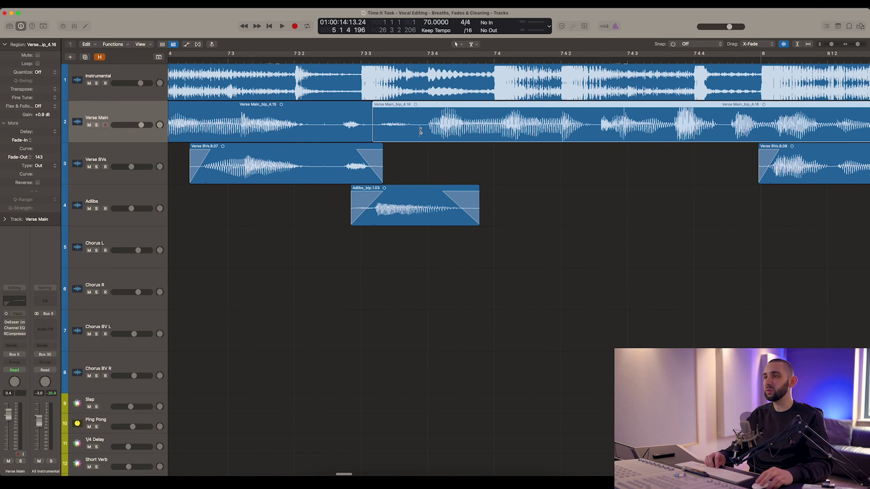
{"action": "left_click", "coordinate": [425, 131], "text": "super"}
{"action": "left_click", "coordinate": [394, 132]}
{"action": "scroll", "coordinate": [356, 130], "scroll_direction": "right", "scroll_amount": 10}
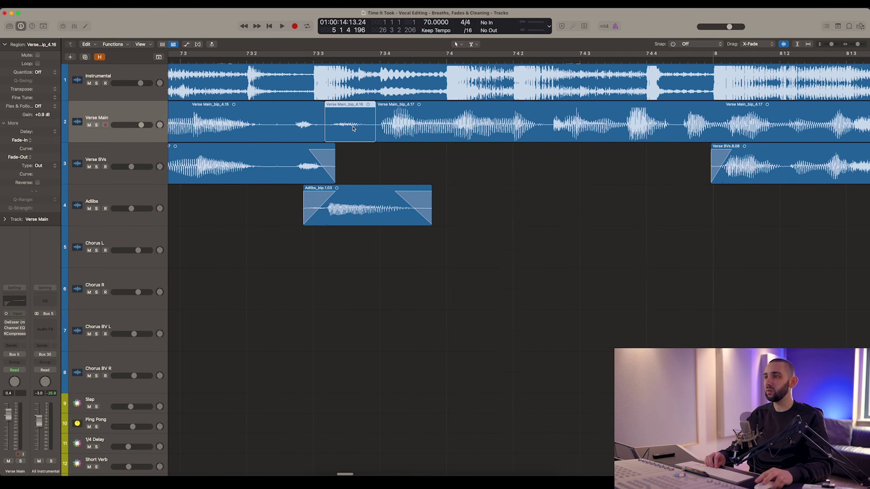
{"action": "scroll", "coordinate": [355, 128], "scroll_direction": "right", "scroll_amount": 10}
{"action": "left_click", "coordinate": [475, 132]}
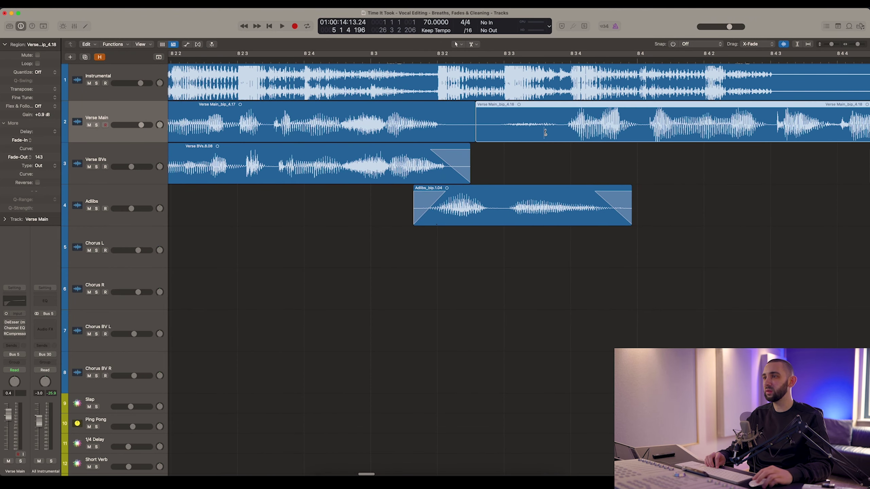
{"action": "left_click", "coordinate": [560, 132], "text": "super"}
{"action": "scroll", "coordinate": [560, 131], "scroll_direction": "right", "scroll_amount": 15}
Isolate the Verse Main breaths in bar 9 beat 1 and bar 9 beat 3 as separate regions
{"action": "mouse_move", "coordinate": [539, 130]}
{"action": "left_mouse_down"}
{"action": "mouse_move", "coordinate": [598, 135]}
{"action": "mouse_move", "coordinate": [579, 130]}
{"action": "mouse_move", "coordinate": [591, 132]}
{"action": "left_mouse_up"}
{"action": "left_click", "coordinate": [583, 134]}
{"action": "key", "text": "super+z"}
{"action": "key", "text": "super+Left"}
{"action": "left_click", "coordinate": [578, 132]}
{"action": "scroll", "coordinate": [576, 132], "scroll_direction": "right", "scroll_amount": 10}
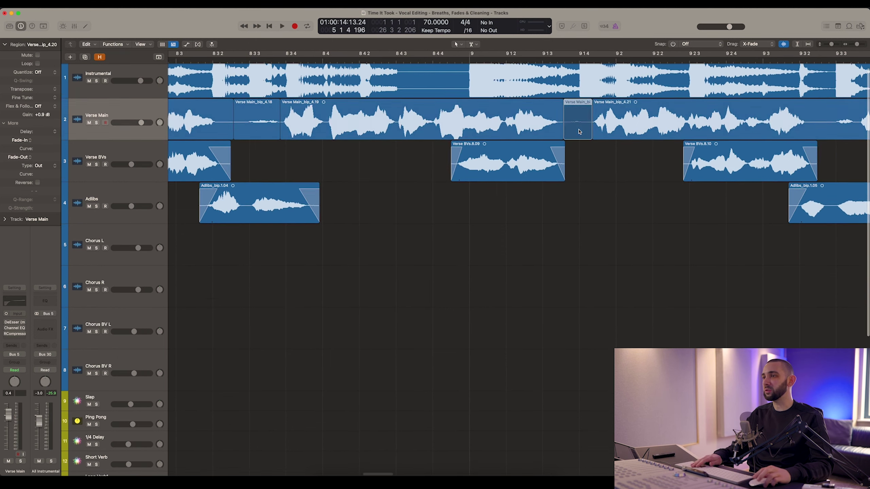
{"action": "key", "text": "super+Right"}
{"action": "scroll", "coordinate": [566, 133], "scroll_direction": "right", "scroll_amount": 3}
{"action": "left_click_drag", "start_coordinate": [677, 125], "coordinate": [750, 128]}
{"action": "left_click", "coordinate": [734, 130]}
{"action": "scroll", "coordinate": [671, 131], "scroll_direction": "right", "scroll_amount": 18}
{"action": "scroll", "coordinate": [622, 130], "scroll_direction": "right", "scroll_amount": 18}
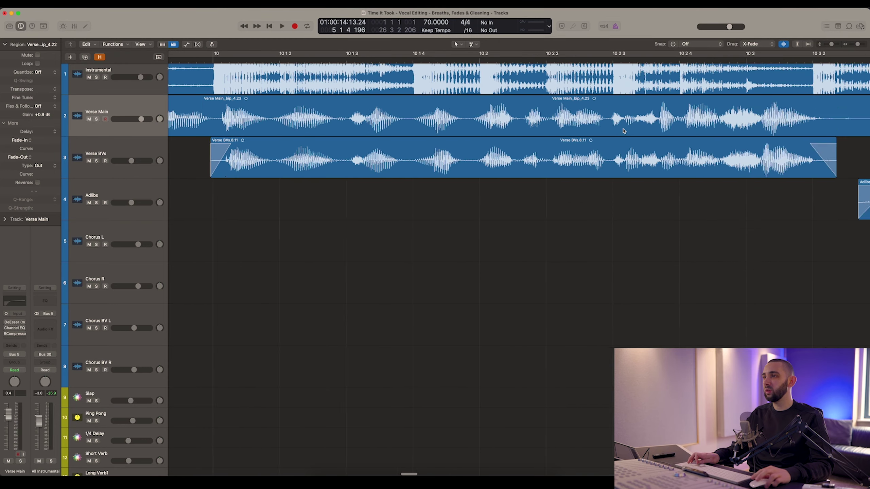
Isolate the Verse Main breaths in bar 10 beat 3 and bar 11 beat 1 as separate regions
{"action": "left_click_drag", "start_coordinate": [524, 128], "coordinate": [669, 125]}
{"action": "left_click", "coordinate": [598, 130]}
{"action": "scroll", "coordinate": [582, 128], "scroll_direction": "right", "scroll_amount": 15}
{"action": "left_click", "coordinate": [664, 126]}
{"action": "scroll", "coordinate": [548, 126], "scroll_direction": "right", "scroll_amount": 20}
{"action": "scroll", "coordinate": [429, 125], "scroll_direction": "right", "scroll_amount": 15}
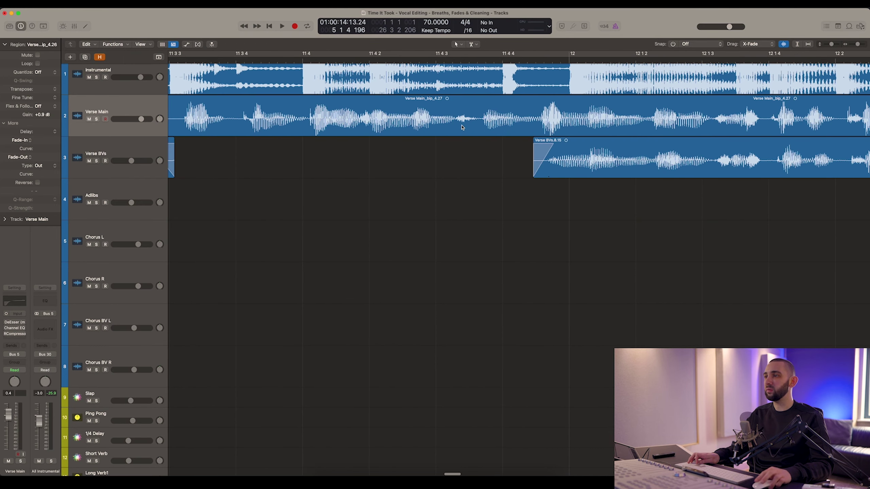
Cut the gap between the phrases from bar 12 beat 4 into bar 13 on Verse Main into its own region
{"action": "scroll", "coordinate": [480, 127], "scroll_direction": "right", "scroll_amount": 15}
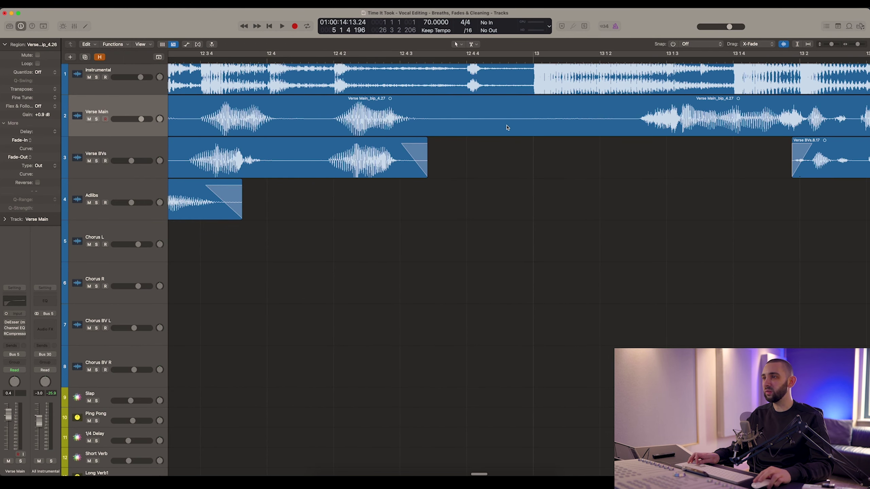
{"action": "left_click_drag", "start_coordinate": [439, 123], "coordinate": [627, 126]}
{"action": "left_click", "coordinate": [602, 127]}
Select all the isolated breath and gap regions on Verse Main together, and turn off the waveform zoom
{"action": "scroll", "coordinate": [602, 127], "scroll_direction": "down", "scroll_amount": 15}
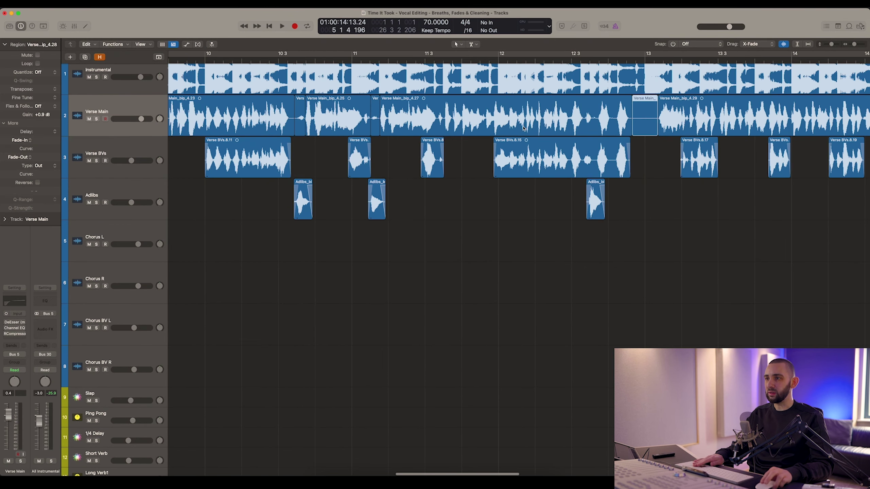
{"action": "left_click_drag", "start_coordinate": [256, 109], "coordinate": [618, 119]}
{"action": "scroll", "coordinate": [618, 120], "scroll_direction": "up", "scroll_amount": 4}
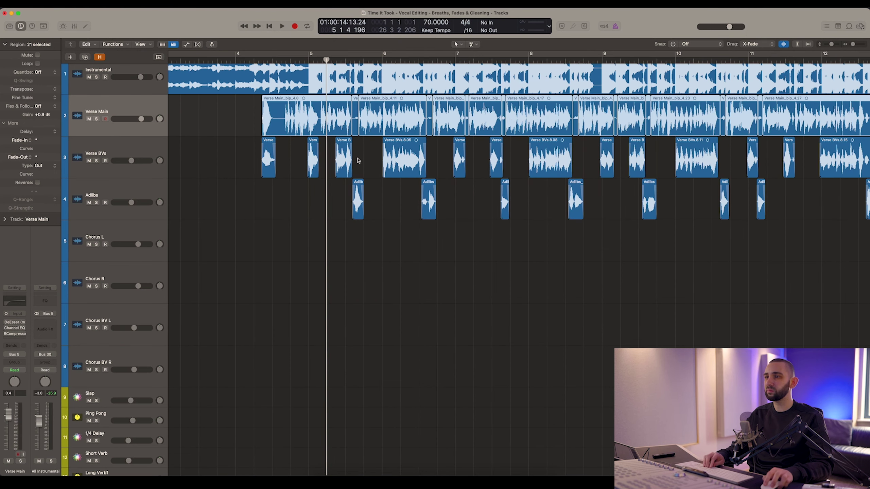
{"action": "left_click", "coordinate": [358, 160]}
{"action": "left_click", "coordinate": [355, 118]}
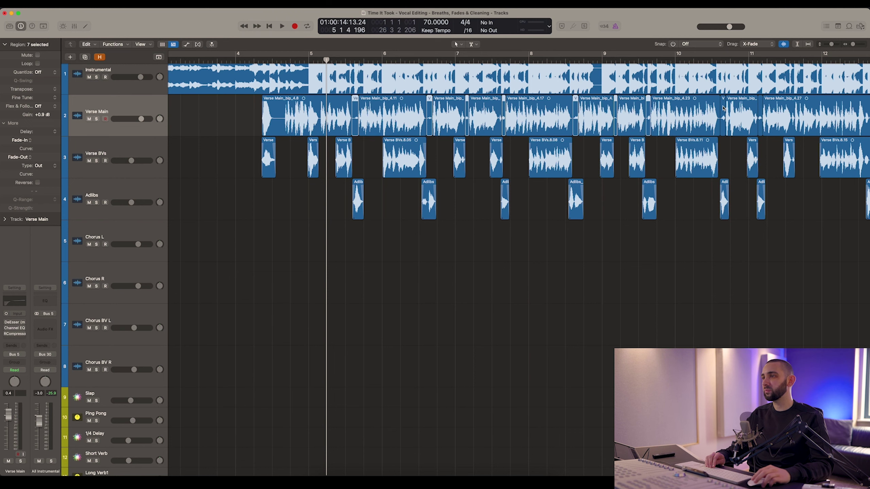
{"action": "scroll", "coordinate": [777, 99], "scroll_direction": "right", "scroll_amount": 5}
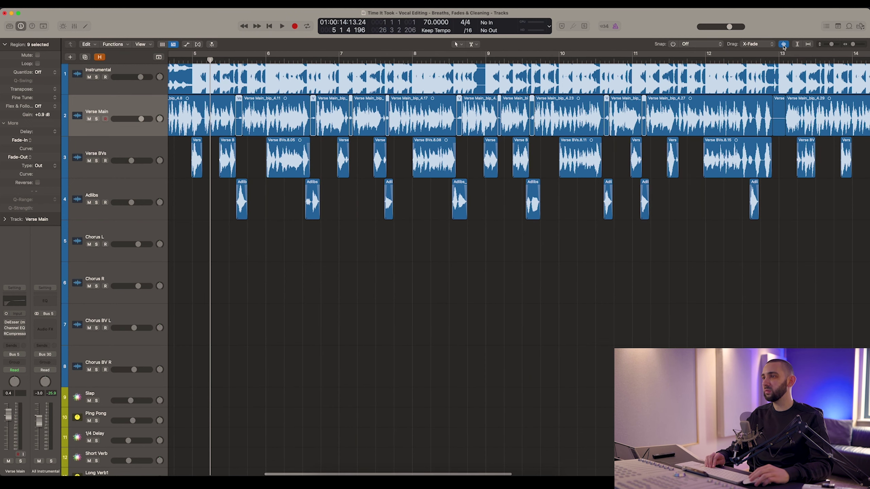
{"action": "left_click", "coordinate": [784, 44]}
{"action": "scroll", "coordinate": [776, 111], "scroll_direction": "left", "scroll_amount": 4}
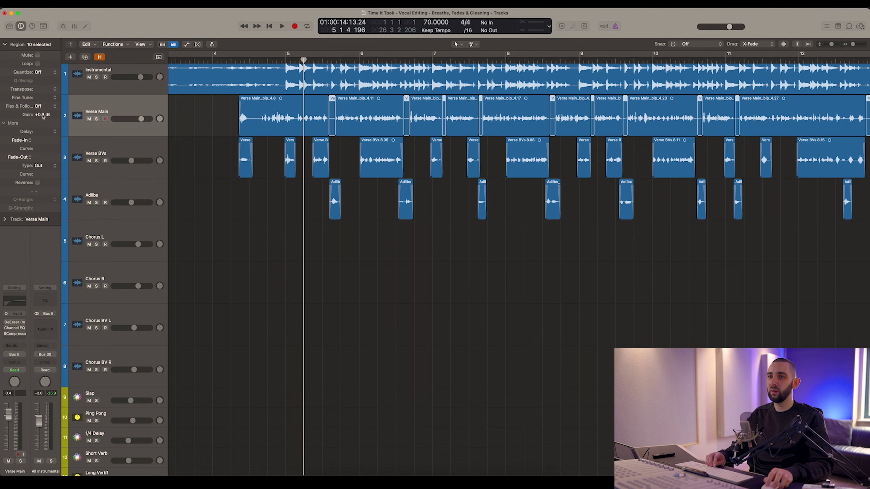
Lower the gain of the selected Verse Main breath regions to -5.7 dB
{"action": "left_click_drag", "start_coordinate": [42, 115], "coordinate": [46, 204]}
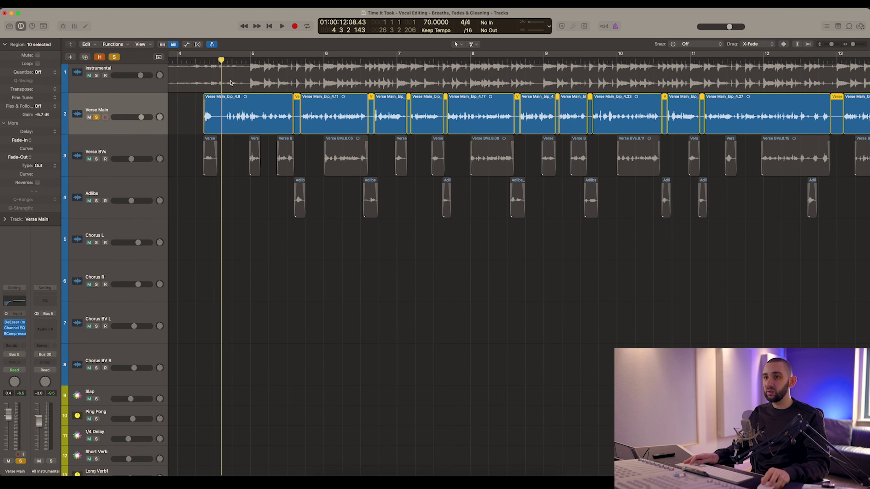
{"action": "key", "text": "super+Right"}
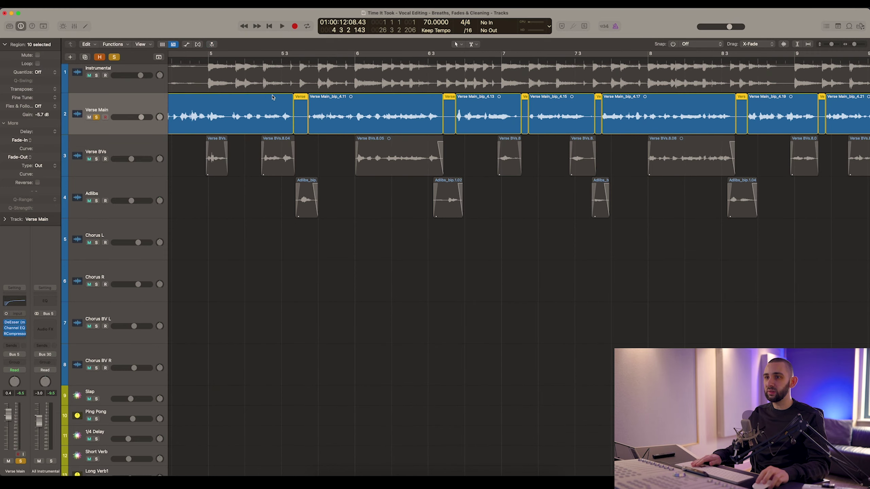
{"action": "scroll", "coordinate": [230, 64], "scroll_direction": "left", "scroll_amount": 4}
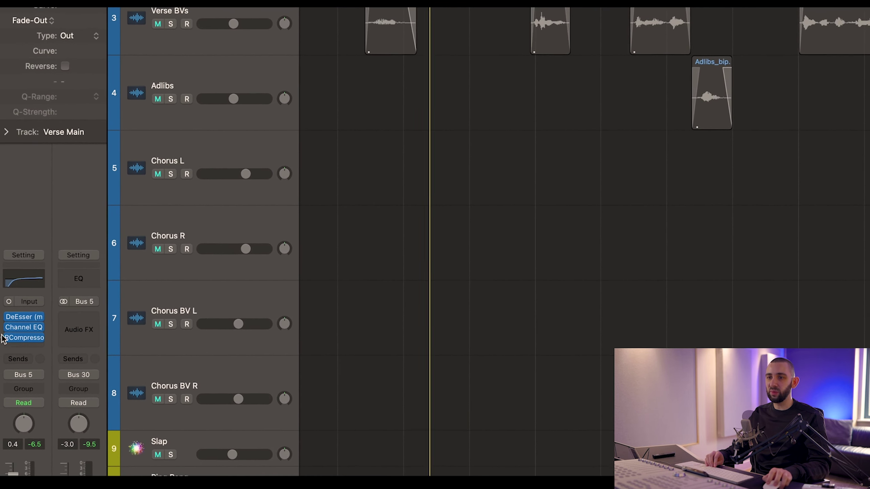
Open the RCompressor plug-in on Verse Main, play the soloed vocal to examine its gain reduction, and close the plug-in
{"action": "left_click", "coordinate": [18, 341]}
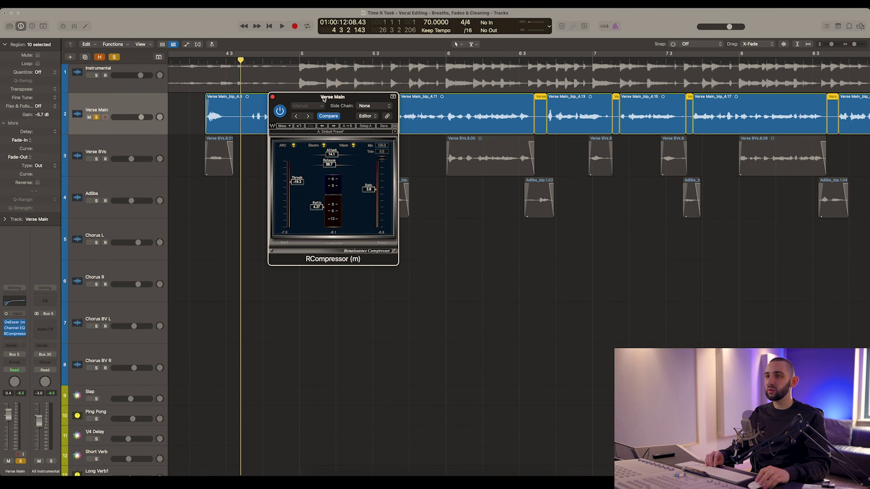
{"action": "left_click_drag", "start_coordinate": [322, 99], "coordinate": [324, 216]}
{"action": "scroll", "coordinate": [501, 105], "scroll_direction": "right", "scroll_amount": 5}
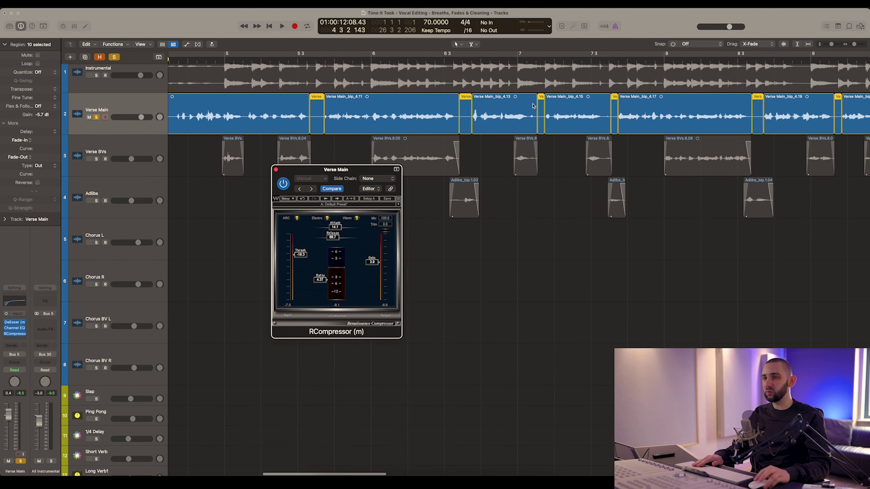
{"action": "left_click_drag", "start_coordinate": [317, 176], "coordinate": [325, 186]}
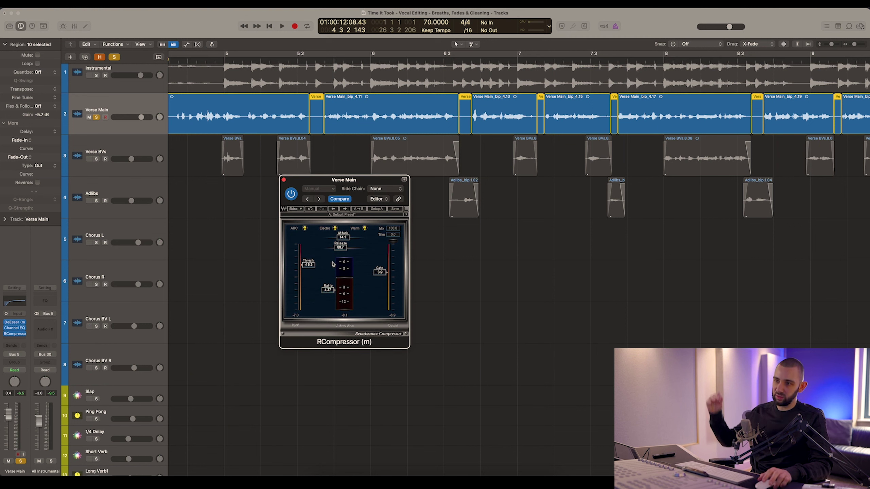
{"action": "scroll", "coordinate": [324, 111], "scroll_direction": "left", "scroll_amount": 5}
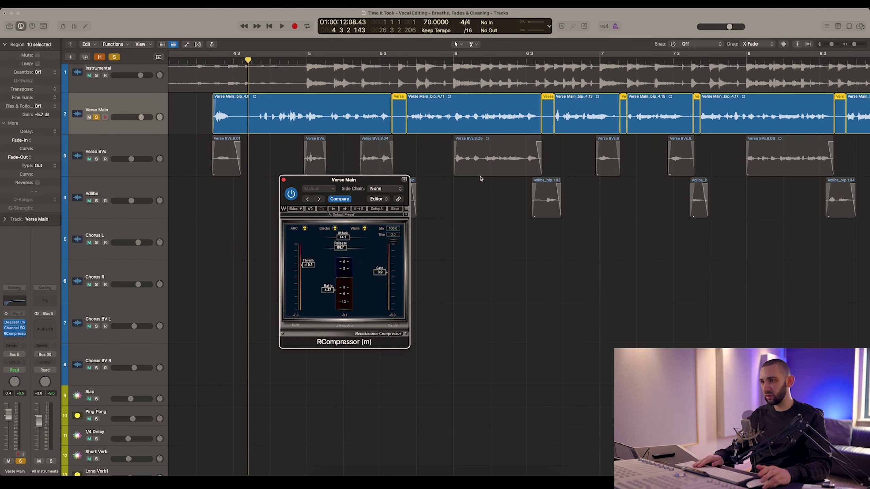
{"action": "left_click_drag", "start_coordinate": [375, 180], "coordinate": [338, 199]}
{"action": "key", "text": "space"}
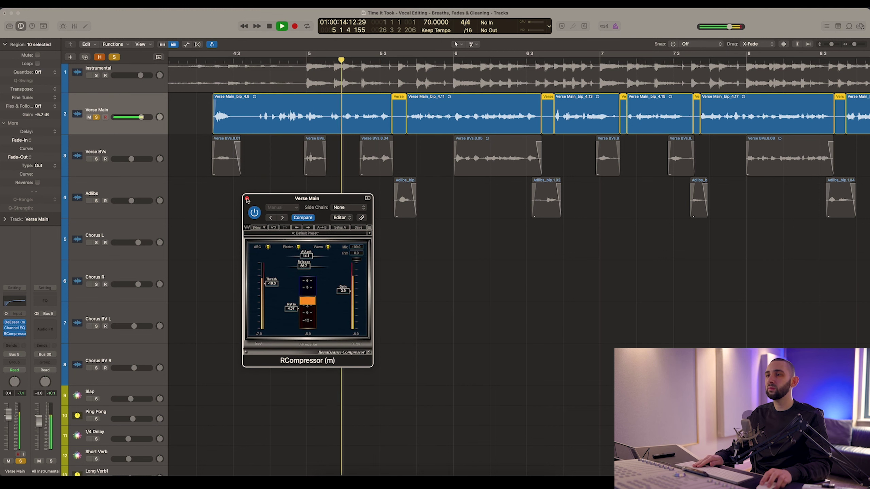
{"action": "left_click", "coordinate": [247, 199]}
Adjust the gain of the selected breath regions to -7.8 dB while listening to Verse Main from bars 5 to 8
{"action": "scroll", "coordinate": [382, 132], "scroll_direction": "right", "scroll_amount": 2}
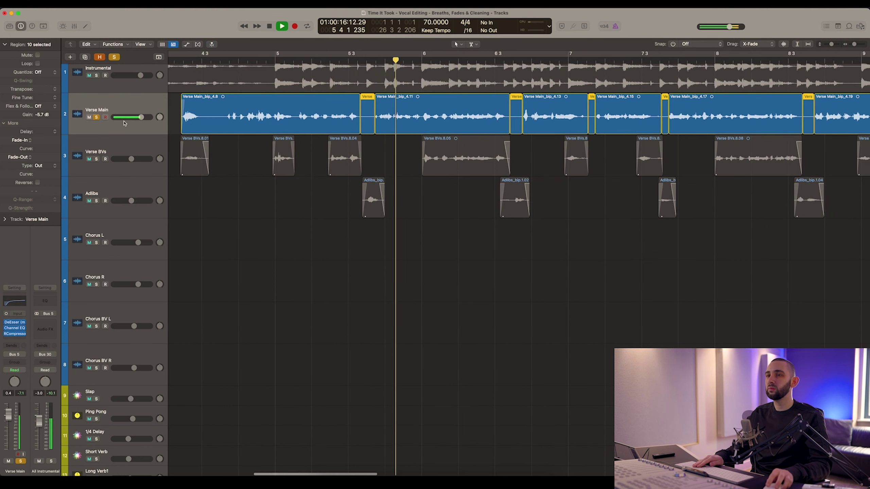
{"action": "left_click_drag", "start_coordinate": [46, 116], "coordinate": [47, 115]}
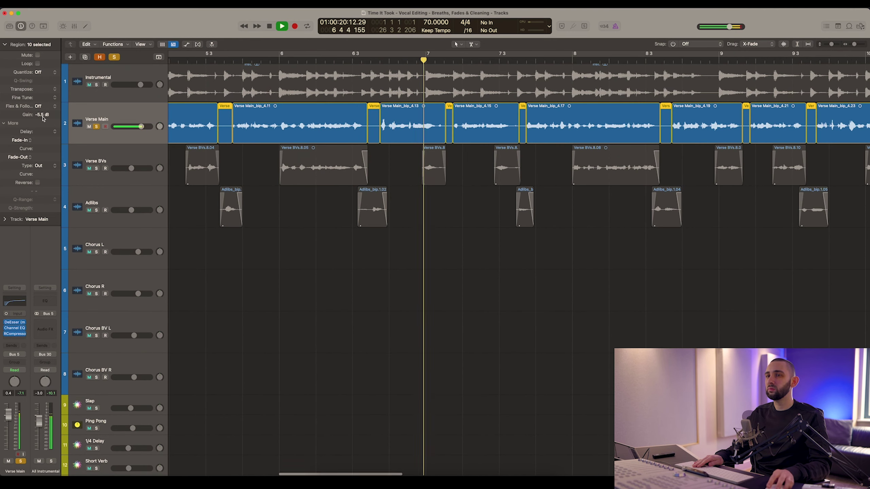
{"action": "left_click_drag", "start_coordinate": [44, 115], "coordinate": [44, 123]}
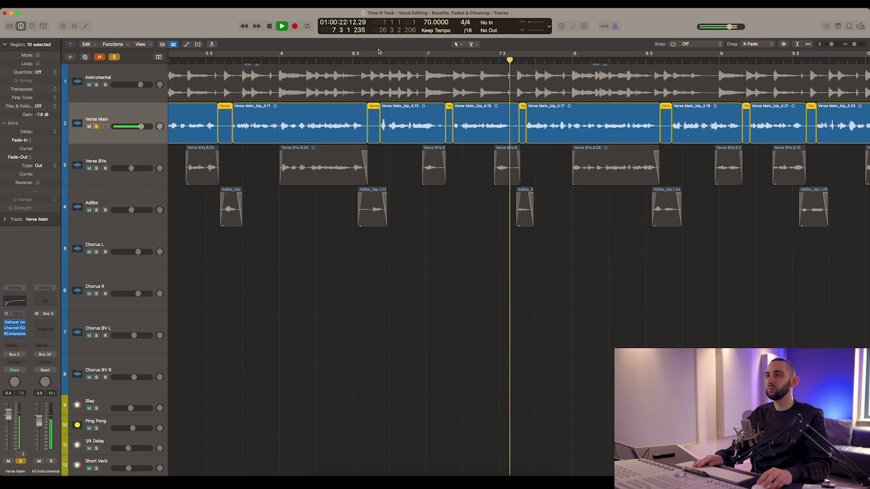
{"action": "left_click", "coordinate": [398, 58]}
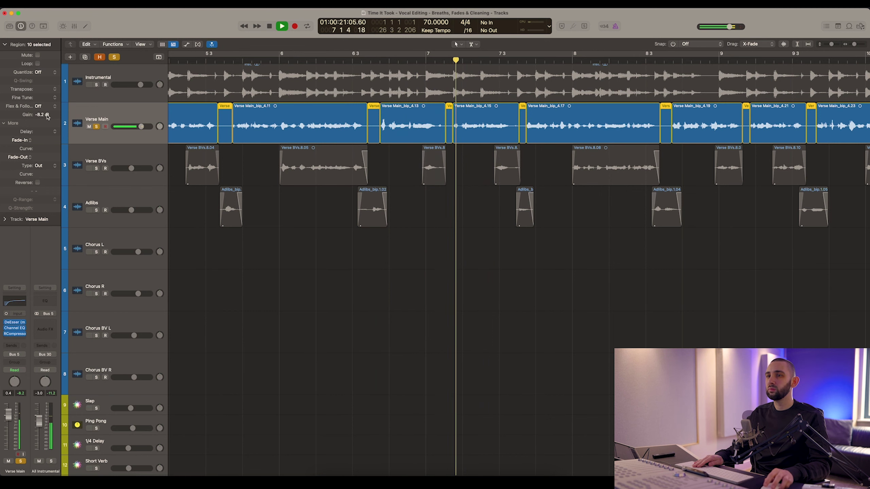
{"action": "left_click_drag", "start_coordinate": [45, 113], "coordinate": [47, 114]}
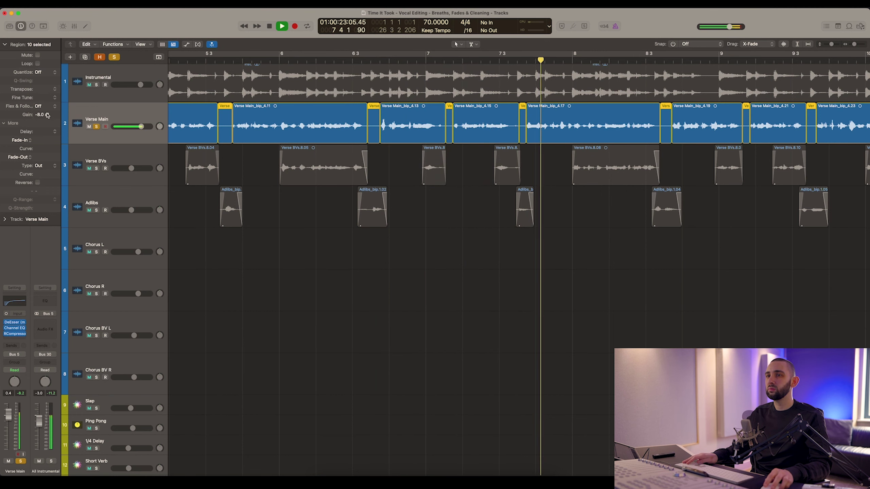
{"action": "scroll", "coordinate": [501, 103], "scroll_direction": "right", "scroll_amount": 5}
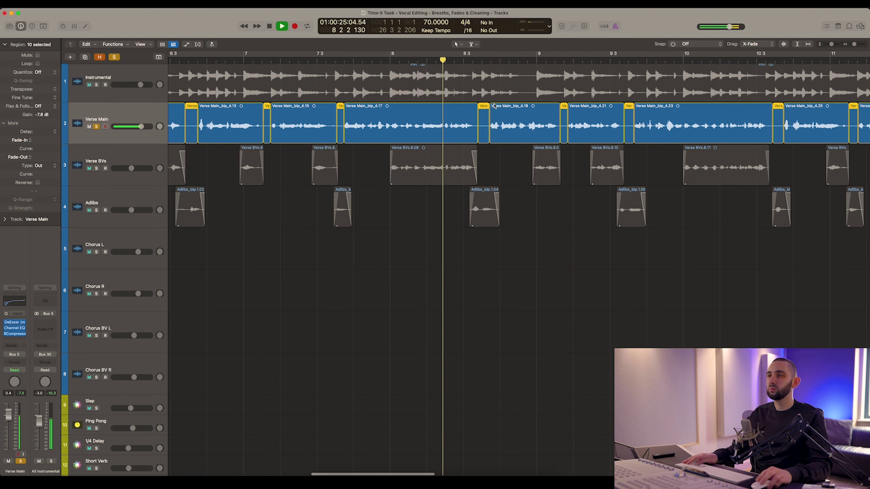
{"action": "key", "text": "space"}
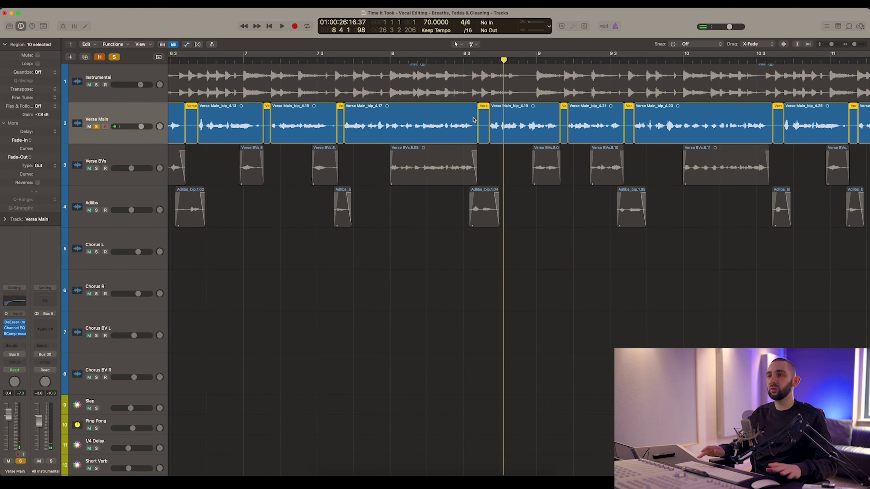
Remove the gain reduction from the selected breath regions and listen to Verse Main again from bar 6 for comparison
{"action": "scroll", "coordinate": [473, 119], "scroll_direction": "left", "scroll_amount": 3}
{"action": "scroll", "coordinate": [473, 120], "scroll_direction": "left", "scroll_amount": 2}
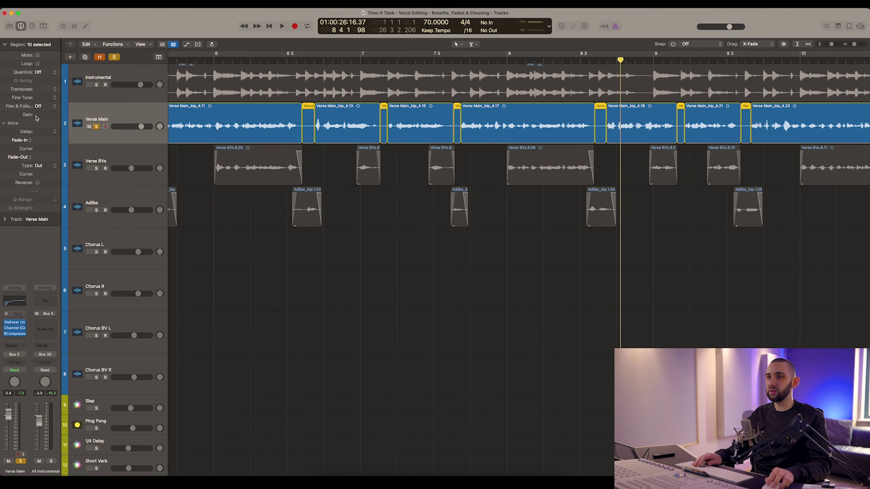
{"action": "scroll", "coordinate": [454, 111], "scroll_direction": "right", "scroll_amount": 4}
{"action": "scroll", "coordinate": [454, 112], "scroll_direction": "left", "scroll_amount": 4}
{"action": "left_click", "coordinate": [281, 61]}
{"action": "key", "text": "space"}
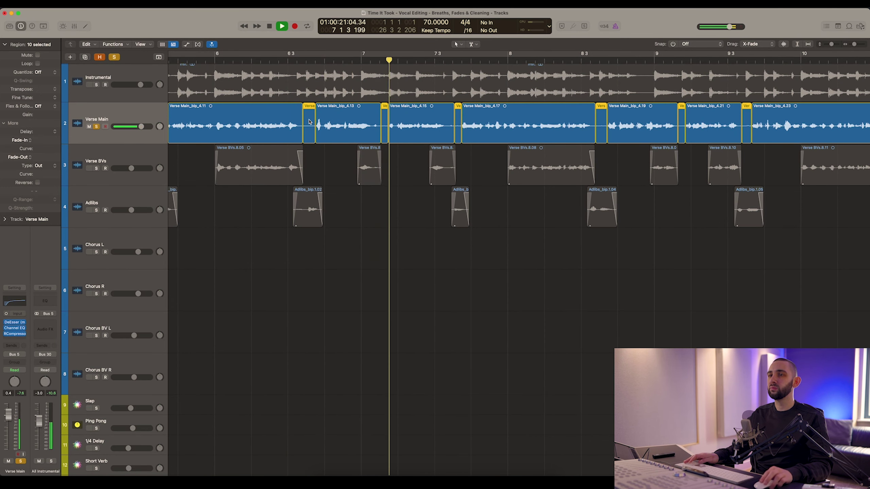
{"action": "scroll", "coordinate": [301, 121], "scroll_direction": "right", "scroll_amount": 4}
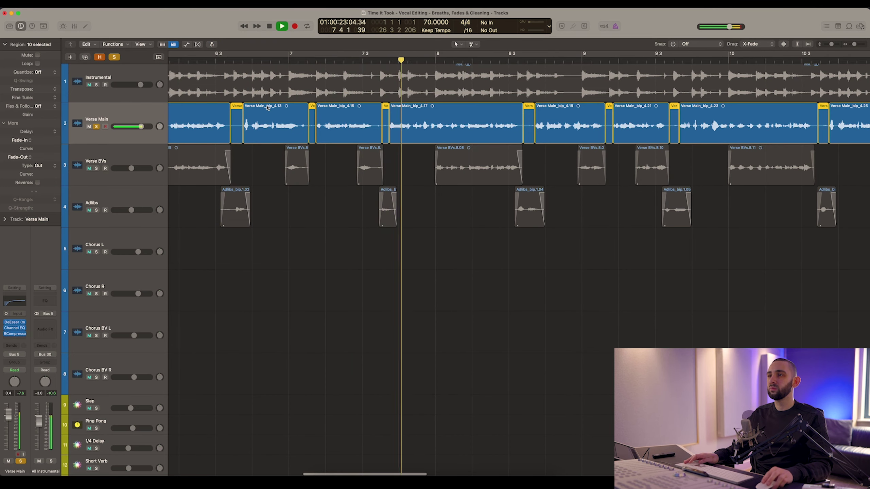
{"action": "scroll", "coordinate": [267, 107], "scroll_direction": "right", "scroll_amount": 5}
{"action": "scroll", "coordinate": [360, 71], "scroll_direction": "right", "scroll_amount": 2}
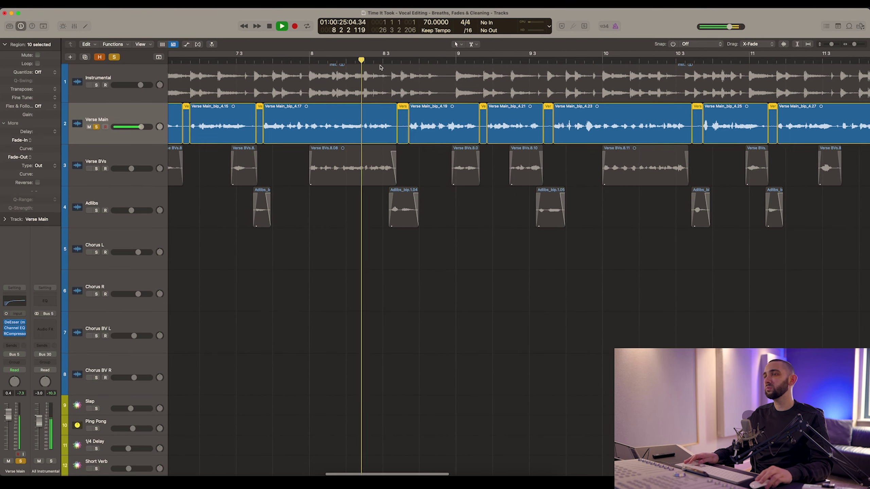
{"action": "key", "text": "space"}
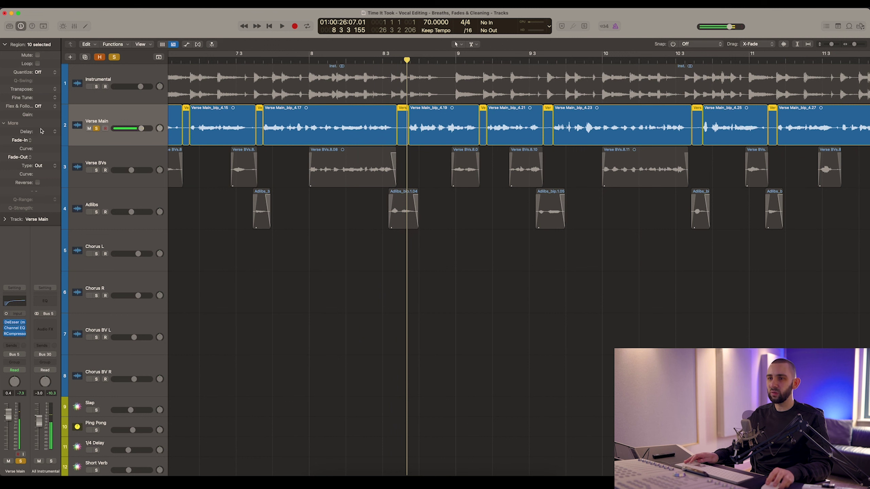
Set the gain of the selected breath regions to -5.9 dB and play back Verse Main around bar 7
{"action": "left_click_drag", "start_coordinate": [47, 114], "coordinate": [46, 176]}
{"action": "key", "text": "space"}
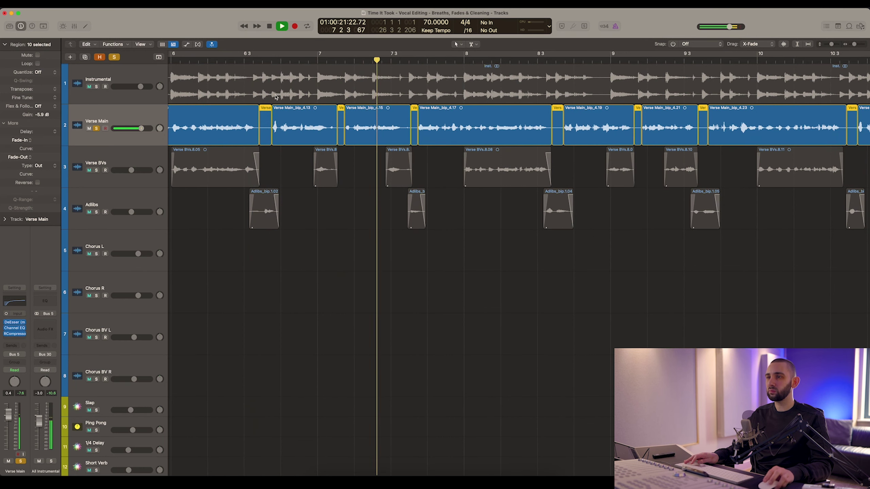
{"action": "key", "text": "space"}
Keep the drag mode on X-Fade and extend the edges of the ten selected Verse Main breath regions to create short crossfades
{"action": "key", "text": "super+Right"}
{"action": "key", "text": "super+Right"}
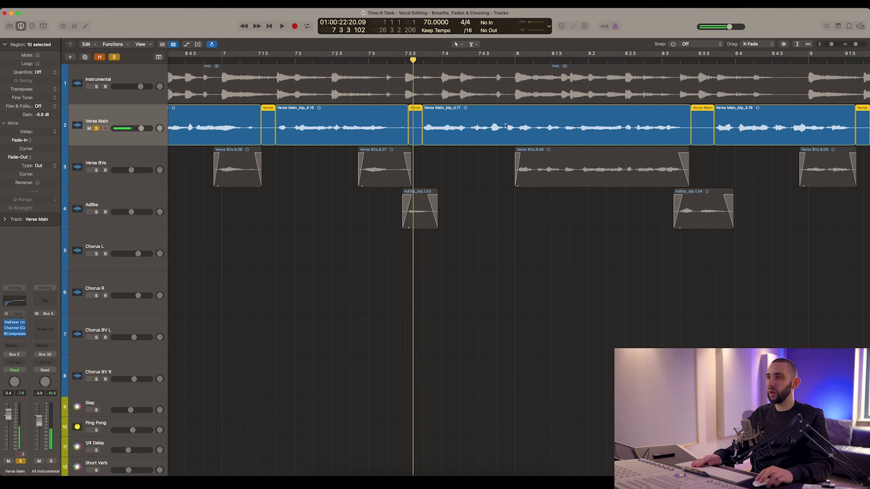
{"action": "key", "text": "super+Right"}
{"action": "key", "text": "super+Right"}
{"action": "key", "text": "super+Right"}
{"action": "key", "text": "super+Right"}
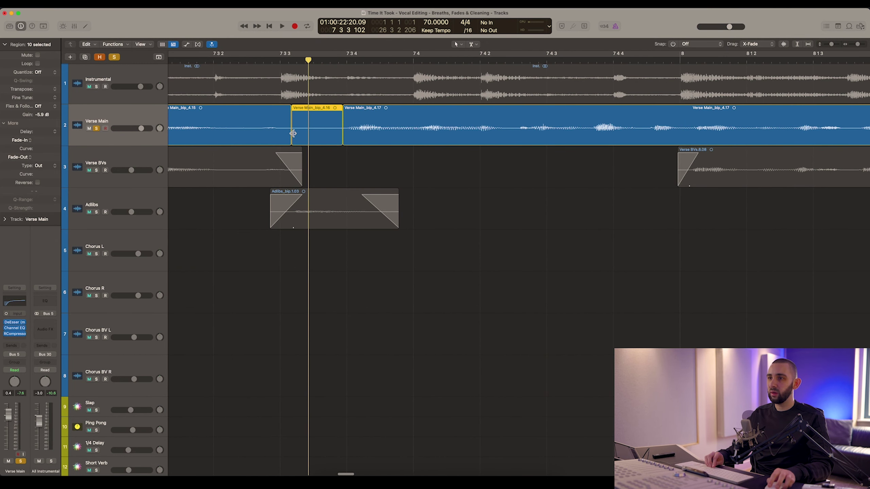
{"action": "scroll", "coordinate": [296, 126], "scroll_direction": "left", "scroll_amount": 15}
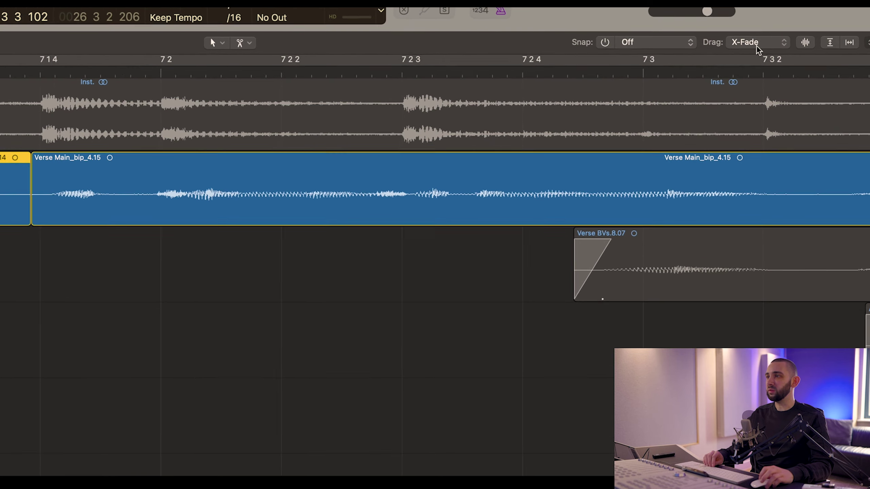
{"action": "left_click", "coordinate": [759, 50]}
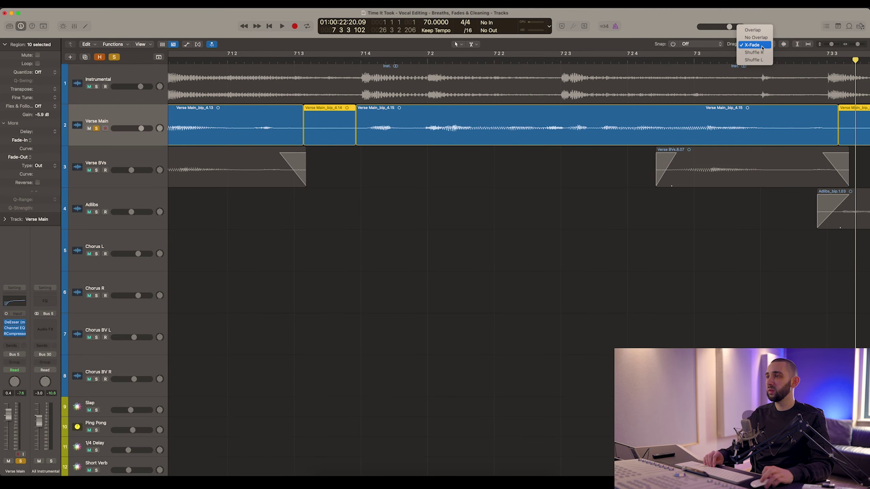
{"action": "left_click", "coordinate": [761, 46]}
{"action": "left_click_drag", "start_coordinate": [305, 136], "coordinate": [354, 139]}
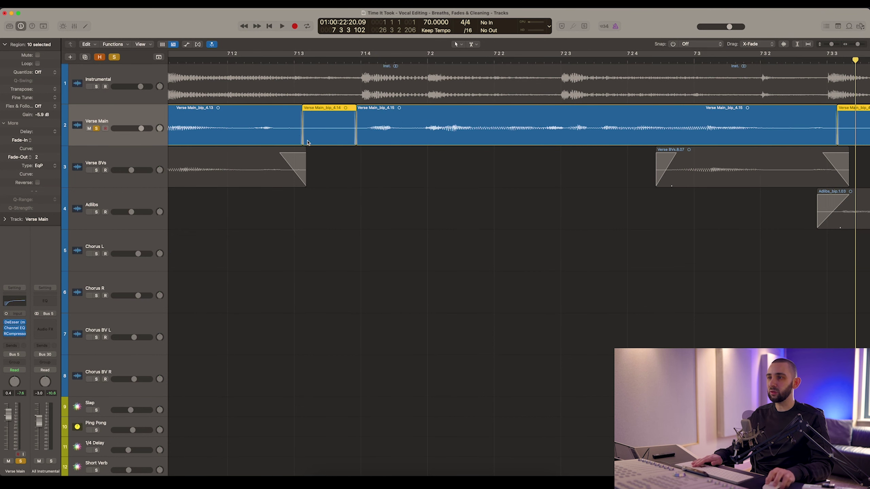
Extend the start of the selected breath regions slightly earlier to widen their leading crossfades, working on the breath near bar 7 beat 3
{"action": "key", "text": "super+Right"}
{"action": "key", "text": "super+Right"}
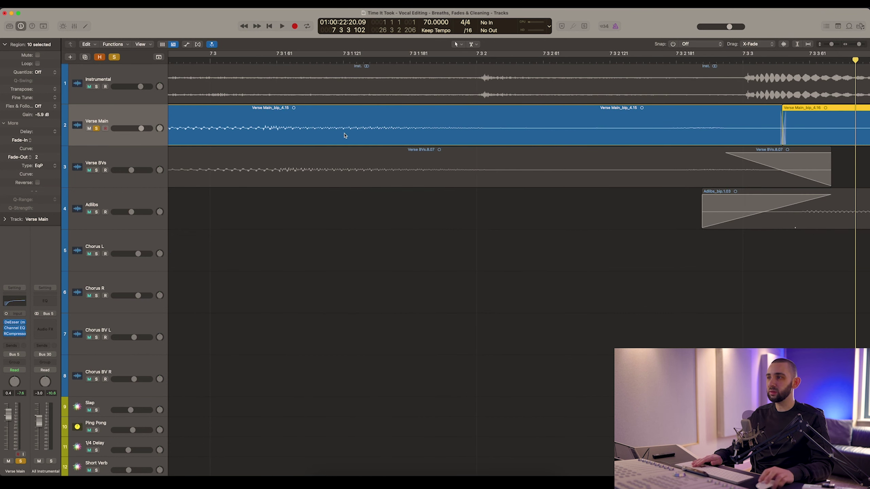
{"action": "scroll", "coordinate": [742, 133], "scroll_direction": "right", "scroll_amount": 10}
{"action": "key", "text": "super+Right"}
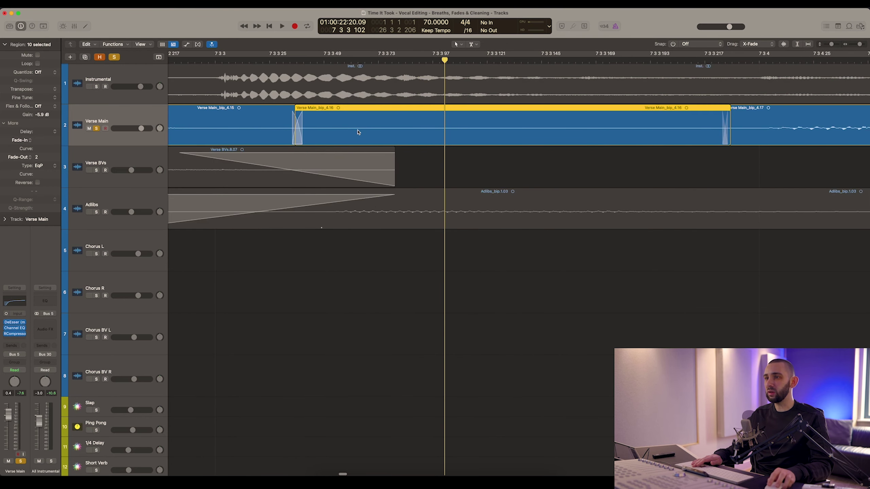
{"action": "left_click_drag", "start_coordinate": [297, 134], "coordinate": [293, 133]}
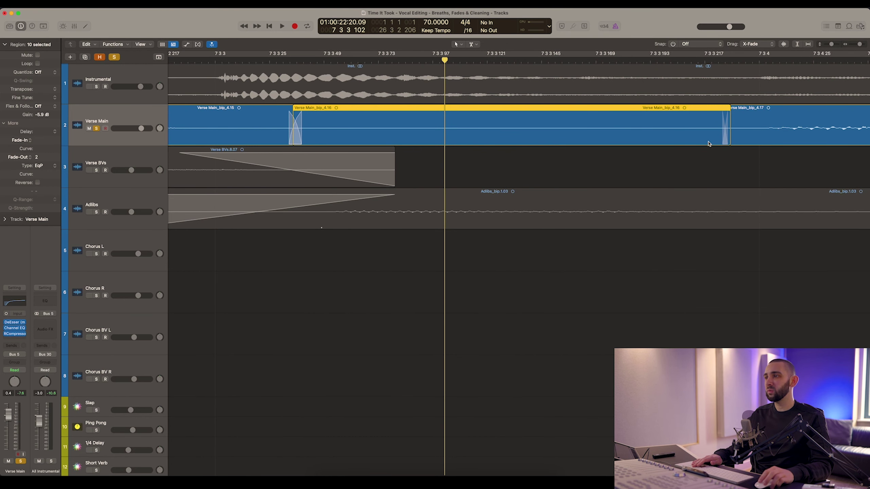
Try to lengthen the crossfades at both edges of the breath region near bar 7 beat 3, and undo both changes
{"action": "key", "text": "super+Left"}
{"action": "left_click", "coordinate": [565, 159]}
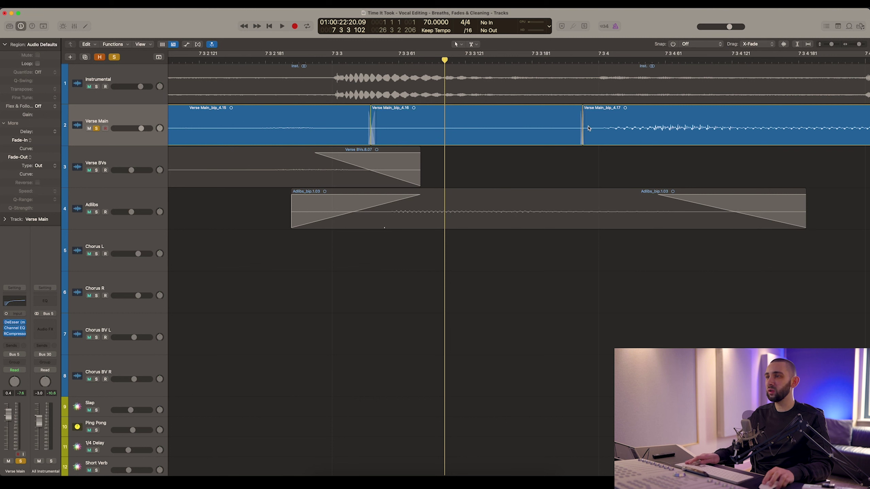
{"action": "left_click", "coordinate": [576, 129]}
{"action": "left_click_drag", "start_coordinate": [576, 127], "coordinate": [574, 127]}
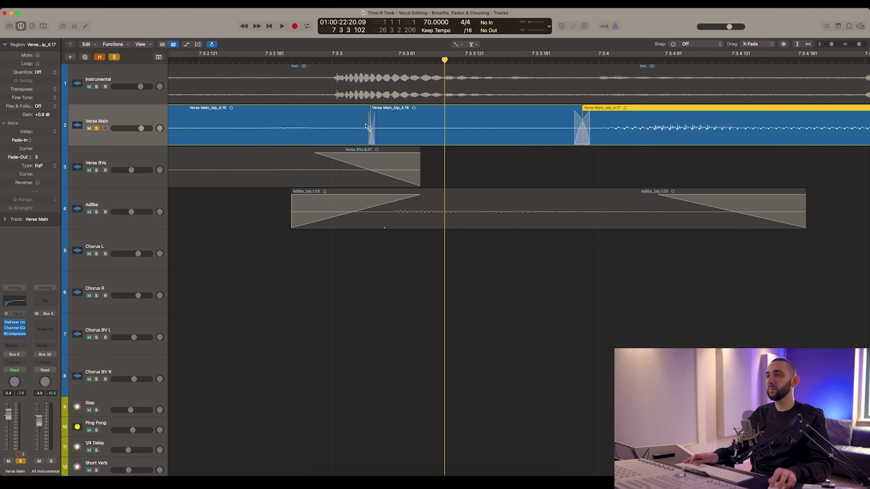
{"action": "left_click_drag", "start_coordinate": [367, 127], "coordinate": [375, 127]}
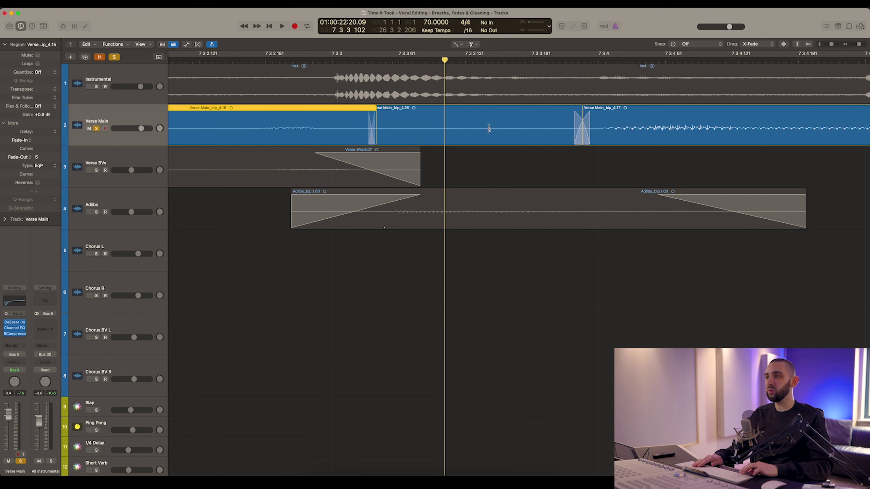
{"action": "key", "text": "super+z"}
{"action": "key", "text": "super+z"}
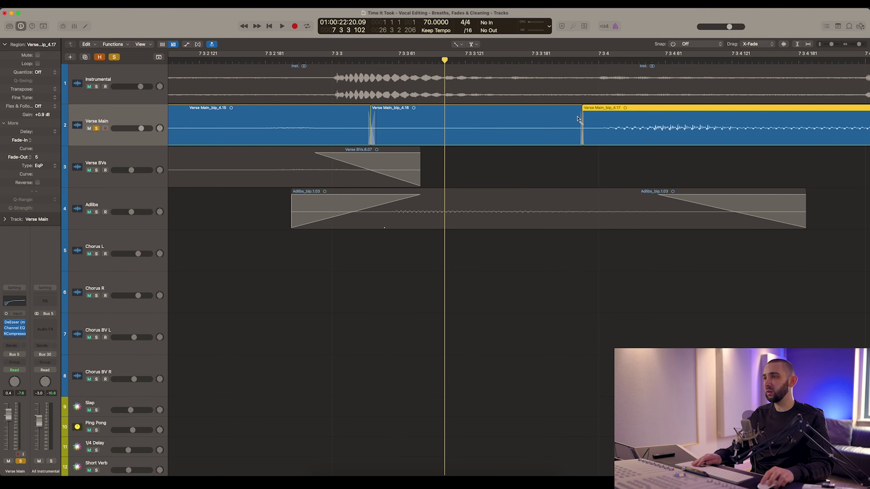
Adjust the crossfades around the breath near bar 7 beat 3, giving it a fade-out of 9 with a curve of -6
{"action": "left_click", "coordinate": [579, 120]}
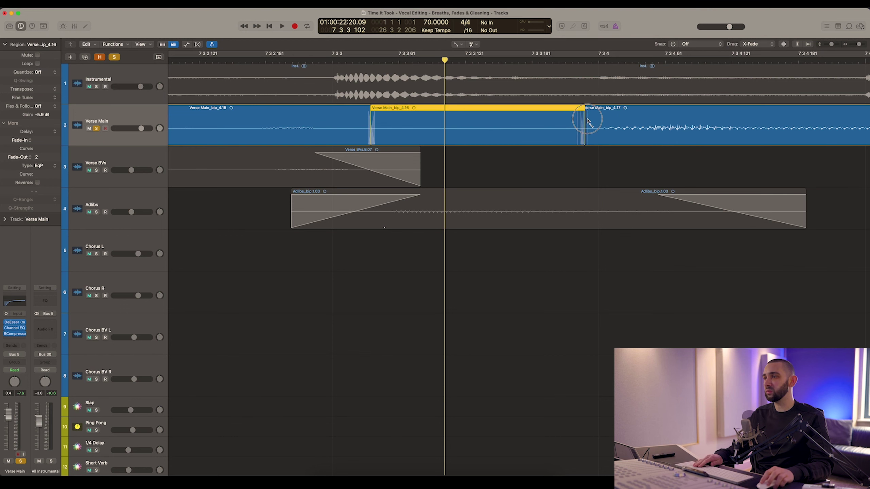
{"action": "key", "text": "super+Left"}
{"action": "key", "text": "super+Left"}
{"action": "key", "text": "super+Left"}
{"action": "left_click", "coordinate": [490, 132]}
{"action": "key", "text": "super+Left"}
{"action": "left_click", "coordinate": [397, 123]}
{"action": "left_click", "coordinate": [448, 124]}
{"action": "left_click", "coordinate": [463, 125]}
{"action": "left_click", "coordinate": [449, 125]}
{"action": "left_click", "coordinate": [467, 125]}
{"action": "left_click", "coordinate": [448, 124]}
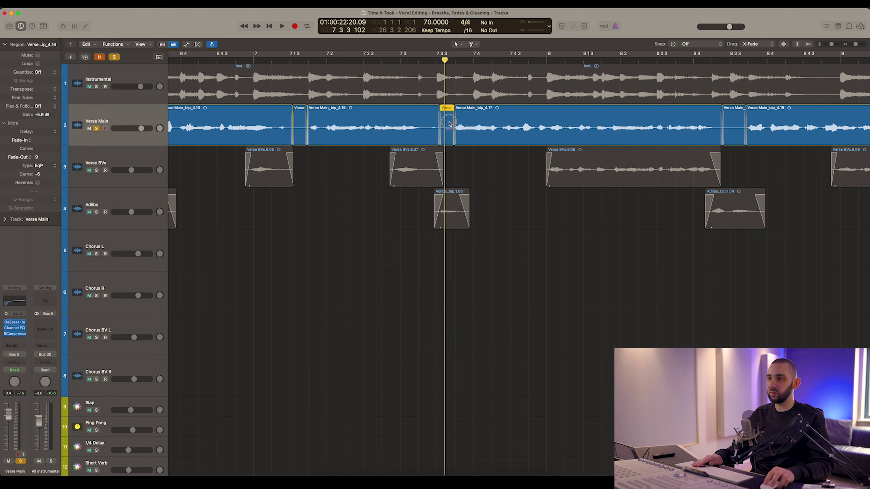
{"action": "key", "text": "super+Left"}
{"action": "key", "text": "super+Left"}
{"action": "key", "text": "super+Left"}
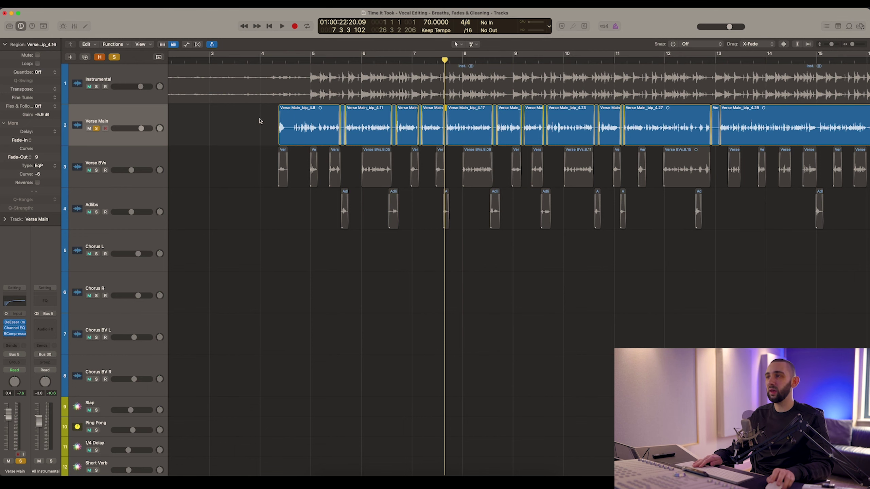
{"action": "scroll", "coordinate": [259, 121], "scroll_direction": "right", "scroll_amount": 4}
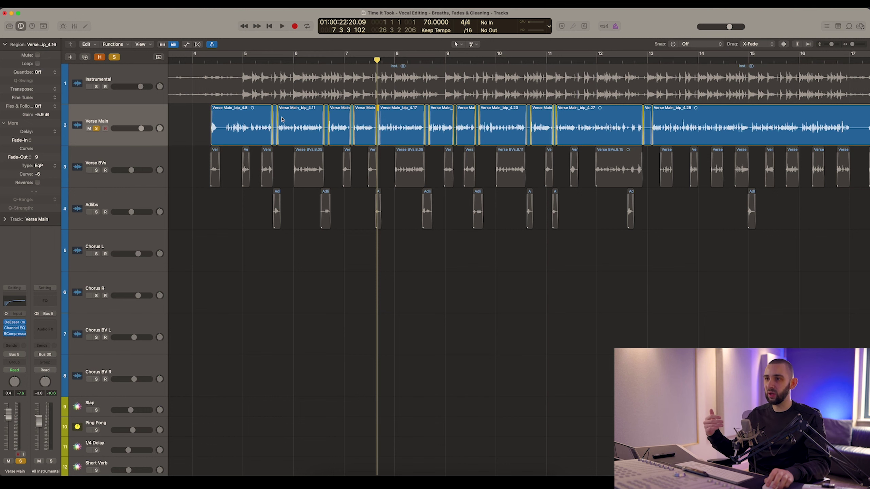
Show track automation and try to dip the Verse Main volume at the breath just after bar 7 with four automation points
{"action": "key", "text": "super+Right"}
{"action": "key", "text": "super+Right"}
{"action": "key", "text": "super+Right"}
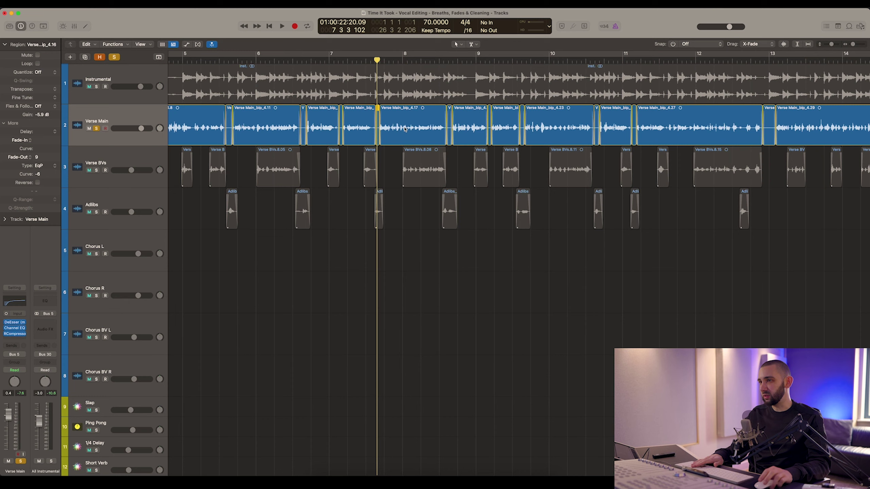
{"action": "left_click", "coordinate": [326, 158]}
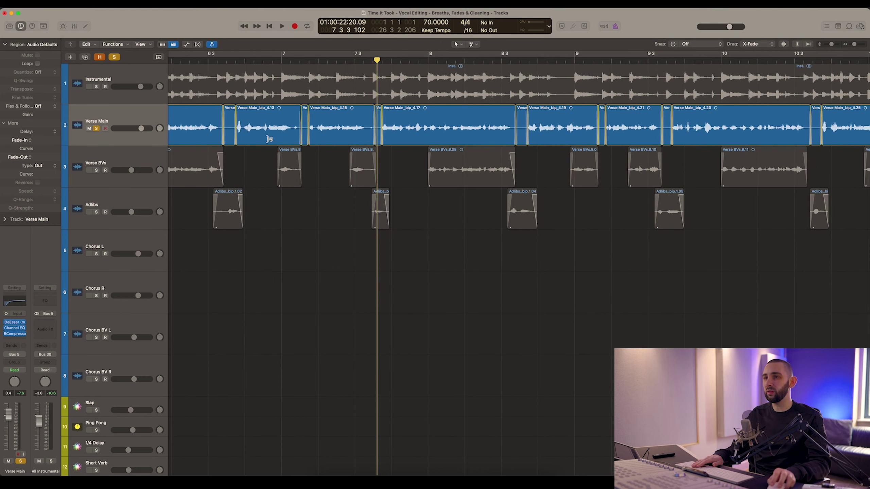
{"action": "key", "text": "a"}
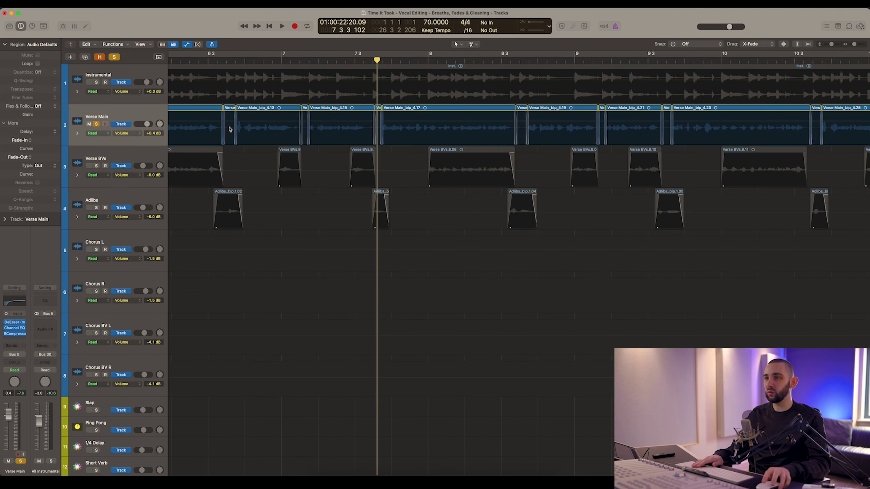
{"action": "left_click", "coordinate": [298, 121]}
{"action": "left_click", "coordinate": [294, 122]}
{"action": "left_click", "coordinate": [308, 121]}
{"action": "left_click", "coordinate": [313, 121]}
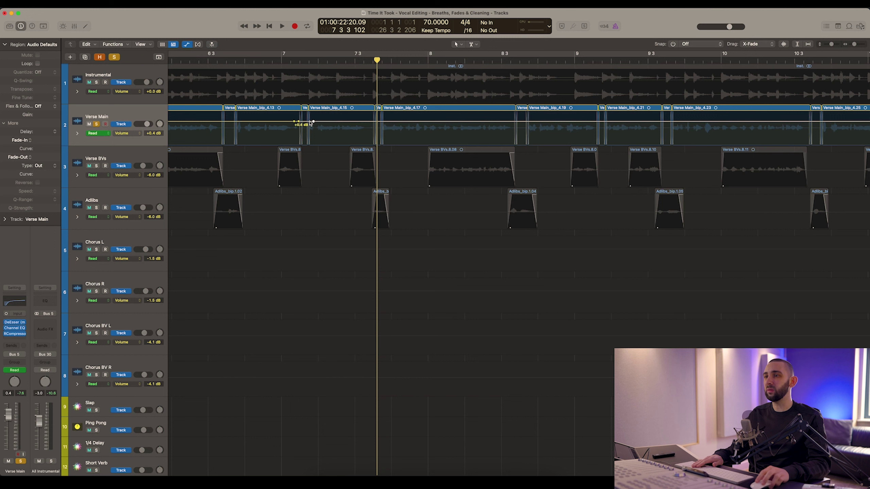
{"action": "left_click_drag", "start_coordinate": [307, 123], "coordinate": [306, 130]}
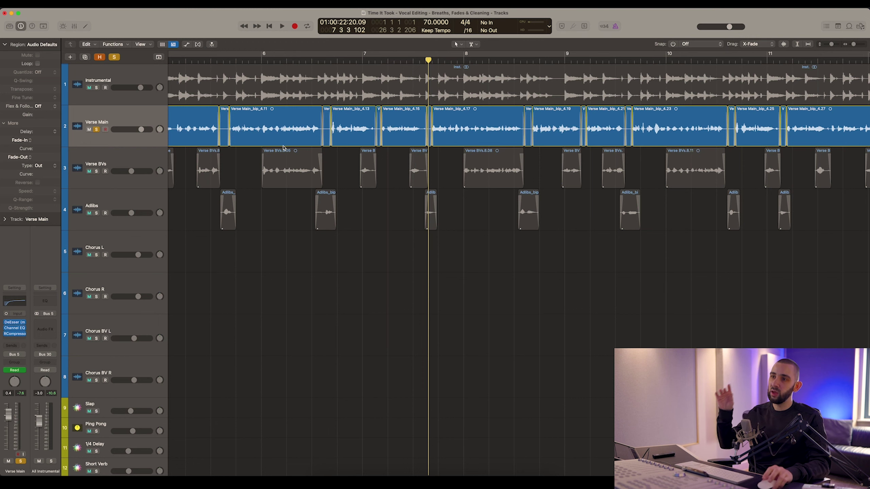
Display the track automation again to examine the Verse Main volume lane around bars 7 to 9, and hide it
{"action": "scroll", "coordinate": [285, 145], "scroll_direction": "right", "scroll_amount": 2}
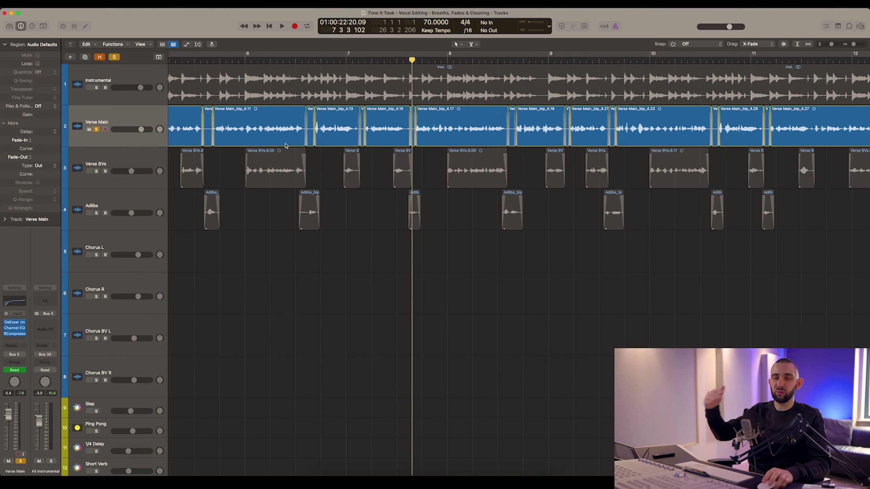
{"action": "key", "text": "a"}
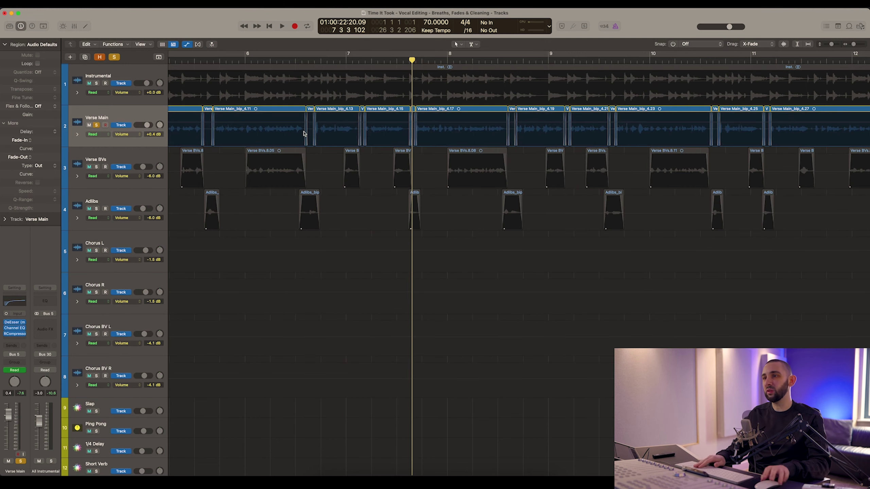
{"action": "scroll", "coordinate": [413, 125], "scroll_direction": "up", "scroll_amount": 5}
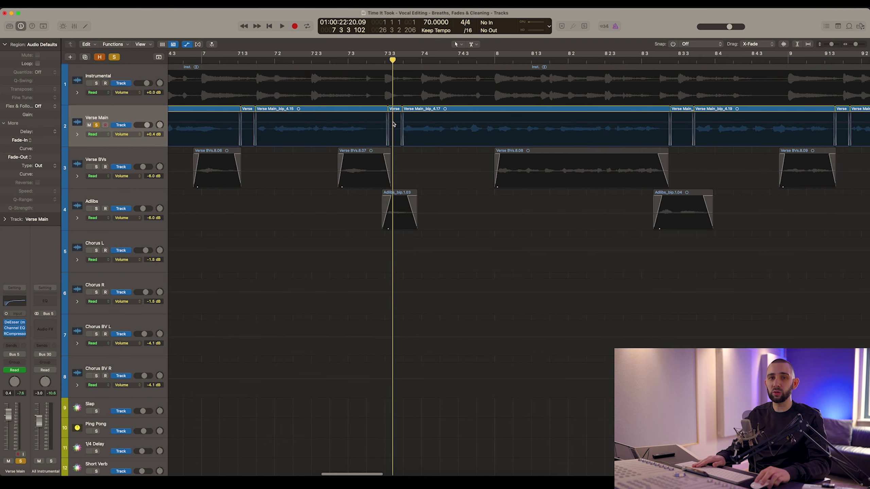
{"action": "scroll", "coordinate": [467, 129], "scroll_direction": "right", "scroll_amount": 5}
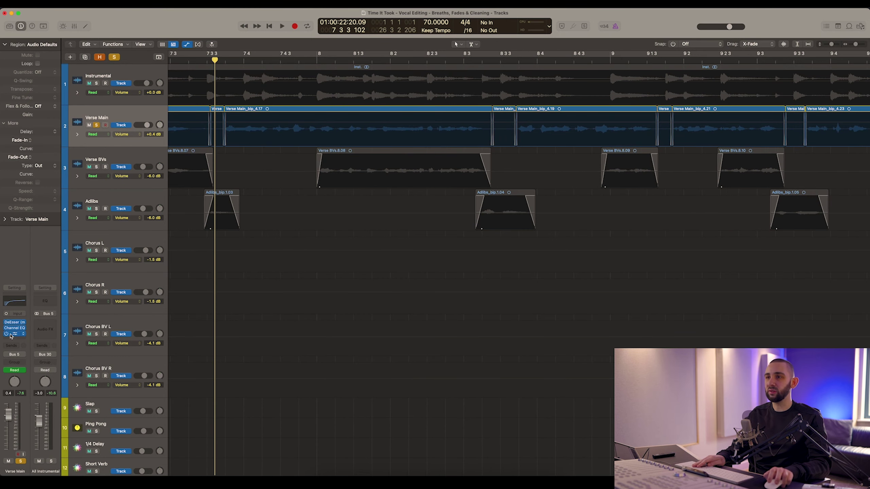
{"action": "key", "text": "a"}
Examine the separated phrase and breath regions on Verse Main from bar 7 onwards
{"action": "left_click", "coordinate": [472, 137]}
{"action": "left_click", "coordinate": [499, 136]}
{"action": "left_click", "coordinate": [537, 137]}
{"action": "left_click", "coordinate": [314, 136]}
{"action": "key", "text": "super+Right"}
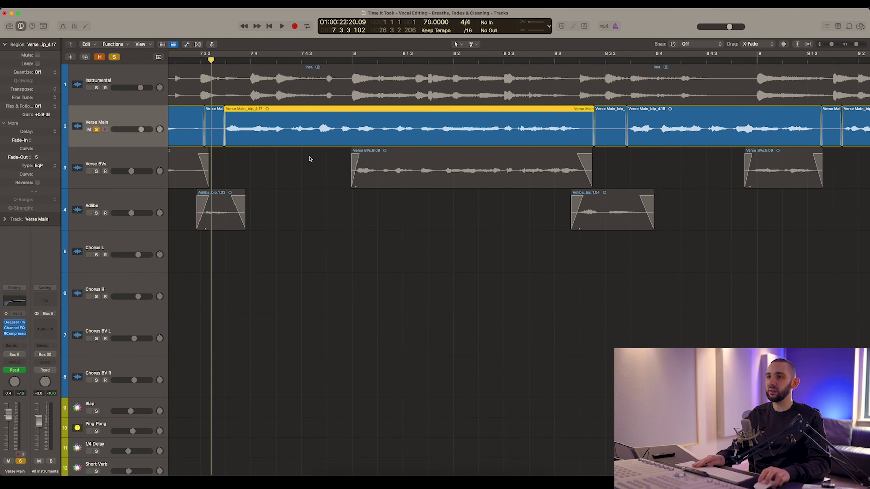
{"action": "key", "text": "super+Left"}
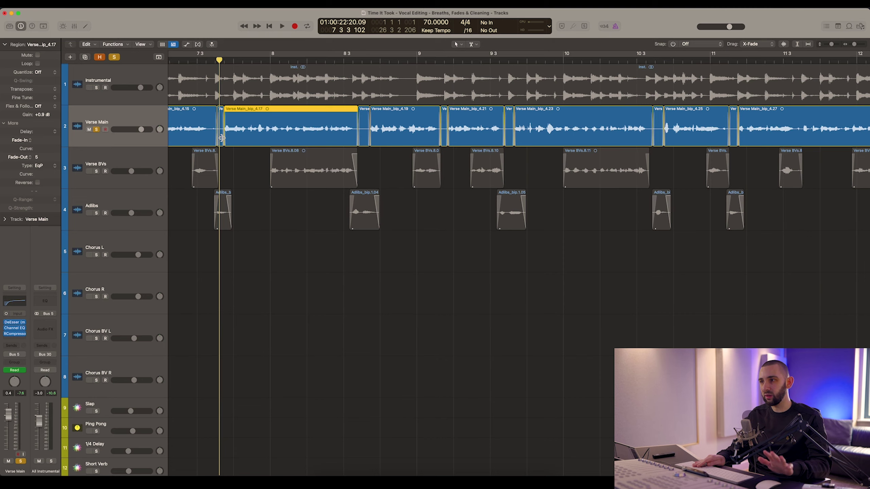
{"action": "key", "text": "super+Left"}
{"action": "key", "text": "super+Left"}
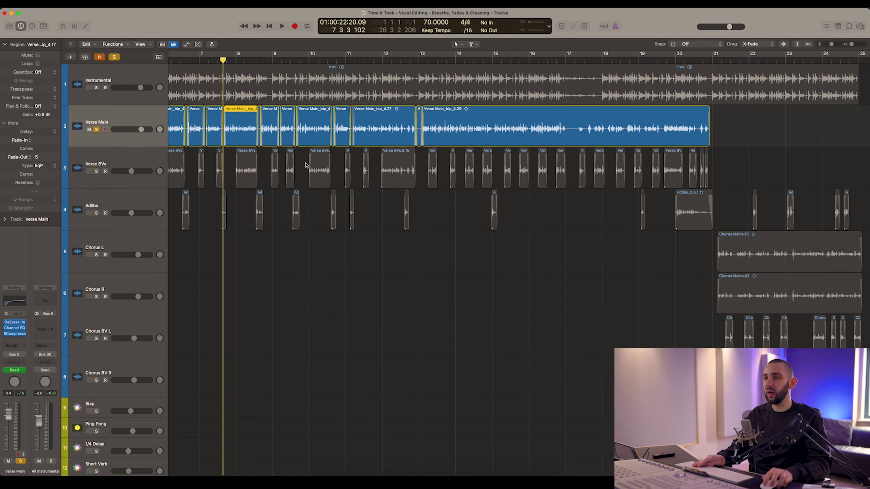
Clear the region selection, turn off the solo on Verse Main and place the playhead at the start of the verse vocal
{"action": "left_click", "coordinate": [306, 165]}
{"action": "key", "text": "super+Left"}
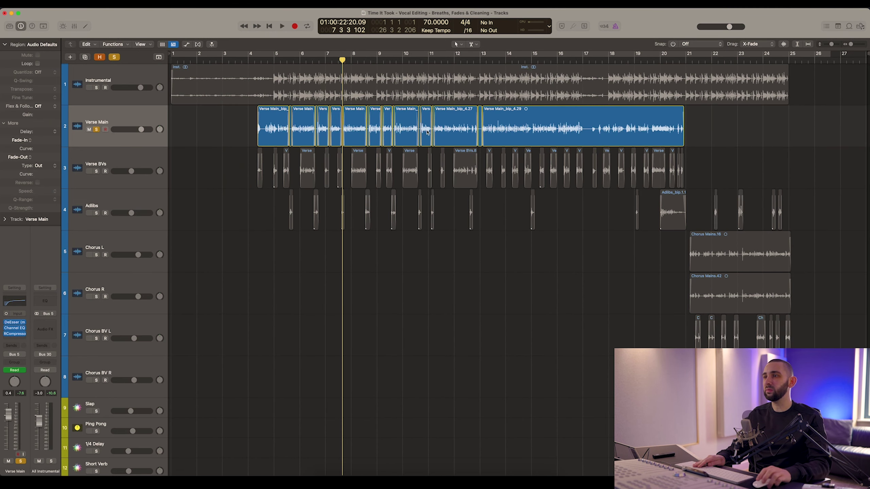
{"action": "key", "text": "ctrl+s"}
{"action": "key", "text": "super+a"}
{"action": "left_click", "coordinate": [258, 61]}
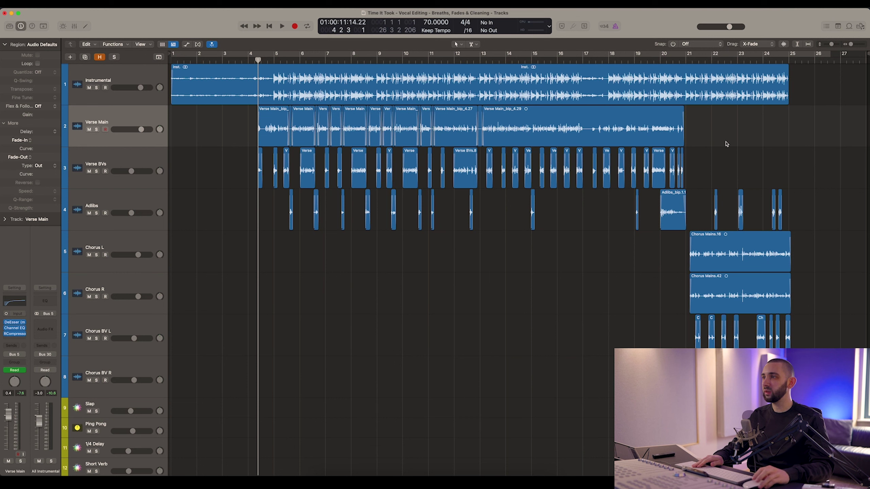
Review the edited regions and fades on the Verse Main, Verse BVs and Adlibs tracks throughout the verse
{"action": "key", "text": "super+Right"}
{"action": "key", "text": "super+Right"}
{"action": "key", "text": "super+Right"}
{"action": "key", "text": "super+Right"}
{"action": "key", "text": "super+Right"}
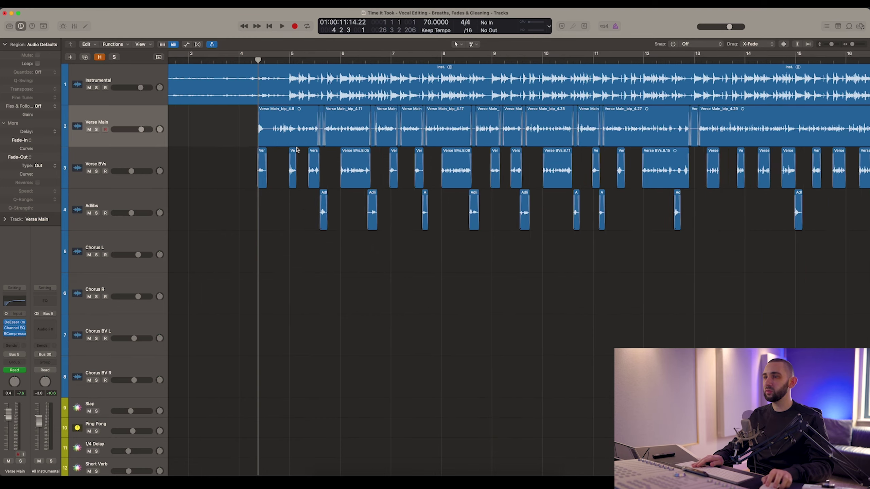
{"action": "scroll", "coordinate": [317, 174], "scroll_direction": "right", "scroll_amount": 7}
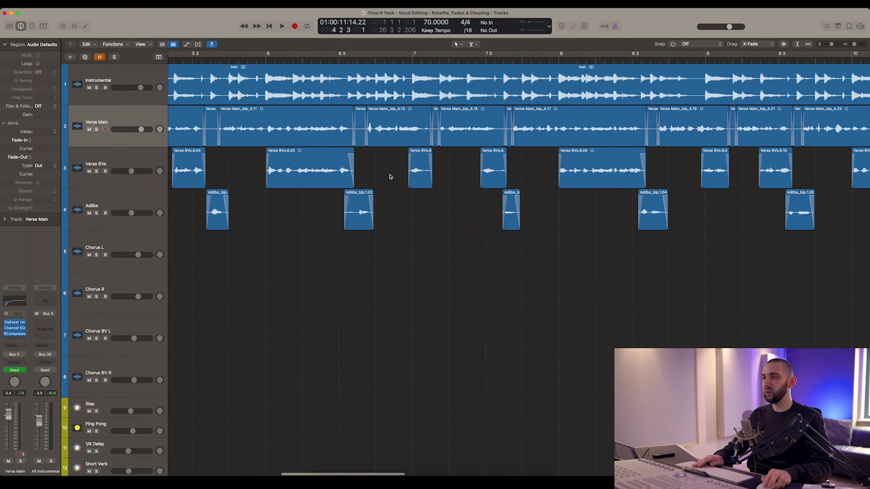
{"action": "scroll", "coordinate": [390, 177], "scroll_direction": "right", "scroll_amount": 8}
{"action": "scroll", "coordinate": [380, 165], "scroll_direction": "right", "scroll_amount": 15}
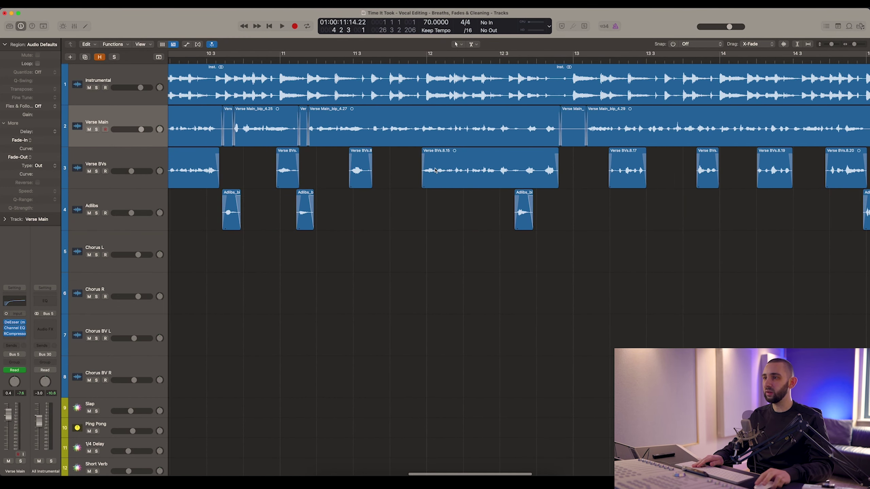
{"action": "scroll", "coordinate": [387, 166], "scroll_direction": "right", "scroll_amount": 10}
{"action": "left_click", "coordinate": [356, 167]}
{"action": "left_click", "coordinate": [404, 168]}
{"action": "left_click", "coordinate": [493, 168]}
{"action": "left_click", "coordinate": [571, 167]}
{"action": "key", "text": "super+Left"}
{"action": "key", "text": "super+Left"}
{"action": "key", "text": "super+Left"}
{"action": "key", "text": "super+Left"}
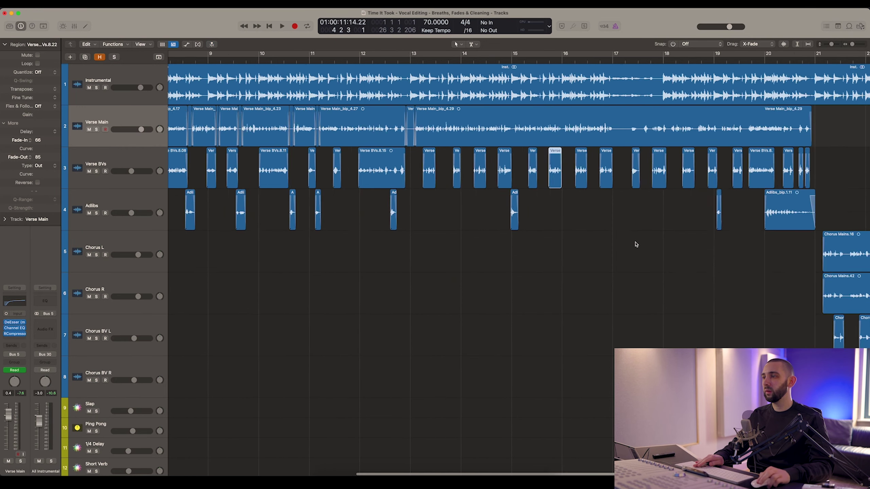
Review the edited regions and fades on the adlib, chorus and chorus backing vocal tracks from bar 21 to 25
{"action": "scroll", "coordinate": [651, 240], "scroll_direction": "right", "scroll_amount": 4}
{"action": "scroll", "coordinate": [650, 240], "scroll_direction": "down", "scroll_amount": 3}
{"action": "left_click", "coordinate": [667, 232]}
{"action": "key", "text": "super+Right"}
{"action": "key", "text": "super+Right"}
{"action": "key", "text": "super+Right"}
{"action": "scroll", "coordinate": [667, 232], "scroll_direction": "right", "scroll_amount": 10}
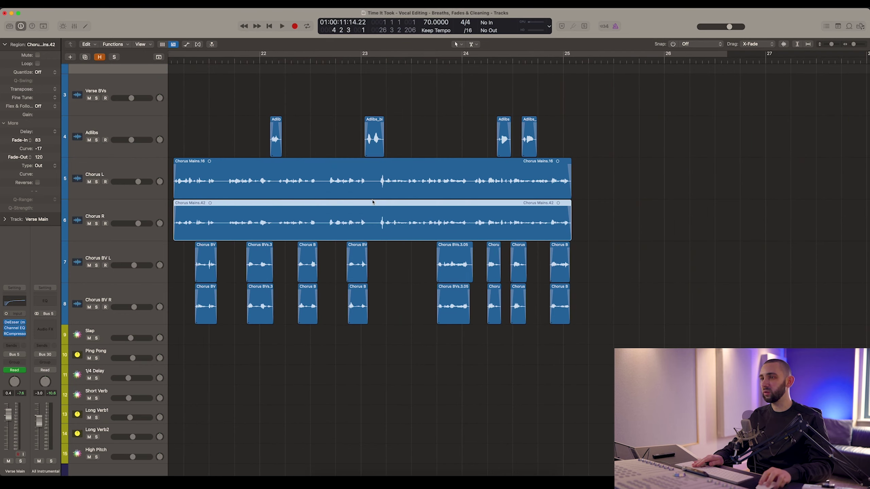
Look over all regions on Chorus BV L and Chorus BV R, return to an overview of the whole arrangement and clear the selection
{"action": "left_click_drag", "start_coordinate": [628, 260], "coordinate": [197, 300]}
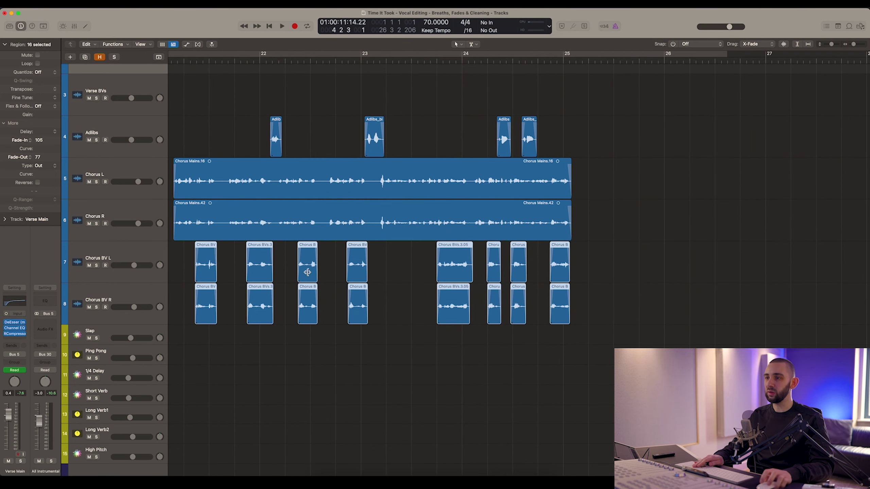
{"action": "key", "text": "super+Left"}
{"action": "key", "text": "super+Left"}
{"action": "key", "text": "super+Left"}
{"action": "key", "text": "super+Left"}
{"action": "key", "text": "super+Left"}
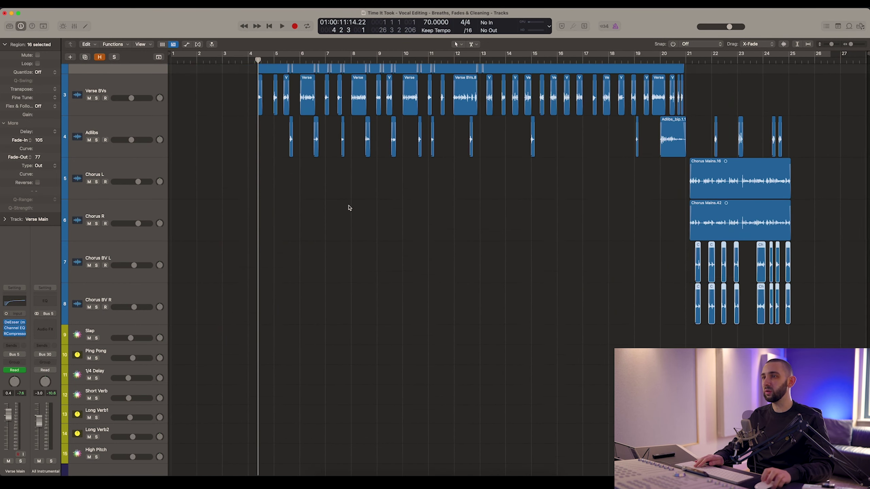
{"action": "scroll", "coordinate": [260, 171], "scroll_direction": "up", "scroll_amount": 4}
{"action": "left_click", "coordinate": [232, 160]}
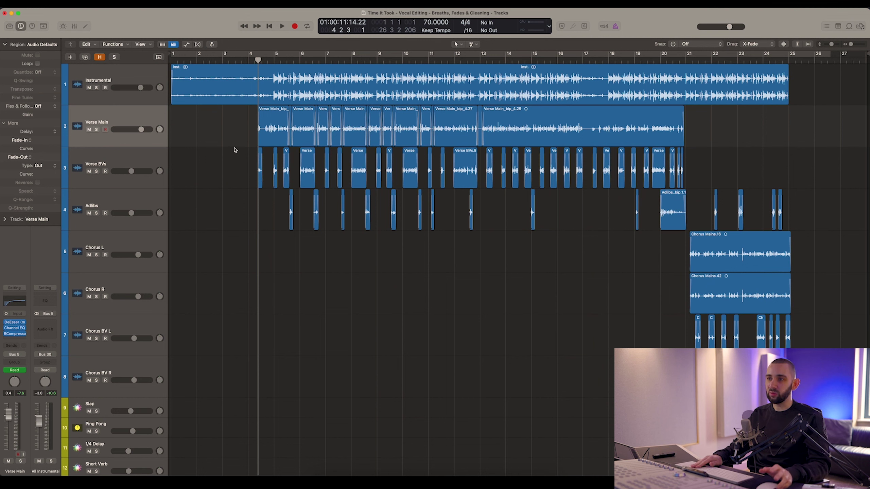
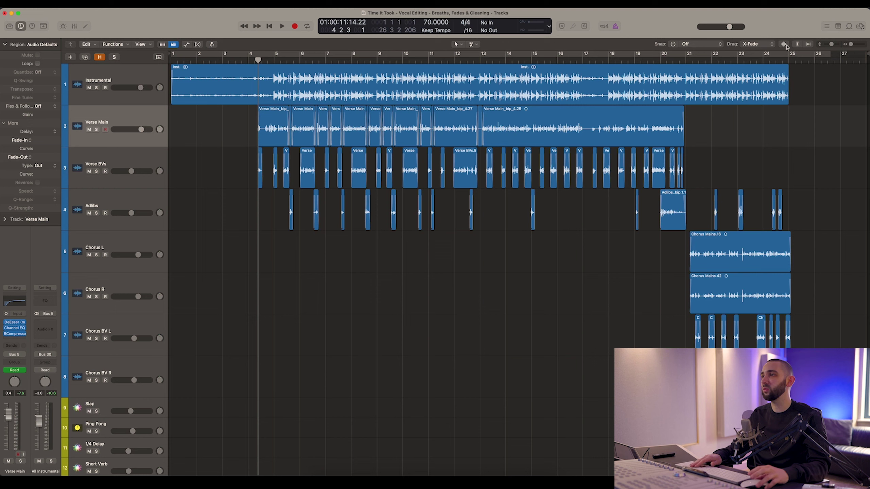
Turn on waveform zoom so the audio waveforms on all tracks are drawn larger, comparing it with the normal display
{"action": "left_click", "coordinate": [784, 45]}
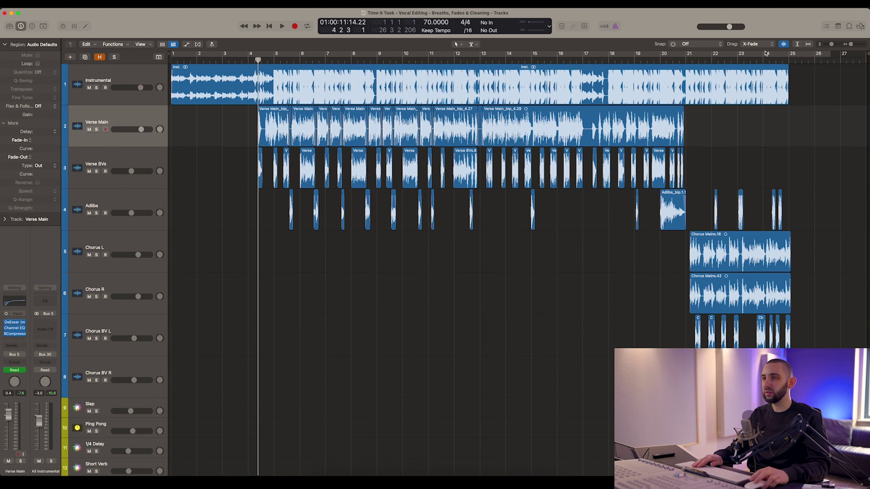
{"action": "key", "text": "super+Right"}
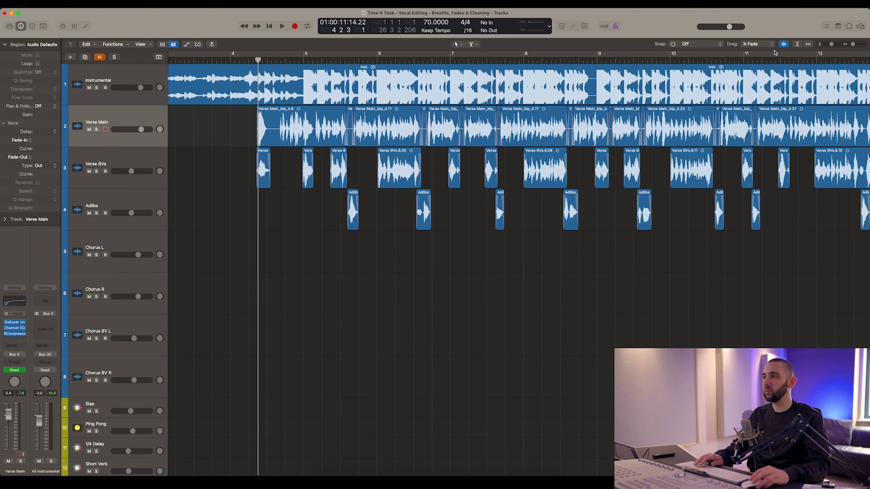
{"action": "left_click", "coordinate": [784, 44]}
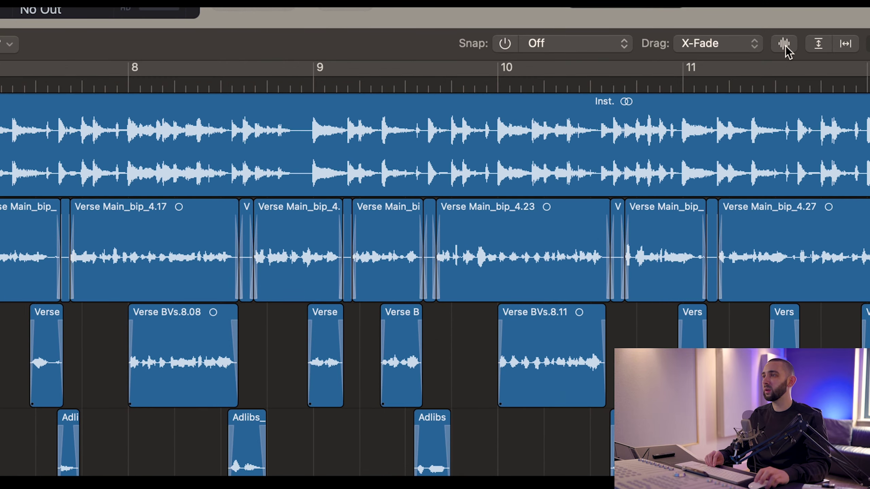
{"action": "left_click", "coordinate": [784, 44]}
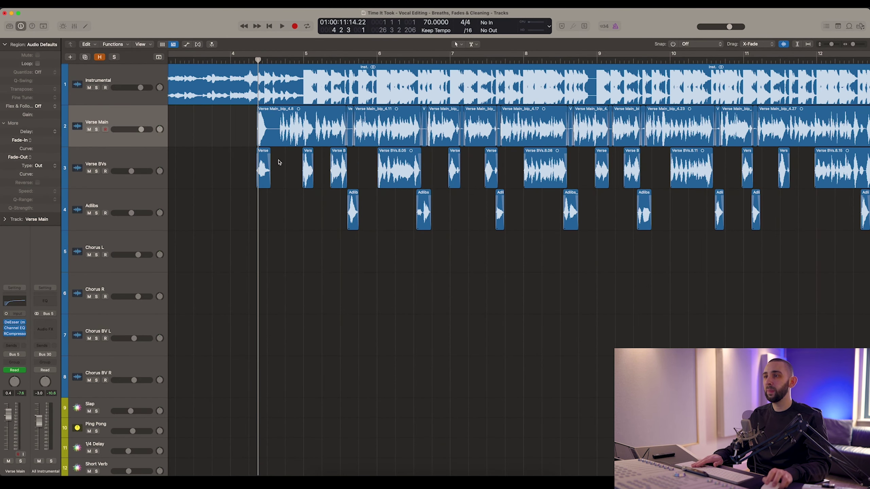
Line up the Verse BVs phrases in bars 4 and 5 with the matching words on Verse Main
{"action": "key", "text": "super+Right"}
{"action": "key", "text": "super+Right"}
{"action": "key", "text": "super+Right"}
{"action": "key", "text": "super+Right"}
{"action": "key", "text": "super+Right"}
{"action": "key", "text": "super+Right"}
{"action": "key", "text": "super+Right"}
{"action": "key", "text": "super+Right"}
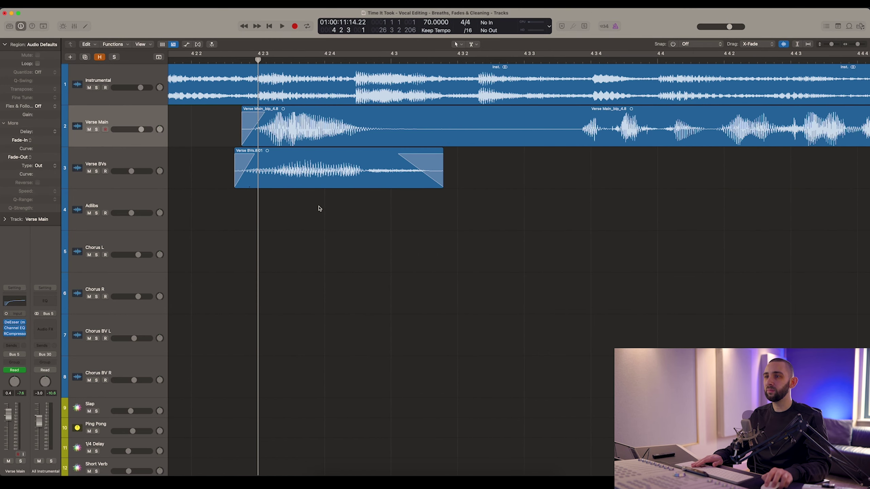
{"action": "left_click", "coordinate": [318, 172]}
{"action": "scroll", "coordinate": [318, 172], "scroll_direction": "right", "scroll_amount": 10}
{"action": "left_click", "coordinate": [366, 177]}
{"action": "scroll", "coordinate": [369, 179], "scroll_direction": "right", "scroll_amount": 8}
{"action": "left_click", "coordinate": [586, 174]}
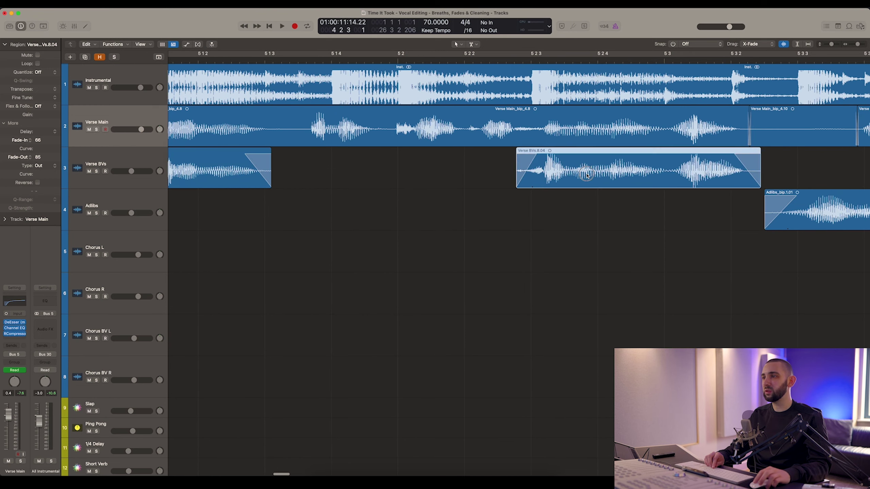
Line up the Verse BVs phrase in bar 6 with Verse Main and move the two phrases in bar 7 slightly earlier
{"action": "scroll", "coordinate": [586, 175], "scroll_direction": "right", "scroll_amount": 15}
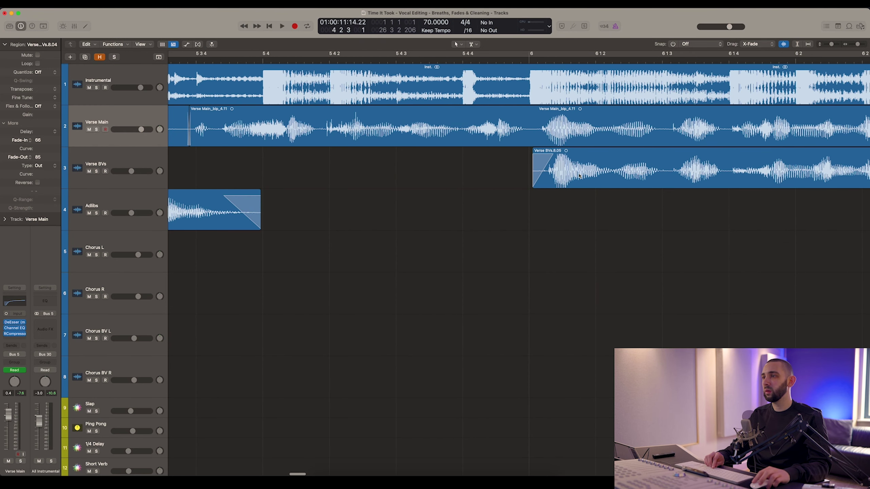
{"action": "left_click", "coordinate": [578, 175]}
{"action": "scroll", "coordinate": [575, 176], "scroll_direction": "right", "scroll_amount": 10}
{"action": "scroll", "coordinate": [534, 181], "scroll_direction": "right", "scroll_amount": 12}
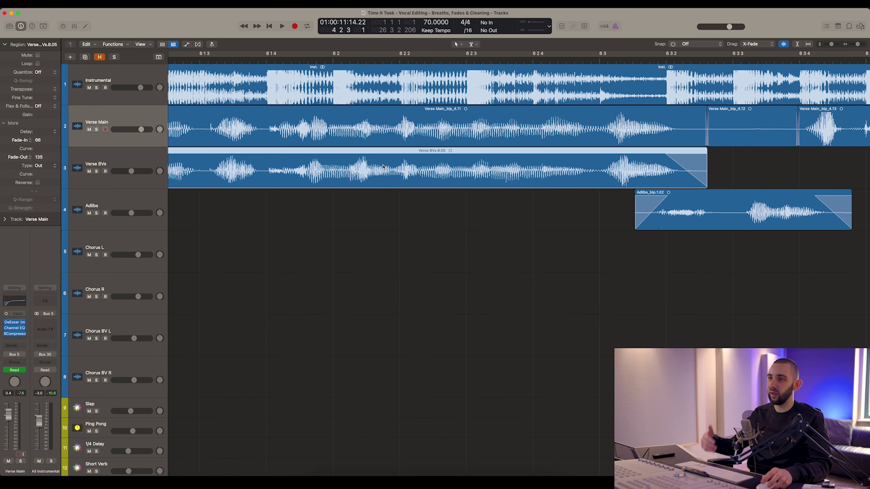
{"action": "scroll", "coordinate": [383, 167], "scroll_direction": "right", "scroll_amount": 10}
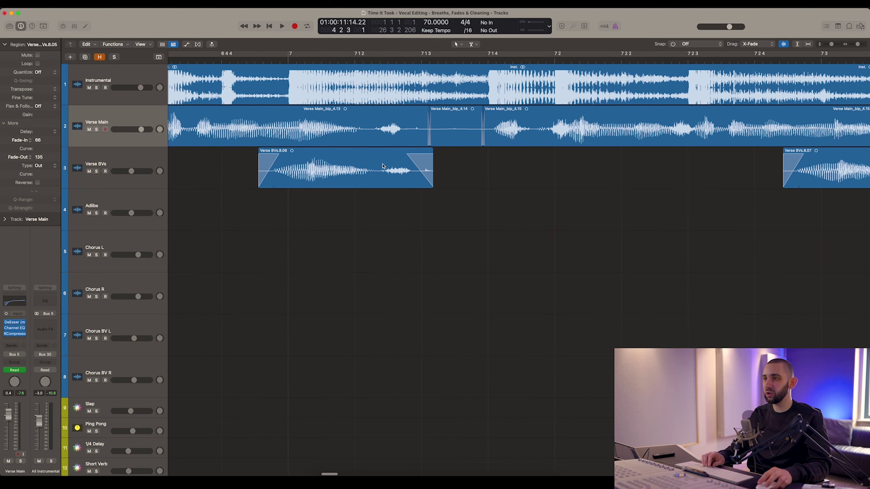
{"action": "left_click_drag", "start_coordinate": [382, 170], "coordinate": [376, 170]}
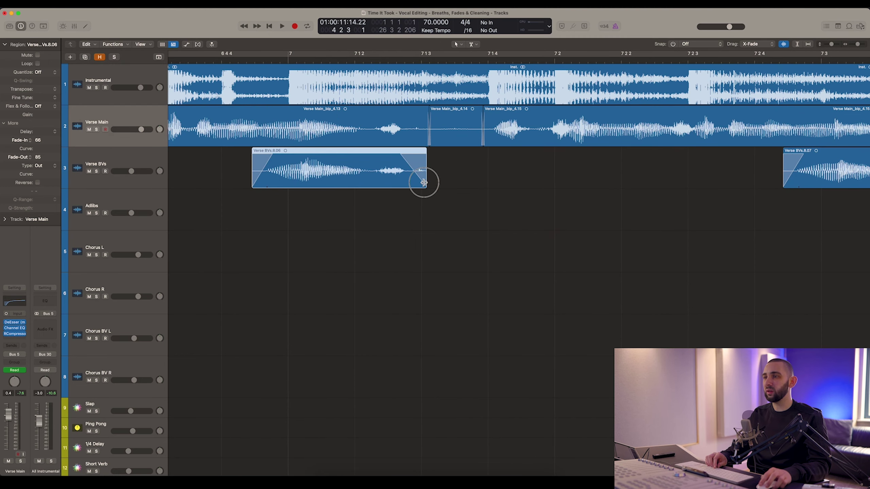
{"action": "scroll", "coordinate": [426, 184], "scroll_direction": "right", "scroll_amount": 5}
{"action": "left_click_drag", "start_coordinate": [460, 177], "coordinate": [422, 176]}
Split the Verse BVs phrase in bar 8 just after 8 1 4 and line up its second part with Verse Main
{"action": "scroll", "coordinate": [453, 177], "scroll_direction": "right", "scroll_amount": 10}
{"action": "scroll", "coordinate": [433, 177], "scroll_direction": "right", "scroll_amount": 3}
{"action": "left_click", "coordinate": [405, 176], "text": "super"}
{"action": "scroll", "coordinate": [432, 177], "scroll_direction": "left", "scroll_amount": 2}
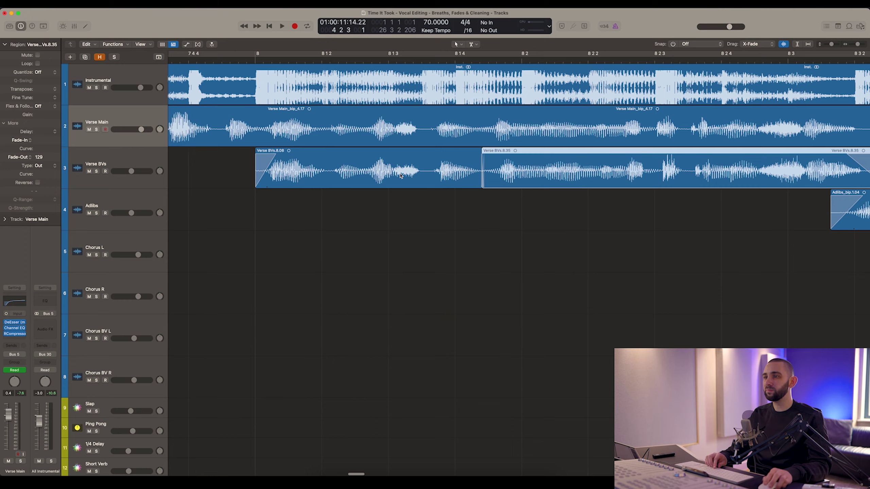
Move the Verse BVs phrase in bar 9 slightly earlier to match Verse Main
{"action": "scroll", "coordinate": [425, 176], "scroll_direction": "right", "scroll_amount": 20}
{"action": "scroll", "coordinate": [424, 176], "scroll_direction": "right", "scroll_amount": 10}
{"action": "left_click_drag", "start_coordinate": [483, 174], "coordinate": [461, 173]}
Split the bar 10 Verse BVs phrase just before 10 1 3, move the second part slightly later and fade both cut edges, with fade-out 30
{"action": "scroll", "coordinate": [479, 173], "scroll_direction": "right", "scroll_amount": 5}
{"action": "scroll", "coordinate": [479, 171], "scroll_direction": "right", "scroll_amount": 20}
{"action": "scroll", "coordinate": [445, 172], "scroll_direction": "right", "scroll_amount": 9}
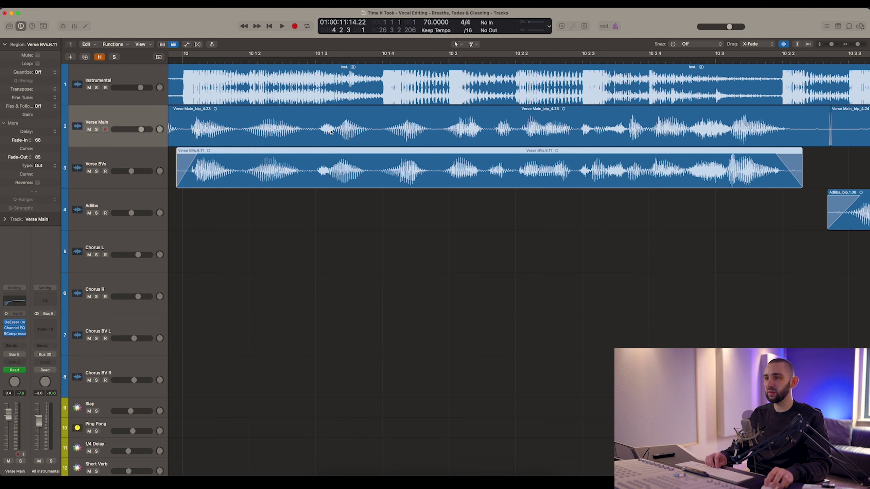
{"action": "left_click", "coordinate": [311, 177]}
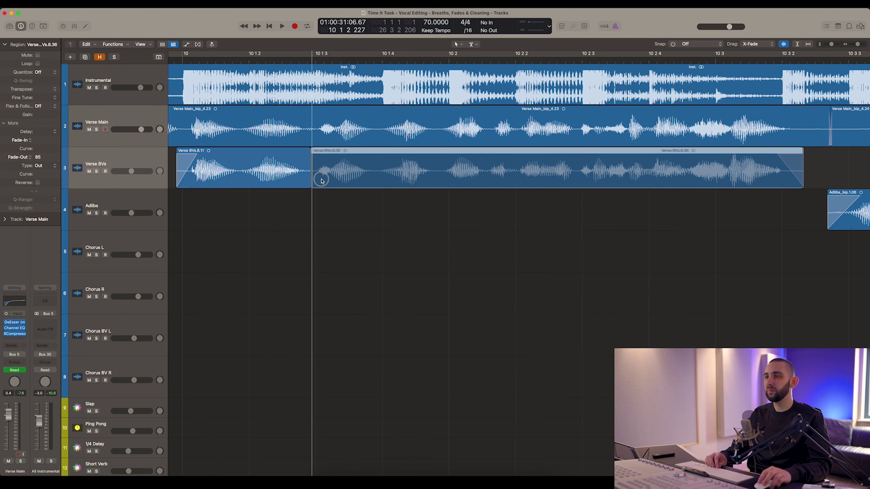
{"action": "left_click_drag", "start_coordinate": [314, 180], "coordinate": [317, 180]}
{"action": "left_click", "coordinate": [302, 173]}
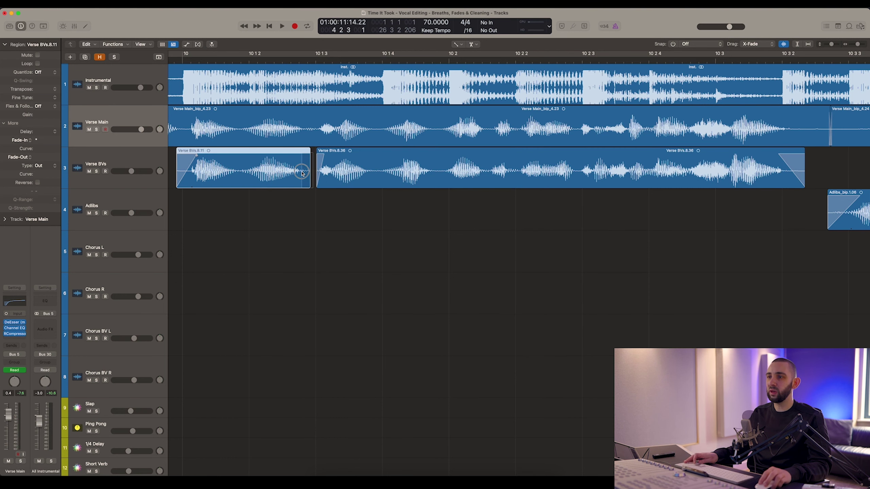
Split the rest of the bar 10 Verse BVs phrase before 10 2 3 and at 10 3, shifting the last part slightly later
{"action": "scroll", "coordinate": [309, 176], "scroll_direction": "right", "scroll_amount": 5}
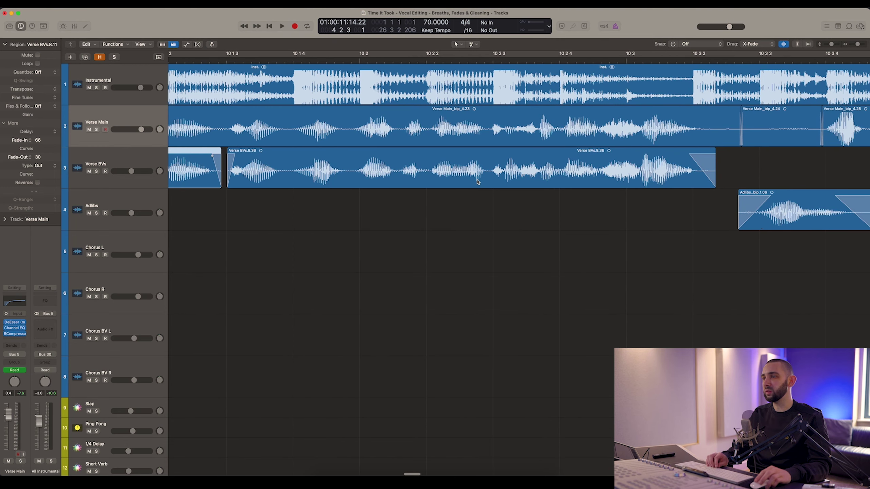
{"action": "left_click", "coordinate": [488, 177]}
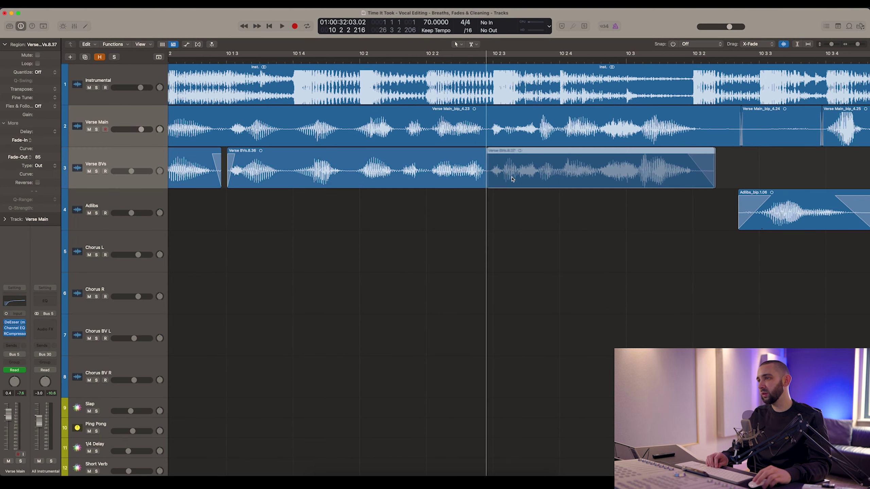
{"action": "key", "text": "alt+Right"}
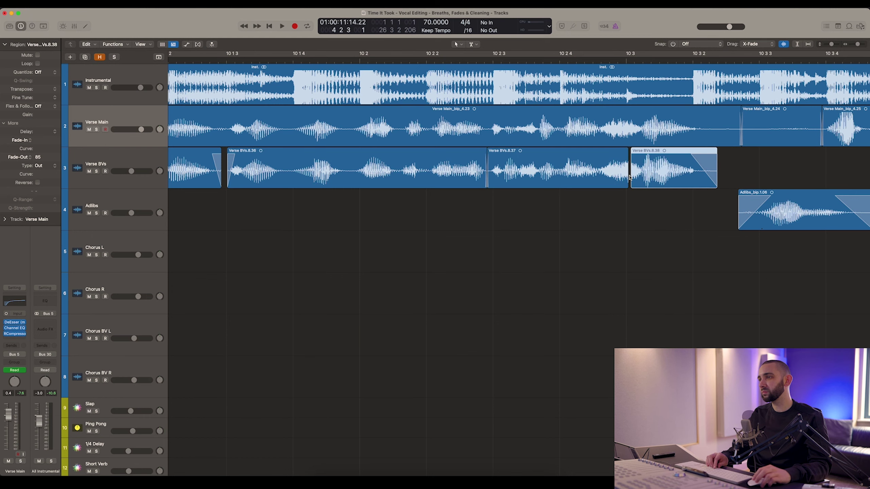
Line up the Verse BVs phrases in bar 11 and at the start of bar 12 with Verse Main
{"action": "scroll", "coordinate": [623, 176], "scroll_direction": "right", "scroll_amount": 10}
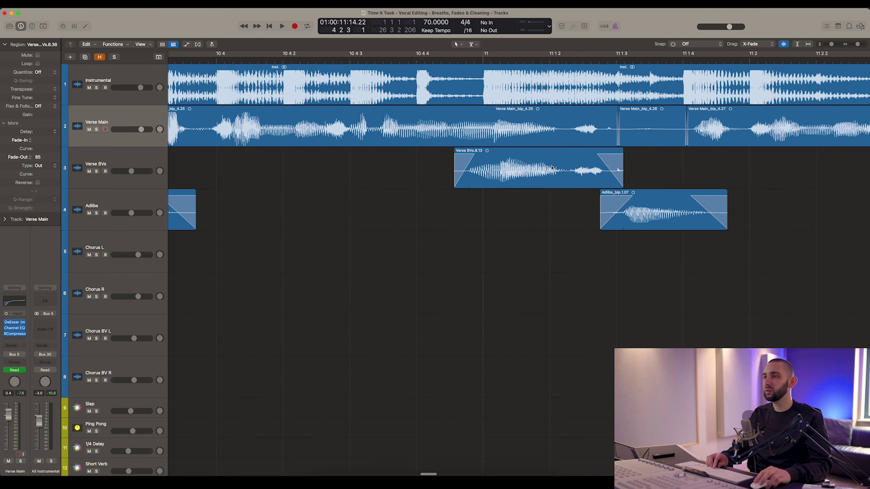
{"action": "left_click", "coordinate": [541, 171]}
{"action": "scroll", "coordinate": [542, 171], "scroll_direction": "right", "scroll_amount": 15}
{"action": "left_click", "coordinate": [526, 175]}
{"action": "scroll", "coordinate": [526, 176], "scroll_direction": "right", "scroll_amount": 4}
{"action": "scroll", "coordinate": [526, 175], "scroll_direction": "right", "scroll_amount": 10}
{"action": "left_click", "coordinate": [464, 176]}
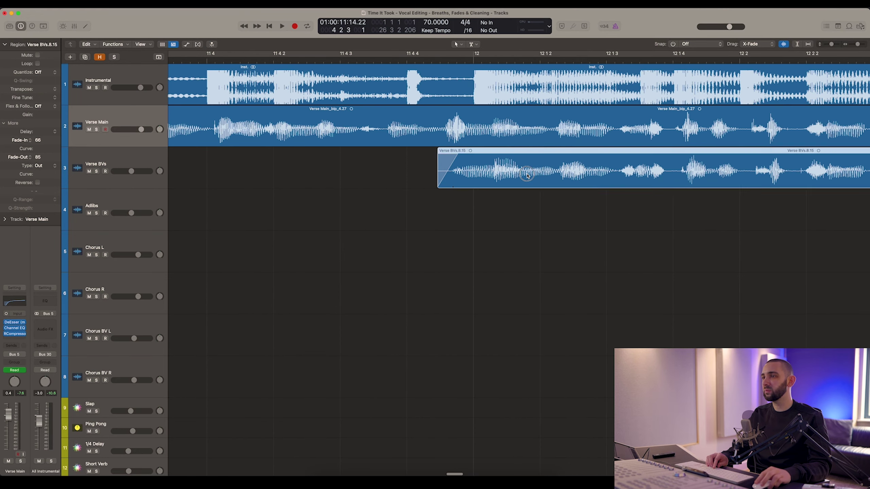
Split the bar 12 Verse BVs phrase near 12 1 3, 12 1 4, 12 2 and before 12 3, lining up the pieces with Verse Main
{"action": "scroll", "coordinate": [464, 177], "scroll_direction": "right", "scroll_amount": 3}
{"action": "left_click", "coordinate": [469, 175]}
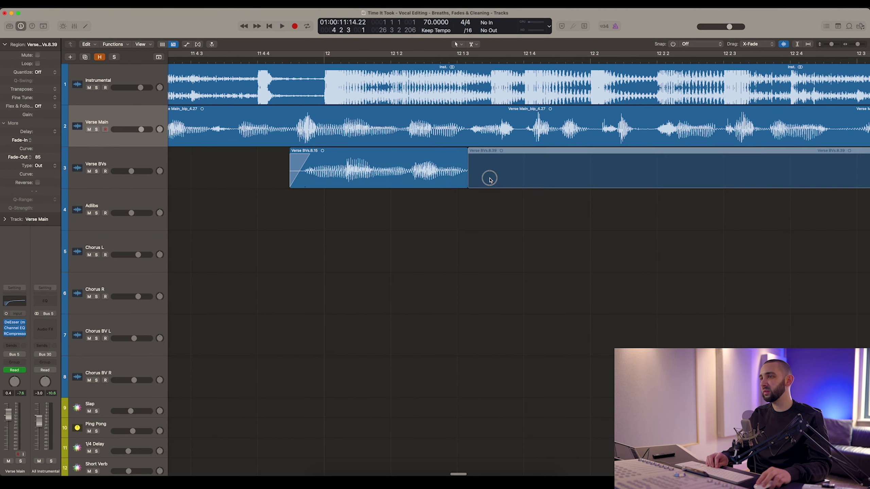
{"action": "left_click", "coordinate": [525, 178]}
{"action": "scroll", "coordinate": [548, 178], "scroll_direction": "right", "scroll_amount": 5}
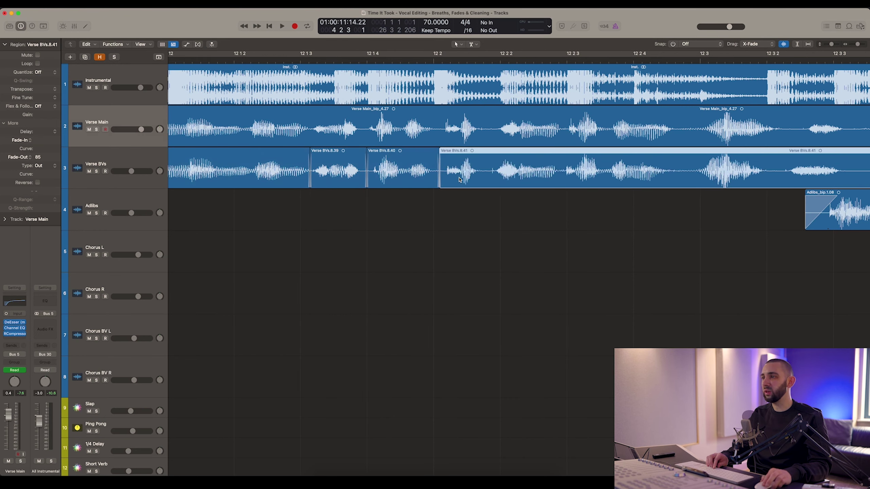
{"action": "scroll", "coordinate": [463, 179], "scroll_direction": "right", "scroll_amount": 5}
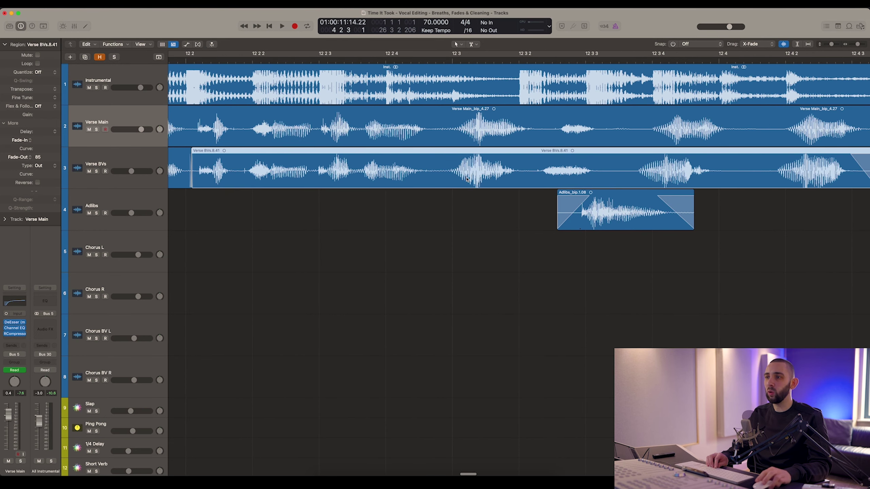
{"action": "left_click", "coordinate": [436, 175]}
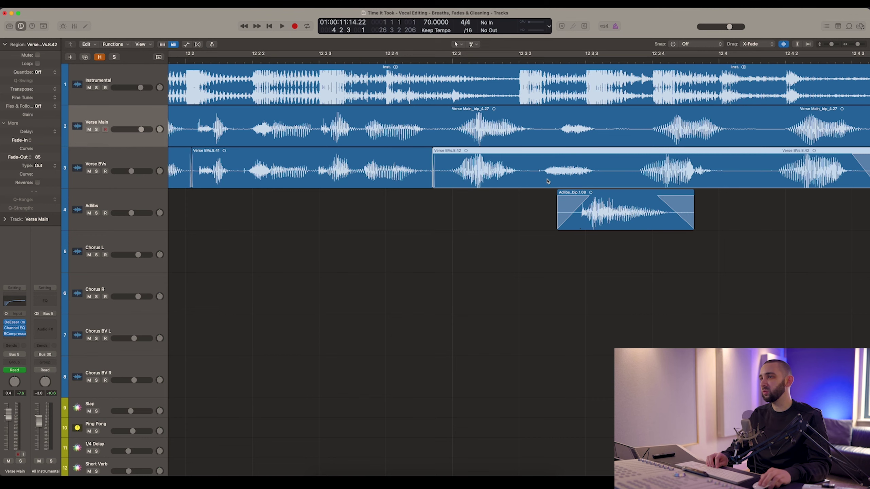
Split the Verse BVs phrase before 12 3 4, move the last part slightly later and fade both edges of the gap
{"action": "scroll", "coordinate": [520, 180], "scroll_direction": "right", "scroll_amount": 4}
{"action": "left_click", "coordinate": [456, 174], "text": "super"}
{"action": "left_click_drag", "start_coordinate": [477, 180], "coordinate": [487, 181]}
{"action": "left_click_drag", "start_coordinate": [485, 178], "coordinate": [463, 172]}
{"action": "left_click_drag", "start_coordinate": [464, 172], "coordinate": [427, 171]}
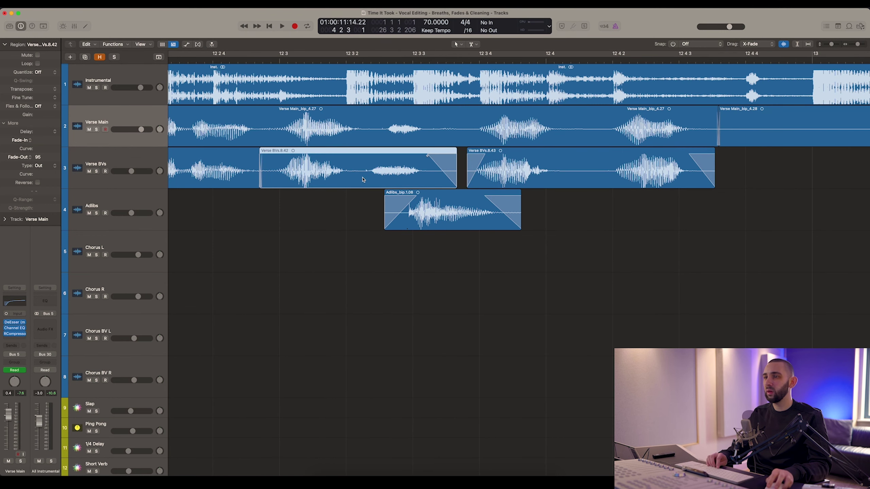
Separate the short word before 12 3 3 on Verse BVs into its own faded region with -2.4 dB gain and delete its tail
{"action": "left_click_drag", "start_coordinate": [375, 181], "coordinate": [378, 181]}
{"action": "left_click", "coordinate": [380, 180]}
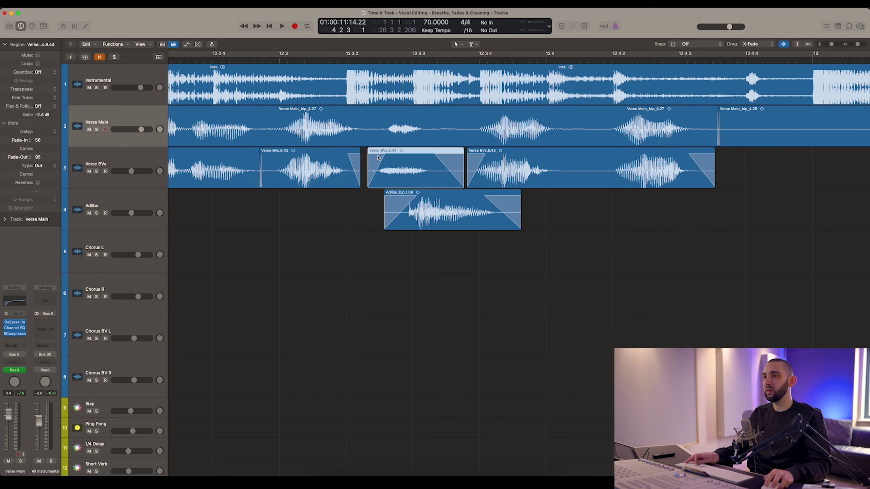
{"action": "left_click", "coordinate": [435, 171], "text": "super"}
{"action": "key", "text": "Delete"}
{"action": "left_click_drag", "start_coordinate": [441, 175], "coordinate": [442, 175]}
{"action": "left_click_drag", "start_coordinate": [418, 177], "coordinate": [422, 176]}
Split the final Verse BVs phrase of bar 12 before 12 4 2 and line up its last word with Verse Main
{"action": "scroll", "coordinate": [425, 169], "scroll_direction": "right", "scroll_amount": 10}
{"action": "left_click", "coordinate": [310, 177], "text": "super"}
{"action": "left_click", "coordinate": [341, 179]}
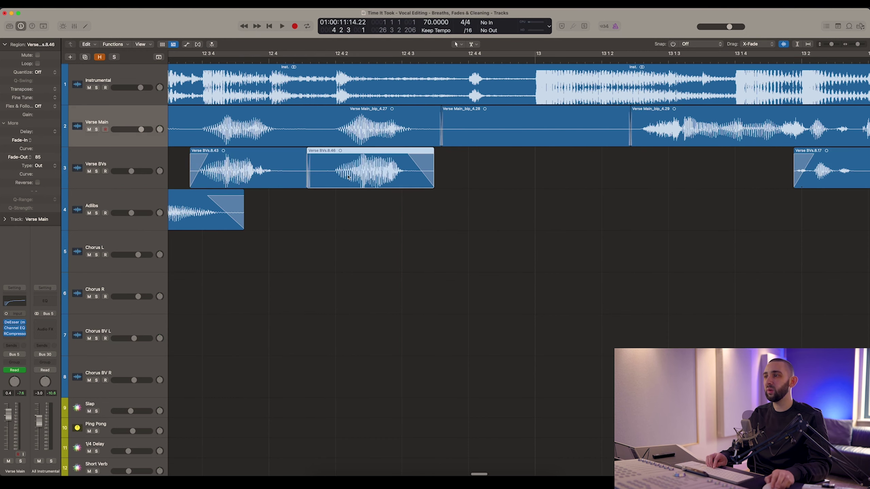
Line up the two Verse BVs phrases in bar 13 and the phrase at 14 2 with Verse Main
{"action": "scroll", "coordinate": [341, 179], "scroll_direction": "right", "scroll_amount": 10}
{"action": "left_click", "coordinate": [398, 169]}
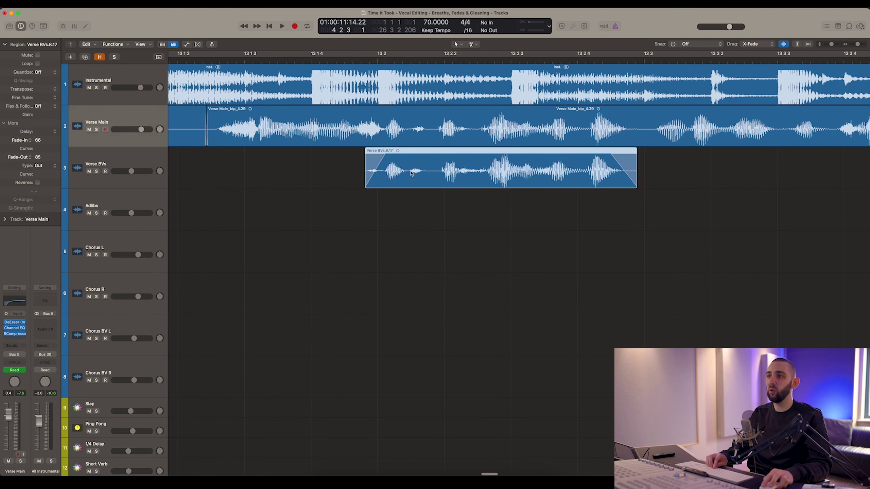
{"action": "scroll", "coordinate": [410, 173], "scroll_direction": "right", "scroll_amount": 15}
{"action": "left_click", "coordinate": [469, 173]}
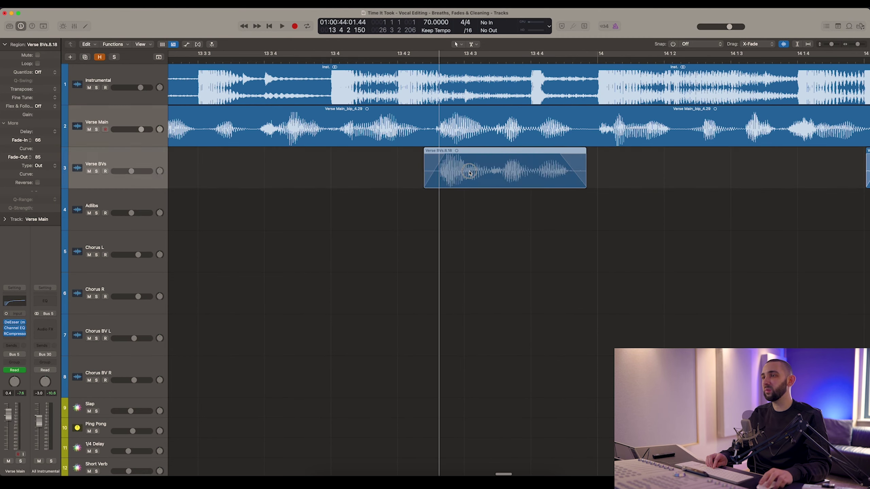
{"action": "scroll", "coordinate": [470, 173], "scroll_direction": "right", "scroll_amount": 14}
{"action": "left_click", "coordinate": [470, 172]}
Split the Verse BVs phrase at 14 4, delete its quiet lead-in and give the remaining region a fade-in of 41
{"action": "scroll", "coordinate": [472, 172], "scroll_direction": "right", "scroll_amount": 4}
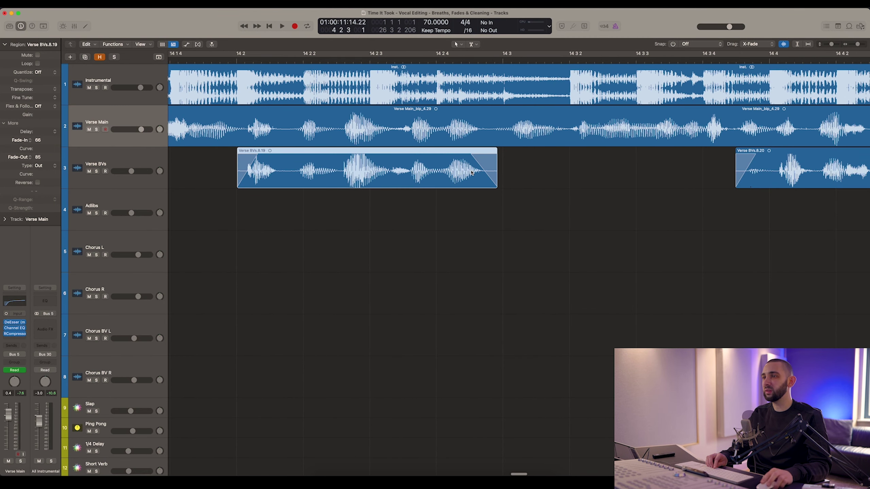
{"action": "scroll", "coordinate": [471, 172], "scroll_direction": "right", "scroll_amount": 8}
{"action": "left_click", "coordinate": [544, 175]}
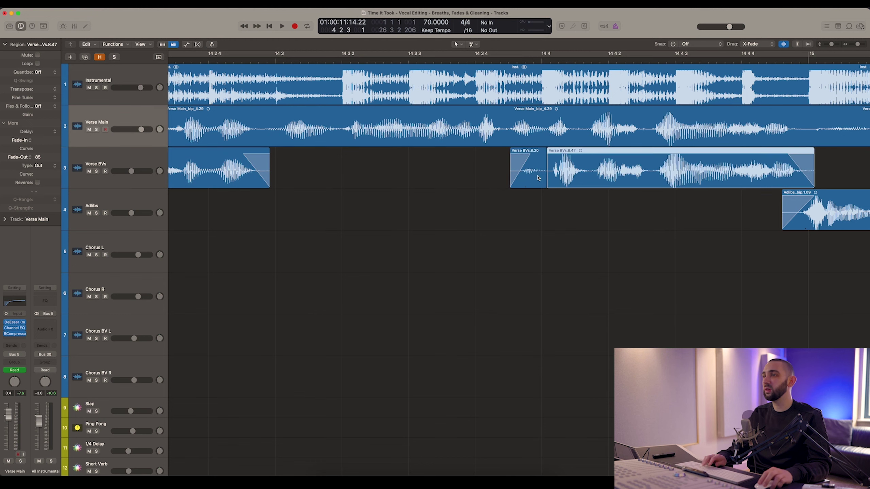
{"action": "left_click", "coordinate": [537, 178]}
{"action": "key", "text": "Delete"}
{"action": "left_click_drag", "start_coordinate": [560, 154], "coordinate": [521, 188]}
{"action": "left_click_drag", "start_coordinate": [562, 178], "coordinate": [561, 178]}
{"action": "scroll", "coordinate": [561, 179], "scroll_direction": "right", "scroll_amount": 3}
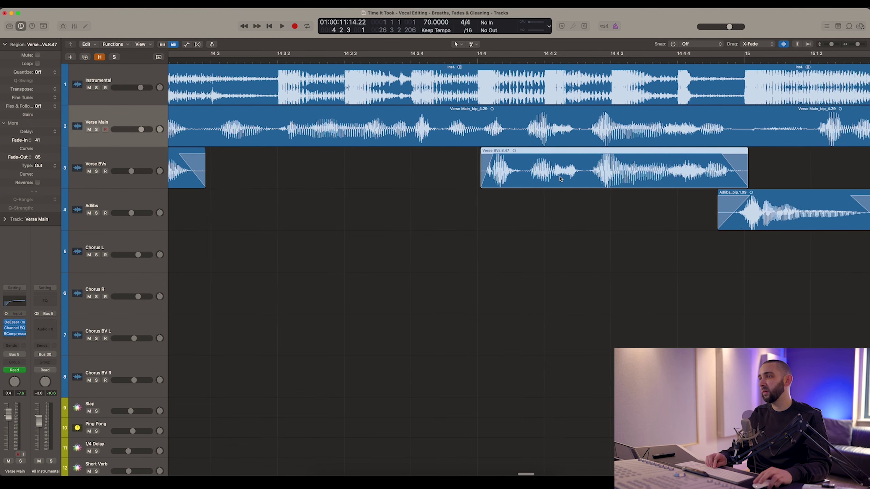
Line up the Verse BVs phrase at 15 2 with the matching words on Verse Main
{"action": "scroll", "coordinate": [560, 179], "scroll_direction": "right", "scroll_amount": 6}
{"action": "left_click", "coordinate": [503, 171], "text": "super"}
{"action": "left_click", "coordinate": [521, 175]}
{"action": "scroll", "coordinate": [524, 175], "scroll_direction": "right", "scroll_amount": 8}
{"action": "left_click", "coordinate": [527, 174]}
{"action": "scroll", "coordinate": [527, 174], "scroll_direction": "left", "scroll_amount": 10}
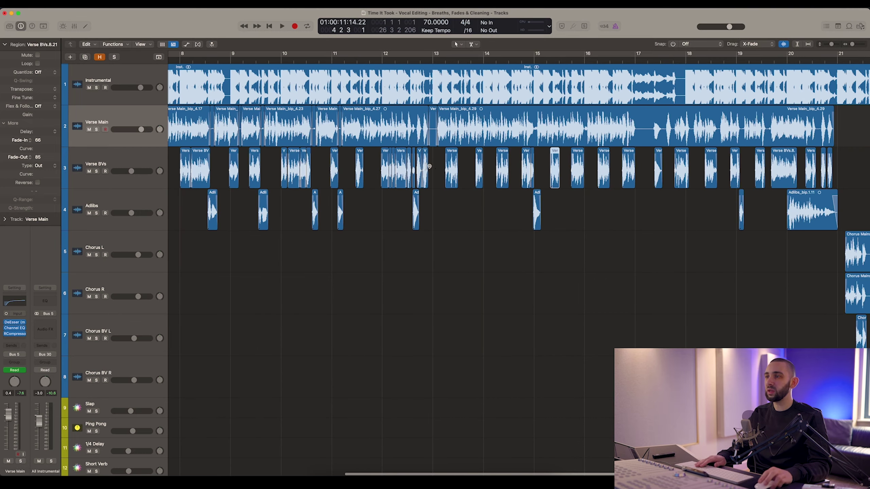
Line up the Verse BVs phrases at 15 4 and 16 2 with Verse Main
{"action": "scroll", "coordinate": [303, 124], "scroll_direction": "left", "scroll_amount": 3}
{"action": "scroll", "coordinate": [318, 137], "scroll_direction": "right", "scroll_amount": 10}
{"action": "key", "text": "super+Right"}
{"action": "key", "text": "super+Right"}
{"action": "key", "text": "super+Right"}
{"action": "key", "text": "super+Right"}
{"action": "key", "text": "super+Right"}
{"action": "key", "text": "super+Right"}
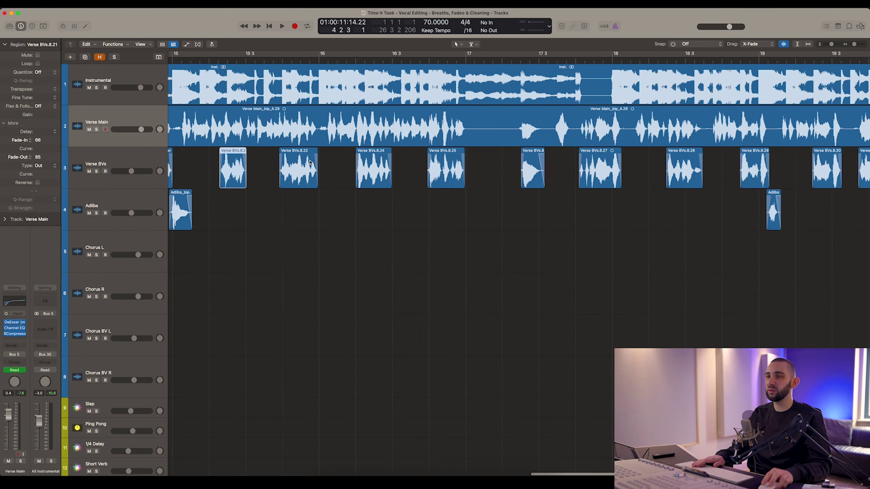
{"action": "key", "text": "super+Right"}
{"action": "key", "text": "super+Right"}
{"action": "key", "text": "super+Right"}
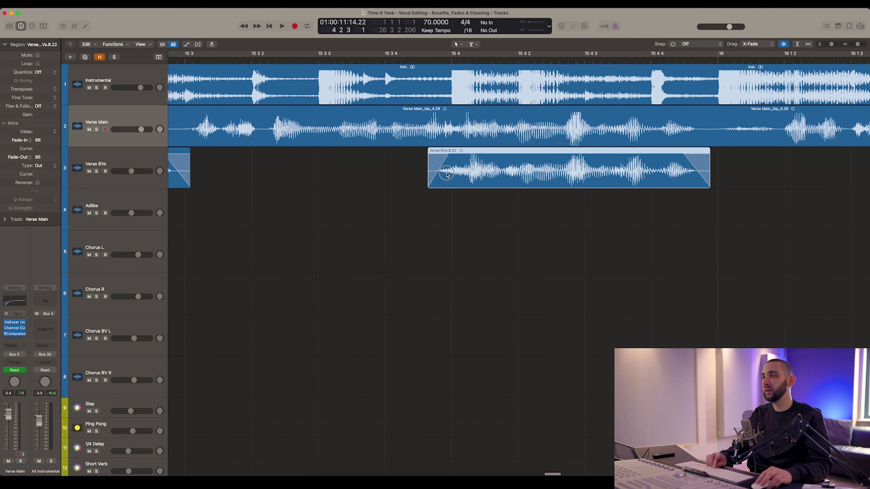
{"action": "scroll", "coordinate": [444, 174], "scroll_direction": "right", "scroll_amount": 12}
{"action": "left_click", "coordinate": [459, 173]}
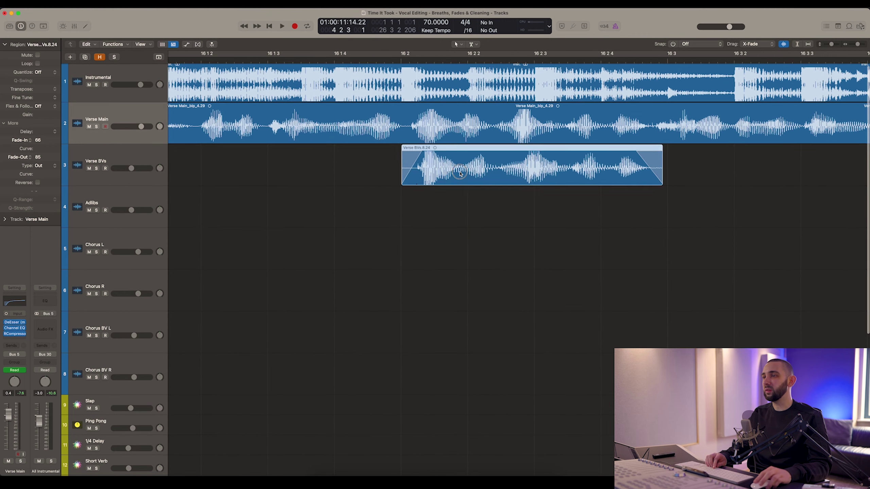
Line up the following Verse BVs phrases, from 16 4 to the one at 18 2 3, with Verse Main
{"action": "scroll", "coordinate": [459, 173], "scroll_direction": "right", "scroll_amount": 20}
{"action": "left_click", "coordinate": [412, 177]}
{"action": "scroll", "coordinate": [412, 177], "scroll_direction": "right", "scroll_amount": 12}
{"action": "left_click", "coordinate": [346, 173]}
{"action": "scroll", "coordinate": [516, 176], "scroll_direction": "right", "scroll_amount": 20}
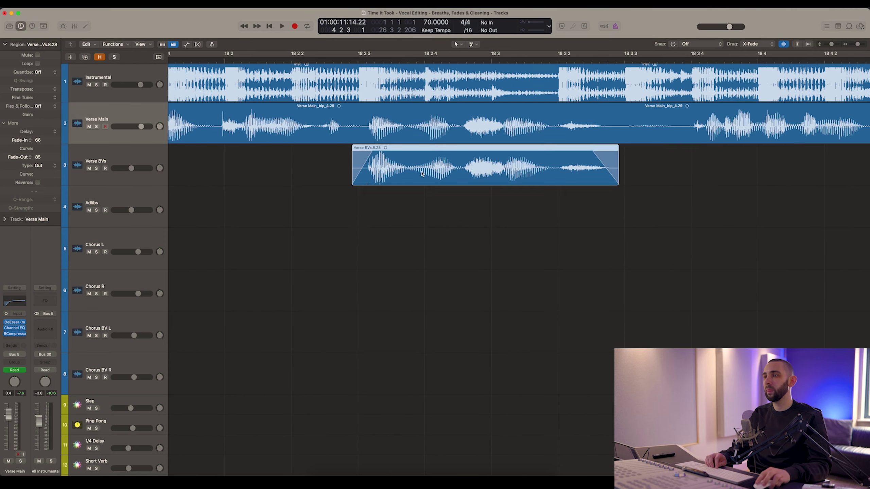
{"action": "left_click", "coordinate": [483, 178]}
{"action": "scroll", "coordinate": [484, 177], "scroll_direction": "right", "scroll_amount": 20}
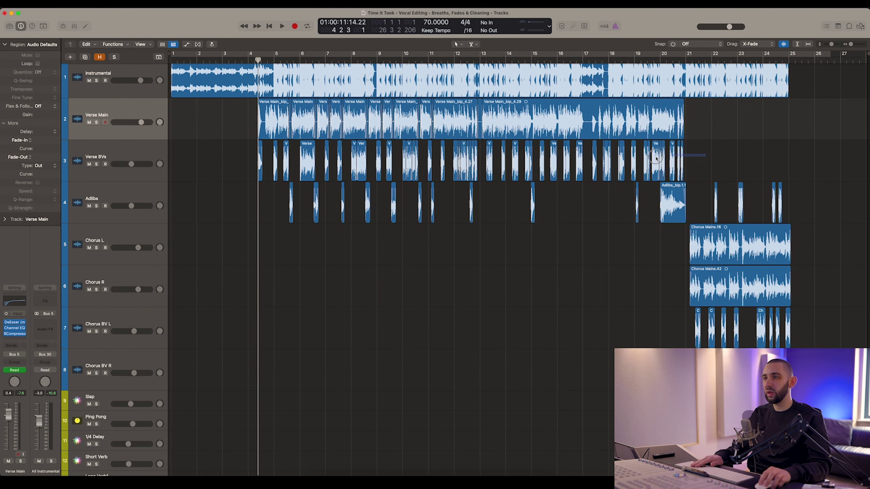
Solo Verse Main and Verse BVs and start playback from 4 4 3
{"action": "left_click_drag", "start_coordinate": [655, 159], "coordinate": [211, 159]}
{"action": "left_click", "coordinate": [213, 159]}
{"action": "key", "text": "super+Right"}
{"action": "key", "text": "super+Right"}
{"action": "key", "text": "super+Right"}
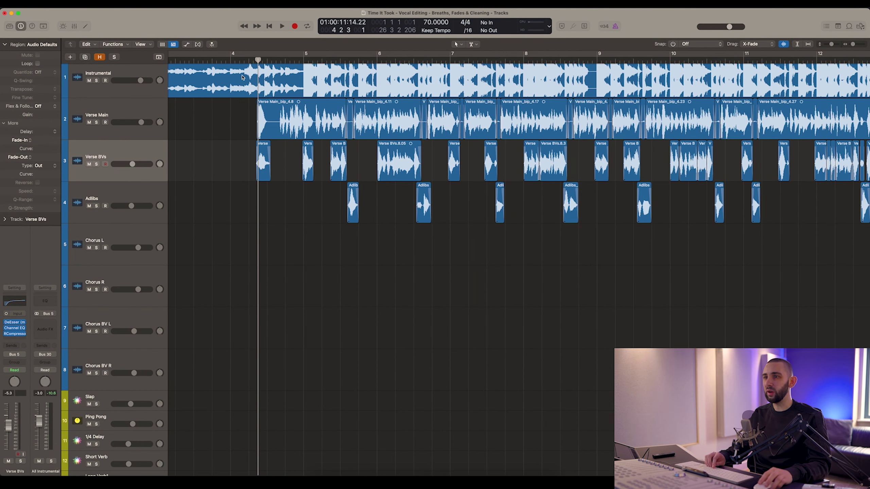
{"action": "left_click_drag", "start_coordinate": [97, 124], "coordinate": [96, 165]}
{"action": "left_click_drag", "start_coordinate": [244, 60], "coordinate": [296, 84]}
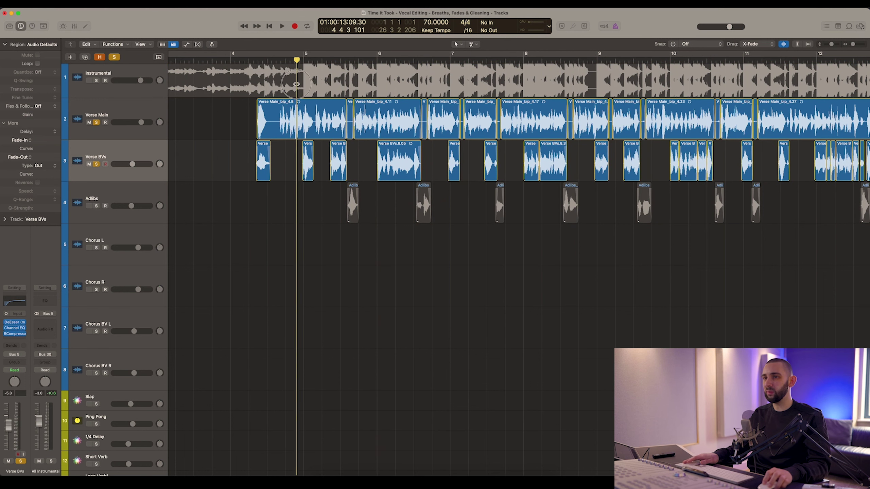
{"action": "key", "text": "space"}
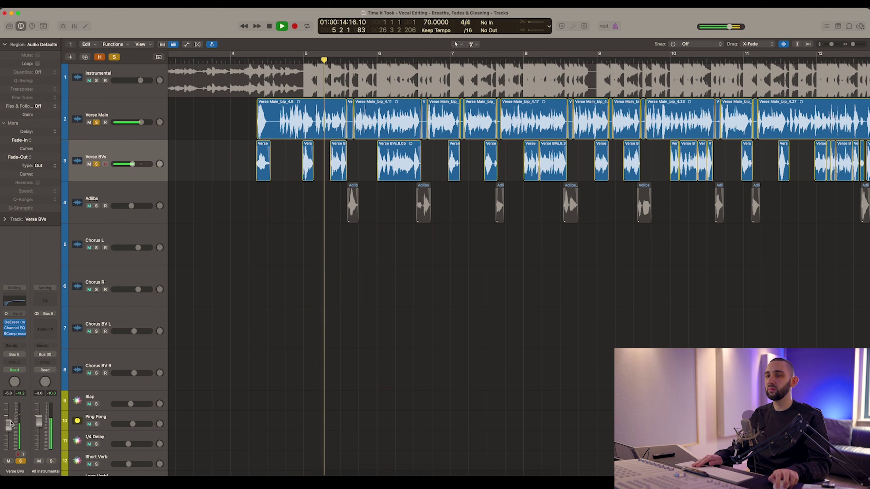
Lower the Verse BVs volume to -6.6 dB while listening to both vocals through to bar 8
{"action": "left_click_drag", "start_coordinate": [11, 424], "coordinate": [10, 420]}
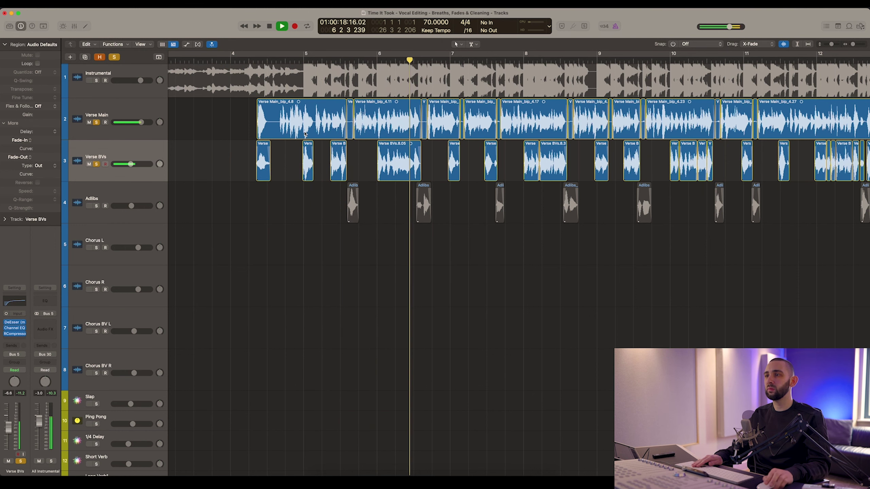
{"action": "scroll", "coordinate": [304, 134], "scroll_direction": "right", "scroll_amount": 3}
{"action": "key", "text": "super+Right"}
{"action": "key", "text": "super+Right"}
{"action": "key", "text": "super+Right"}
{"action": "key", "text": "super+Right"}
{"action": "scroll", "coordinate": [373, 164], "scroll_direction": "right", "scroll_amount": 5}
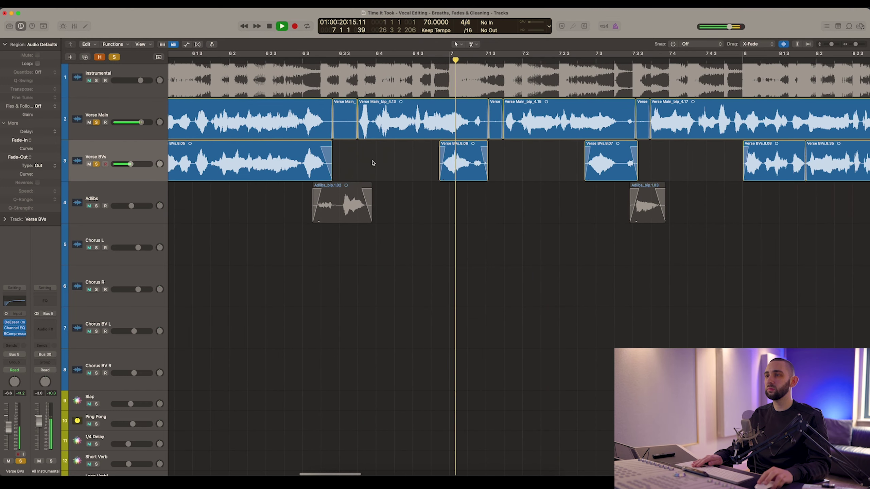
{"action": "scroll", "coordinate": [373, 163], "scroll_direction": "right", "scroll_amount": 10}
{"action": "scroll", "coordinate": [342, 167], "scroll_direction": "left", "scroll_amount": 4}
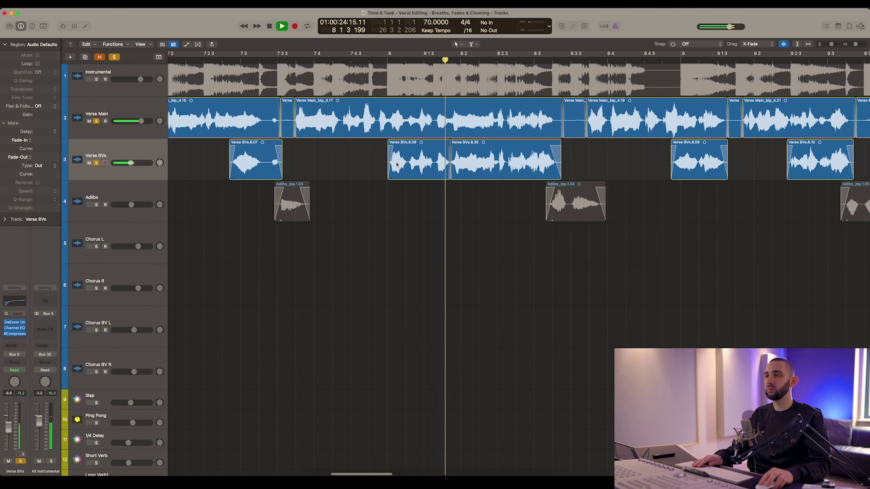
{"action": "scroll", "coordinate": [396, 165], "scroll_direction": "right", "scroll_amount": 3}
Delete the second Verse BVs region of bar 8 and extend the first one over its place to just before 8 3 3
{"action": "key", "text": "space"}
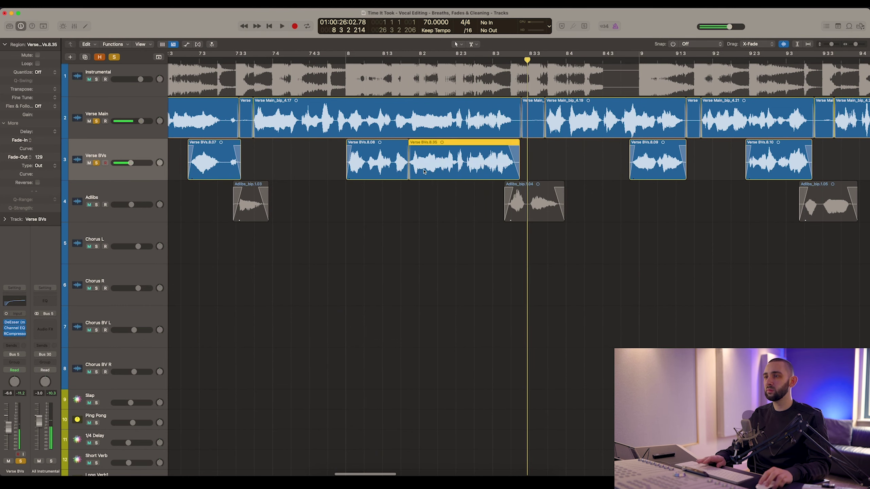
{"action": "key", "text": "Delete"}
{"action": "left_click_drag", "start_coordinate": [408, 171], "coordinate": [526, 169]}
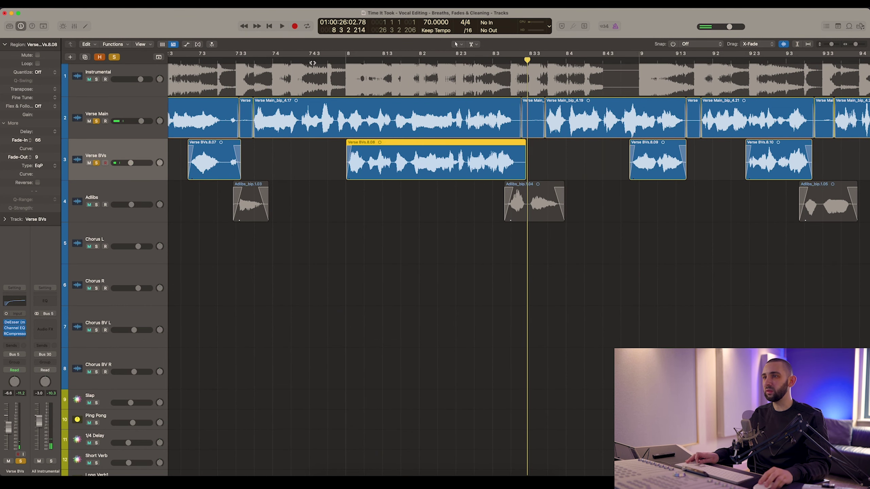
Play bar 8 from its start to hear the unedited Verse BVs phrase against Verse Main
{"action": "left_click", "coordinate": [331, 62]}
{"action": "key", "text": "space"}
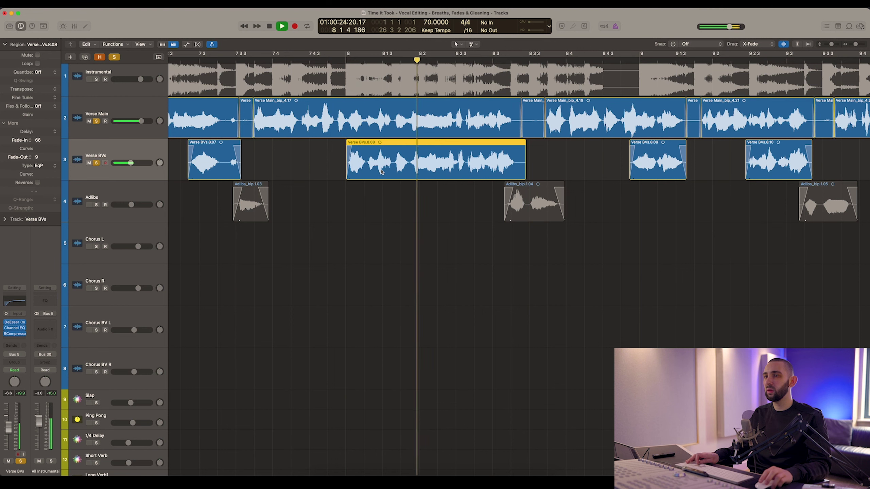
{"action": "key", "text": "space"}
{"action": "key", "text": "space"}
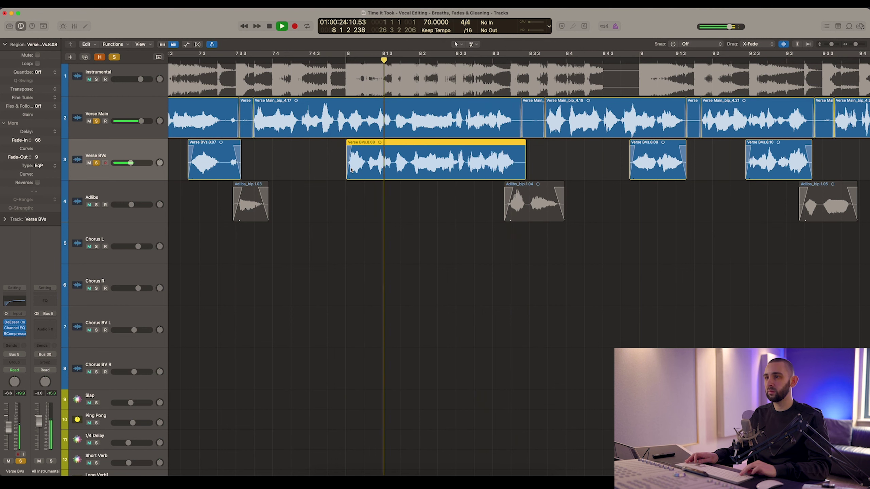
{"action": "key", "text": "space"}
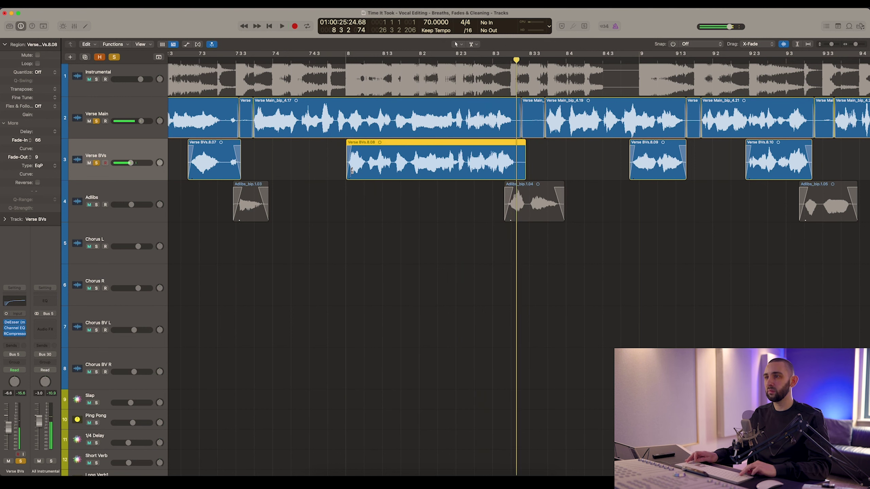
Undo the deletion and extension in bar 8 to restore the split Verse BVs phrase
{"action": "key", "text": "super+z"}
{"action": "key", "text": "space"}
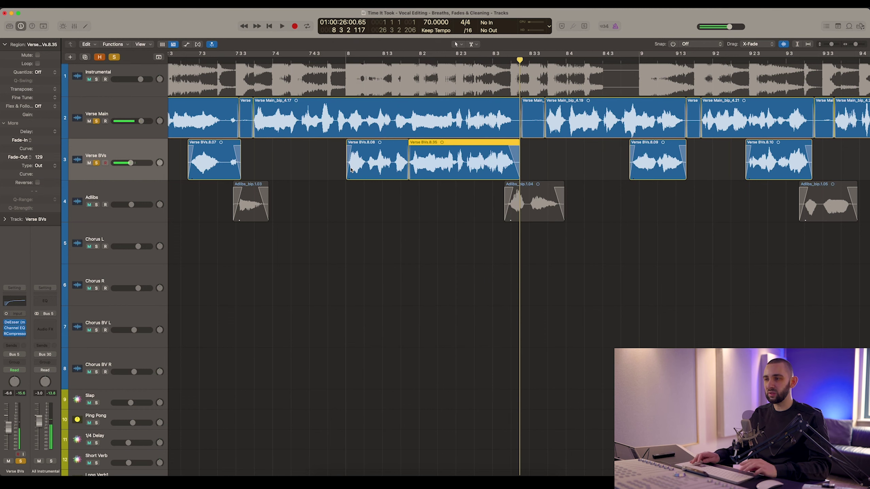
{"action": "key", "text": "super+Right"}
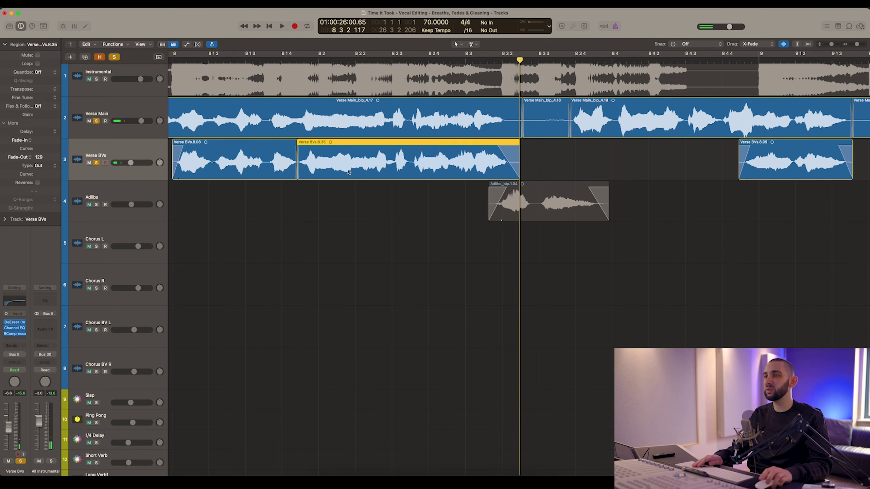
{"action": "left_click", "coordinate": [345, 198]}
Examine the edited Verse BVs phrases in bars 9 and 10 against Verse Main
{"action": "scroll", "coordinate": [503, 164], "scroll_direction": "right", "scroll_amount": 15}
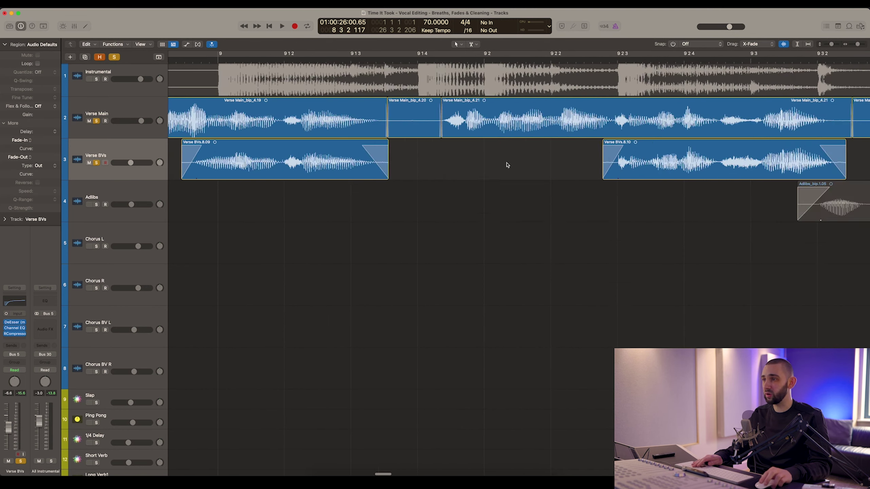
{"action": "key", "text": "super+Left"}
{"action": "key", "text": "super+Left"}
{"action": "key", "text": "super+Left"}
{"action": "key", "text": "super+Left"}
{"action": "key", "text": "super+Left"}
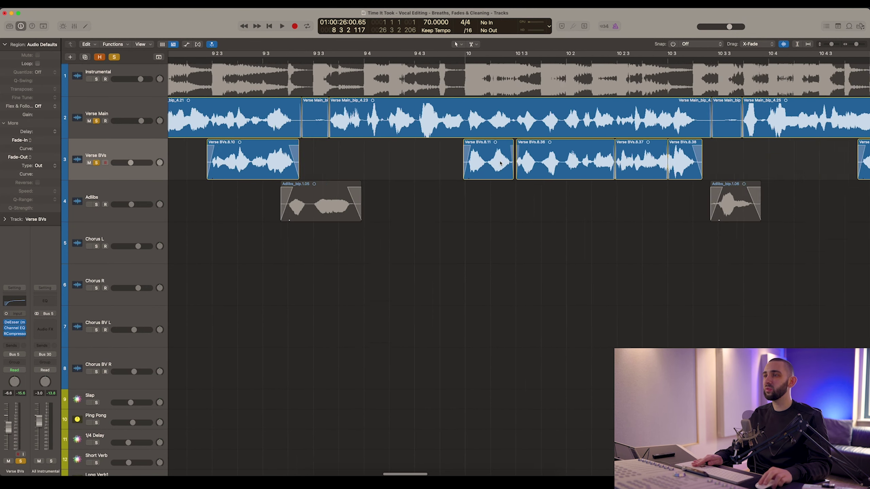
Look over the edited Verse BVs regions across the whole verse
{"action": "scroll", "coordinate": [504, 161], "scroll_direction": "left", "scroll_amount": 3}
{"action": "key", "text": "super+Left"}
{"action": "key", "text": "super+Left"}
{"action": "key", "text": "super+Left"}
{"action": "scroll", "coordinate": [504, 157], "scroll_direction": "left", "scroll_amount": 5}
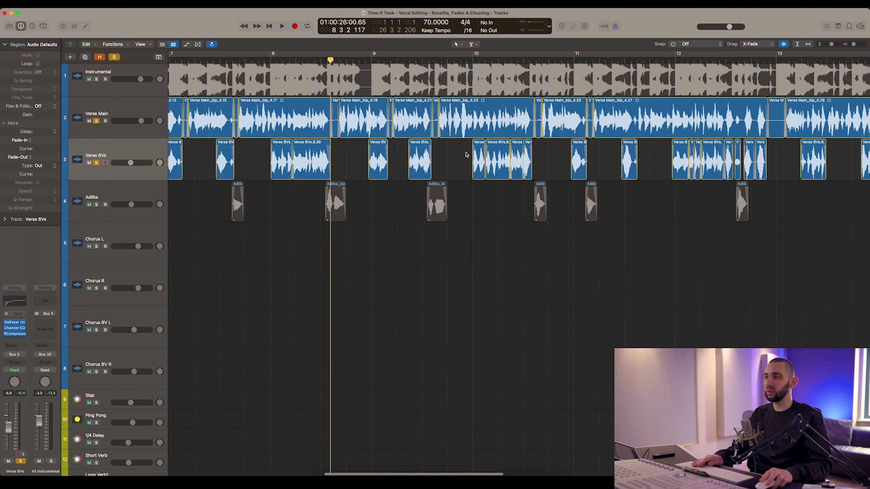
{"action": "key", "text": "super+Left"}
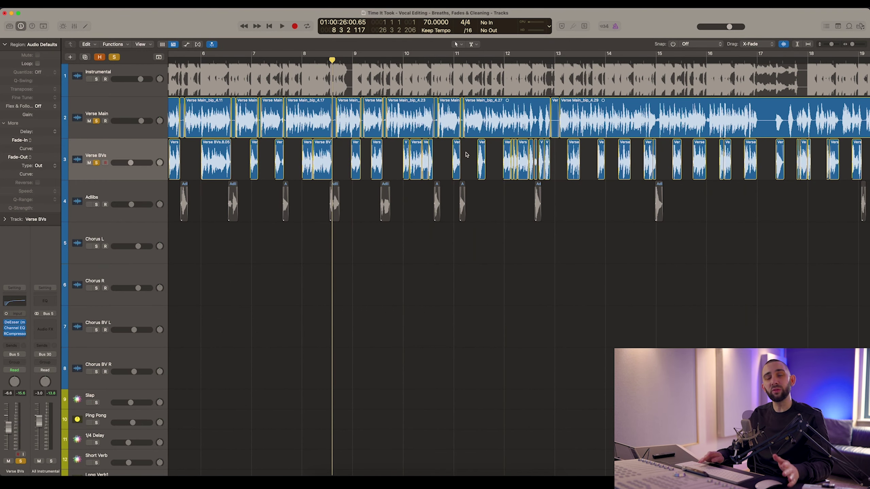
{"action": "key", "text": "super+Right"}
{"action": "key", "text": "super+Right"}
{"action": "key", "text": "super+Right"}
{"action": "key", "text": "super+Right"}
{"action": "key", "text": "super+Right"}
{"action": "key", "text": "super+Right"}
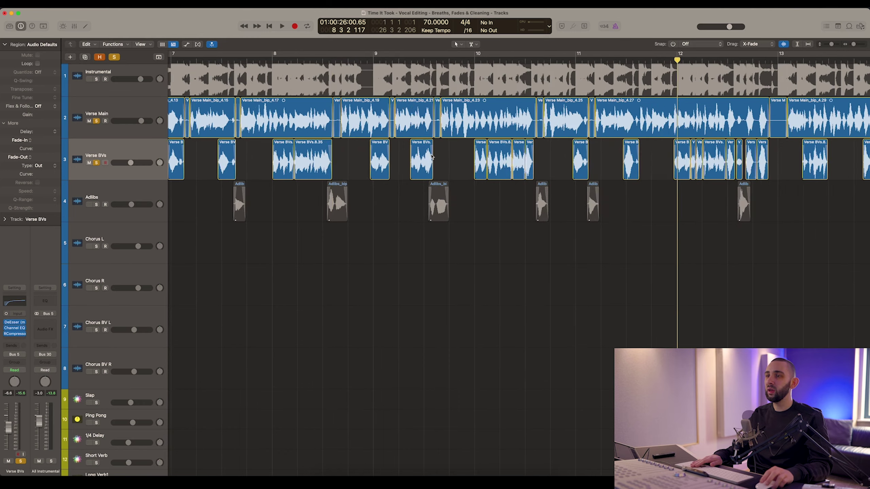
Trim the facing edges of the two Verse BVs regions around 10 1 3 and give the first a fade-out of 30
{"action": "scroll", "coordinate": [374, 159], "scroll_direction": "right", "scroll_amount": 5}
{"action": "scroll", "coordinate": [556, 155], "scroll_direction": "right", "scroll_amount": 8}
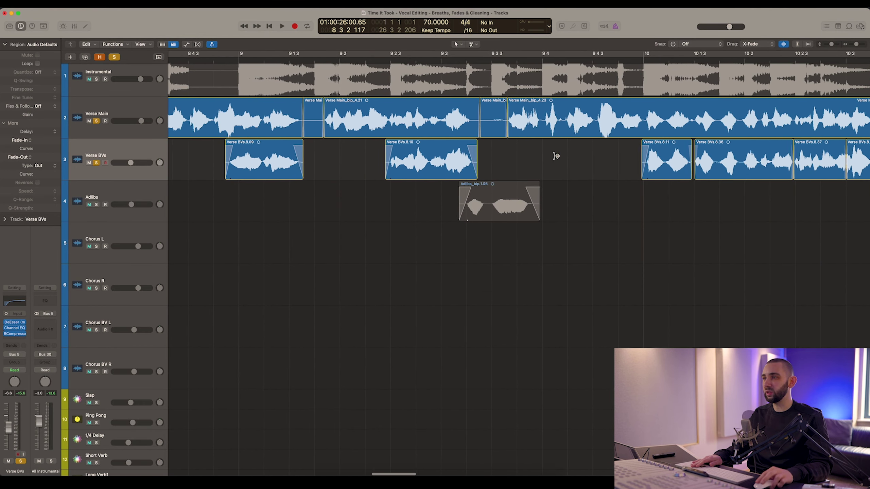
{"action": "key", "text": "super+Right"}
{"action": "key", "text": "super+Right"}
{"action": "key", "text": "super+Right"}
{"action": "scroll", "coordinate": [530, 173], "scroll_direction": "right", "scroll_amount": 6}
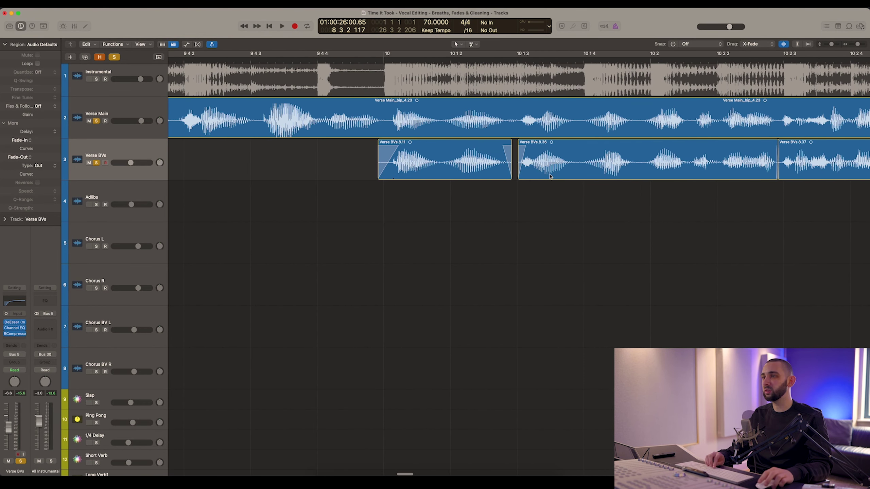
{"action": "left_click", "coordinate": [519, 176]}
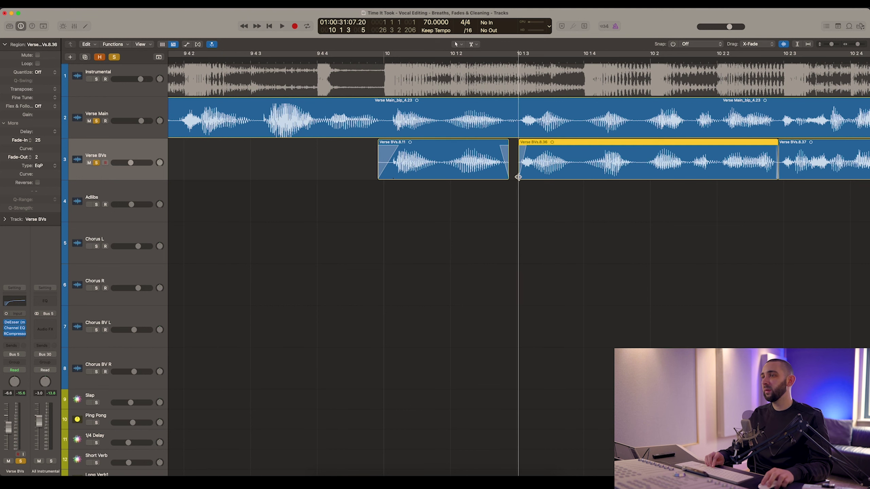
{"action": "left_click", "coordinate": [506, 148]}
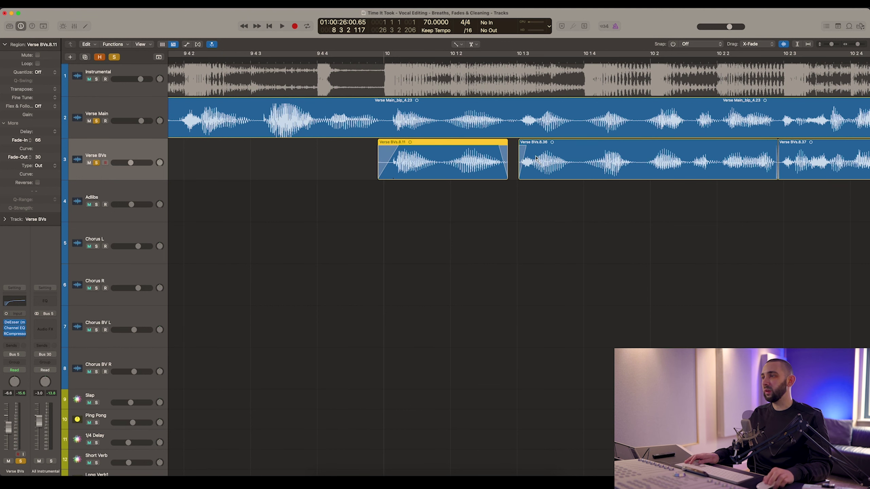
Check the join between the Verse BVs regions near 10 2 3 and the phrase around bar 11
{"action": "scroll", "coordinate": [536, 158], "scroll_direction": "right", "scroll_amount": 6}
{"action": "left_click", "coordinate": [769, 177]}
{"action": "key", "text": "Left"}
{"action": "key", "text": "Left"}
{"action": "scroll", "coordinate": [388, 162], "scroll_direction": "right", "scroll_amount": 9}
{"action": "scroll", "coordinate": [388, 163], "scroll_direction": "right", "scroll_amount": 8}
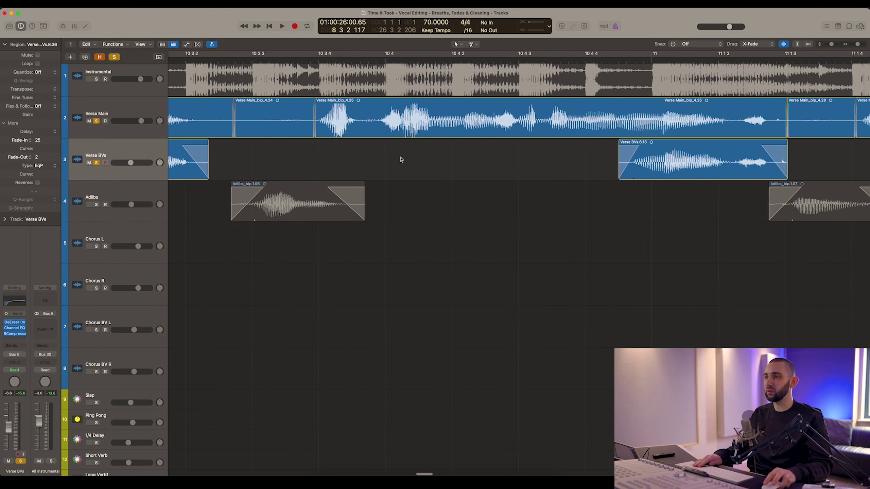
{"action": "left_click", "coordinate": [520, 161]}
{"action": "left_click_drag", "start_coordinate": [506, 174], "coordinate": [514, 176]}
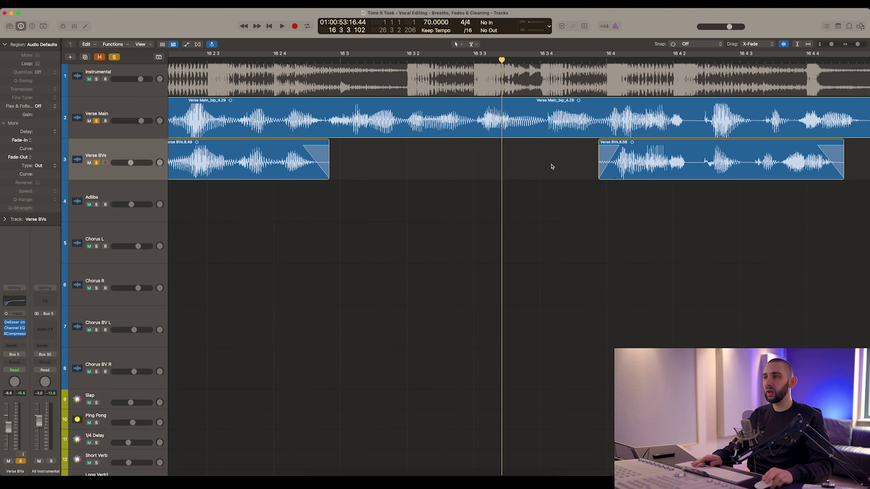
Move the Verse BVs phrase at 16 4 earlier to match its words to Verse Main
{"action": "scroll", "coordinate": [551, 166], "scroll_direction": "right", "scroll_amount": 3}
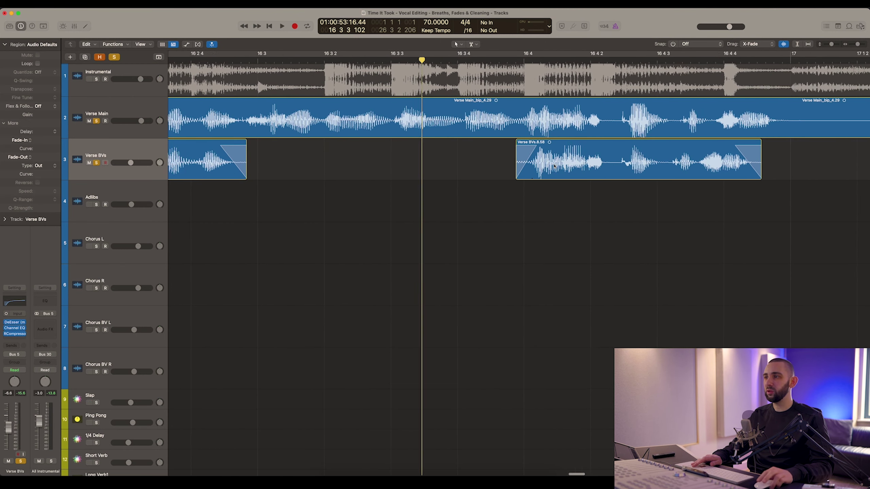
{"action": "scroll", "coordinate": [553, 165], "scroll_direction": "up", "scroll_amount": 6}
{"action": "scroll", "coordinate": [666, 161], "scroll_direction": "right", "scroll_amount": 2}
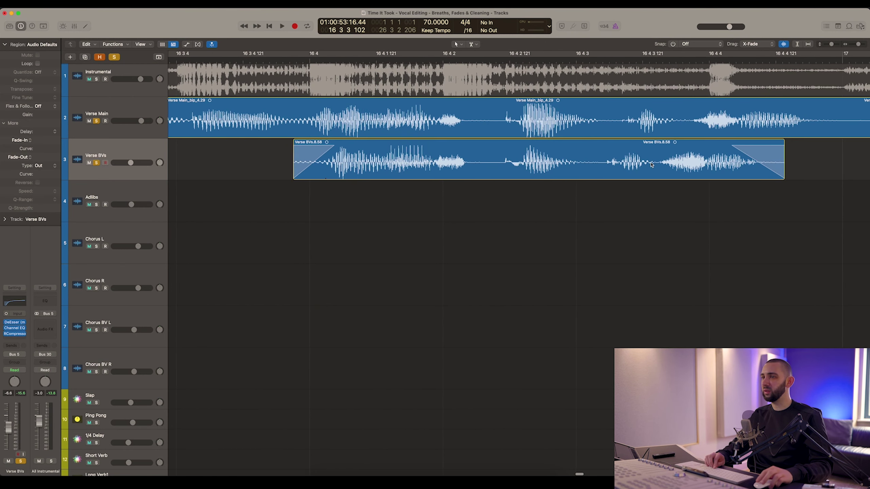
{"action": "left_click", "coordinate": [573, 164]}
{"action": "left_click_drag", "start_coordinate": [574, 166], "coordinate": [568, 166]}
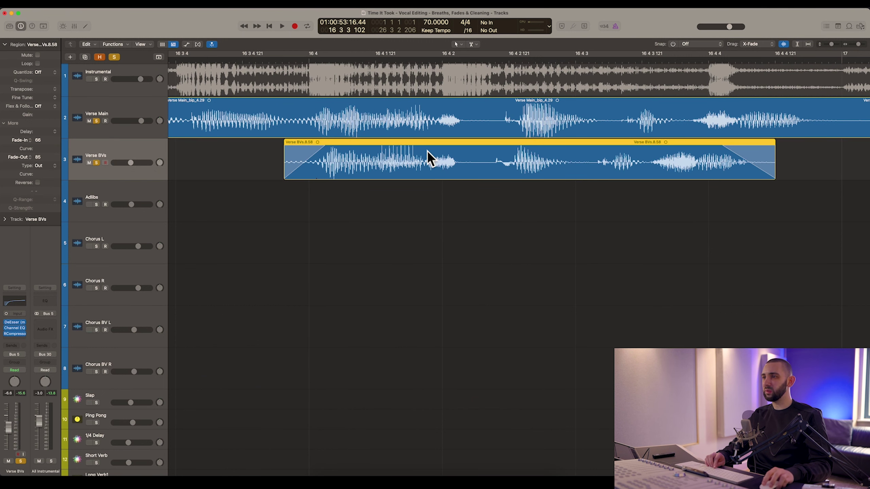
{"action": "left_click", "coordinate": [520, 123]}
{"action": "left_click", "coordinate": [549, 156]}
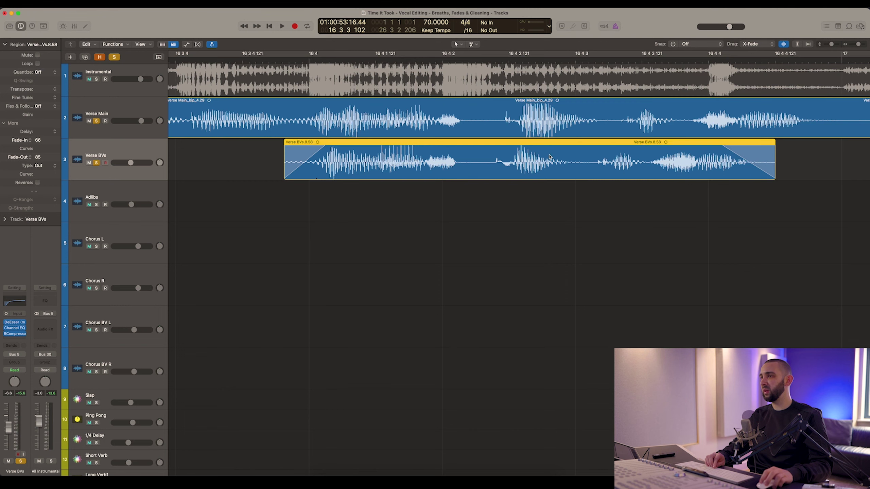
{"action": "left_click_drag", "start_coordinate": [538, 163], "coordinate": [519, 166]}
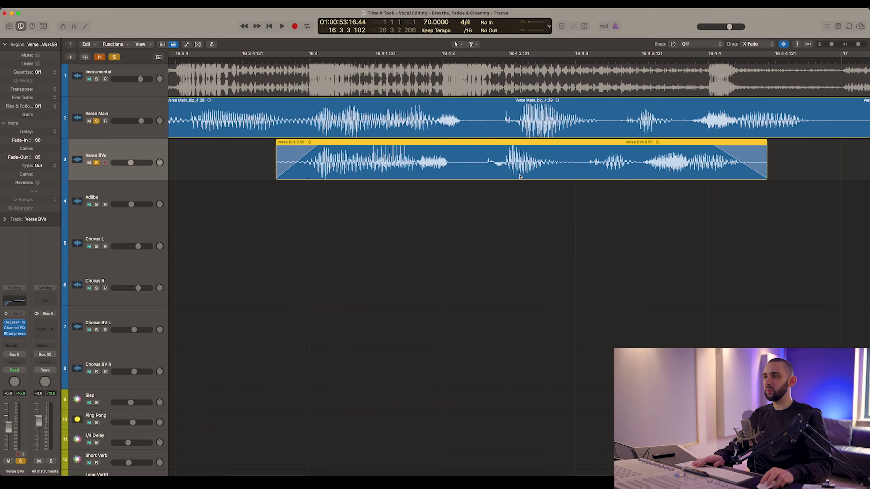
Time-stretch the Verse BVs phrase at 16 4 longer and shift it slightly earlier to match its words to Verse Main
{"action": "key", "text": "super+Left"}
{"action": "scroll", "coordinate": [503, 178], "scroll_direction": "right", "scroll_amount": 3}
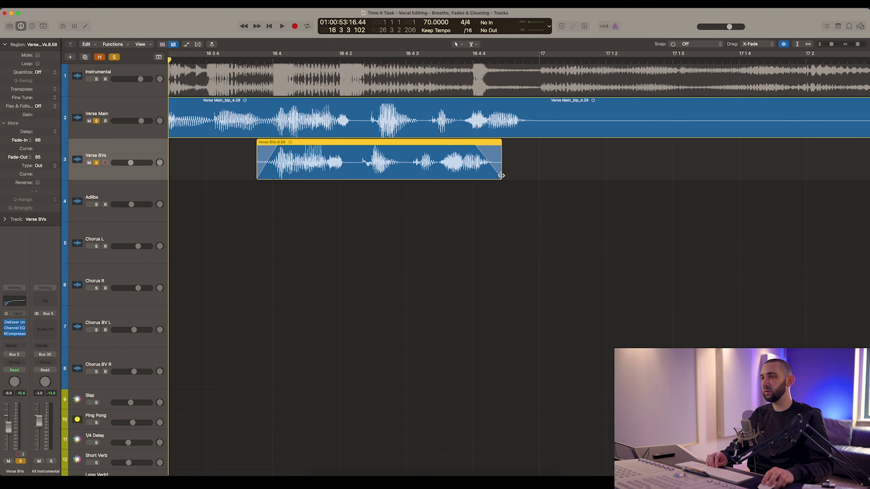
{"action": "left_click_drag", "start_coordinate": [502, 176], "coordinate": [549, 177]}
{"action": "left_click_drag", "start_coordinate": [472, 165], "coordinate": [468, 165]}
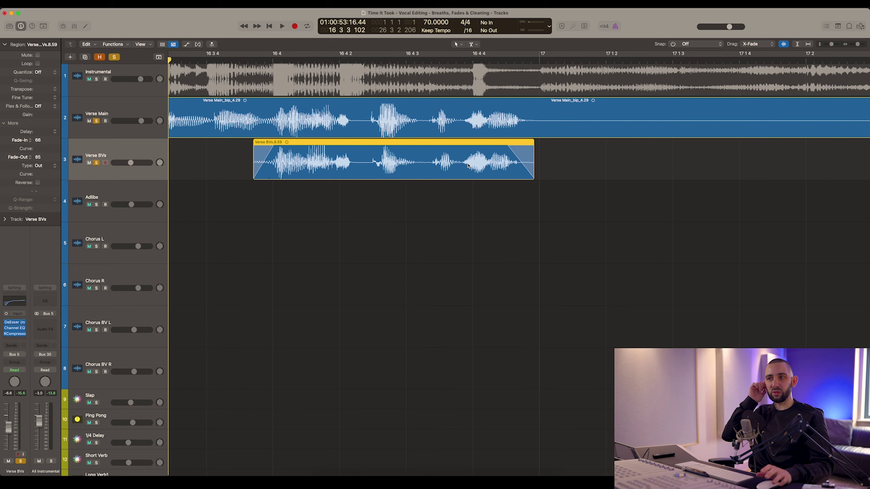
Take Verse Main out of solo, listen to the stretched Verse BVs phrase alone, and unsolo Verse BVs
{"action": "left_click", "coordinate": [97, 121]}
{"action": "double_click", "coordinate": [246, 60]}
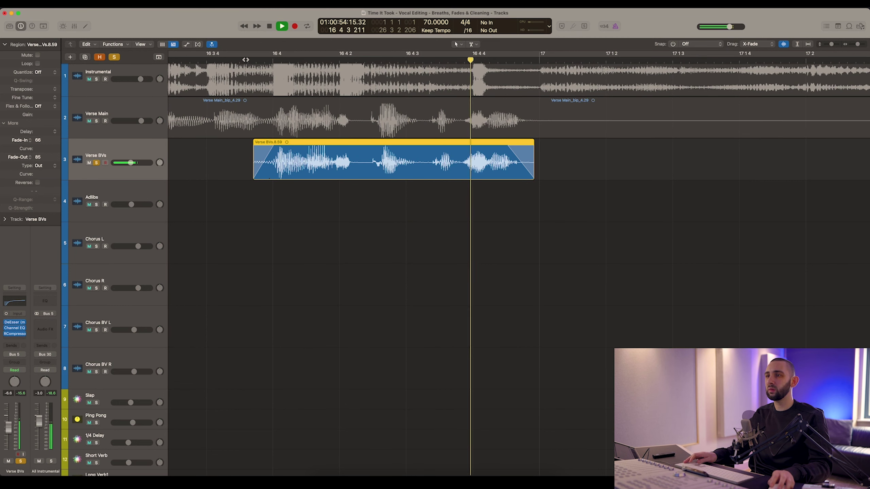
{"action": "left_click", "coordinate": [247, 59]}
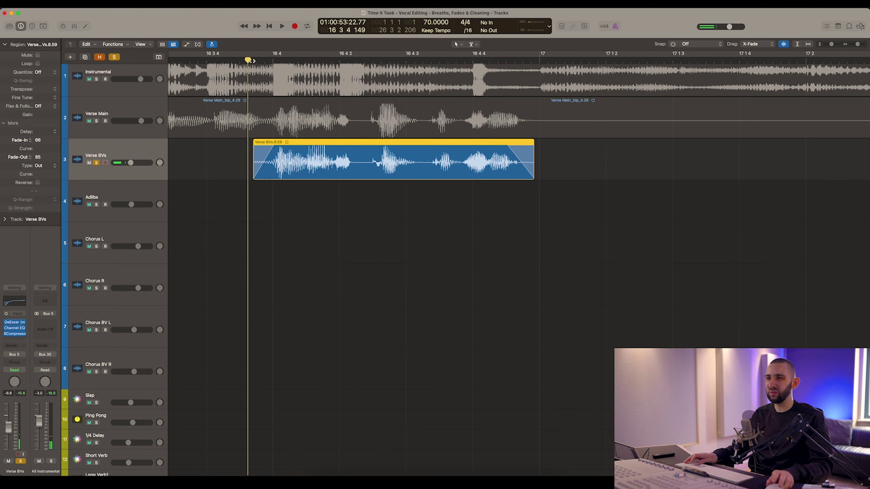
{"action": "key", "text": "space"}
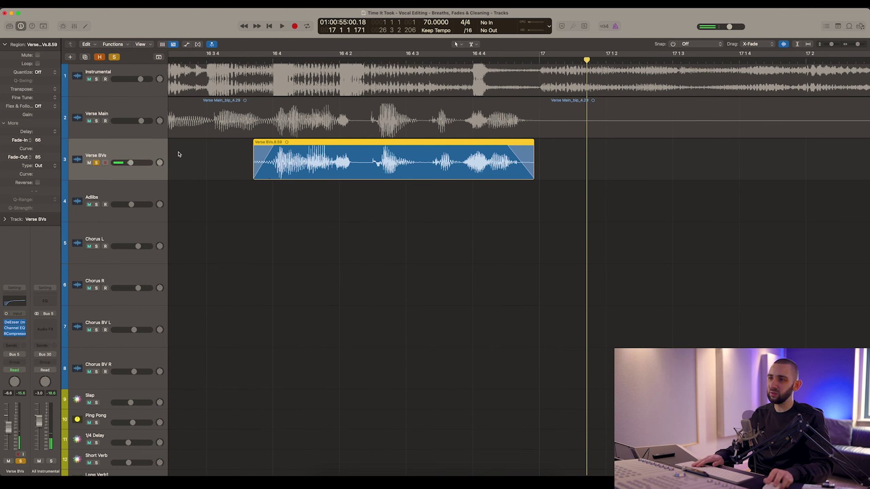
{"action": "left_click", "coordinate": [96, 163]}
Split the Verse BVs phrase at 16 4 between its words at three points and shift the pieces to line up with Verse Main
{"action": "scroll", "coordinate": [268, 163], "scroll_direction": "up", "scroll_amount": 3}
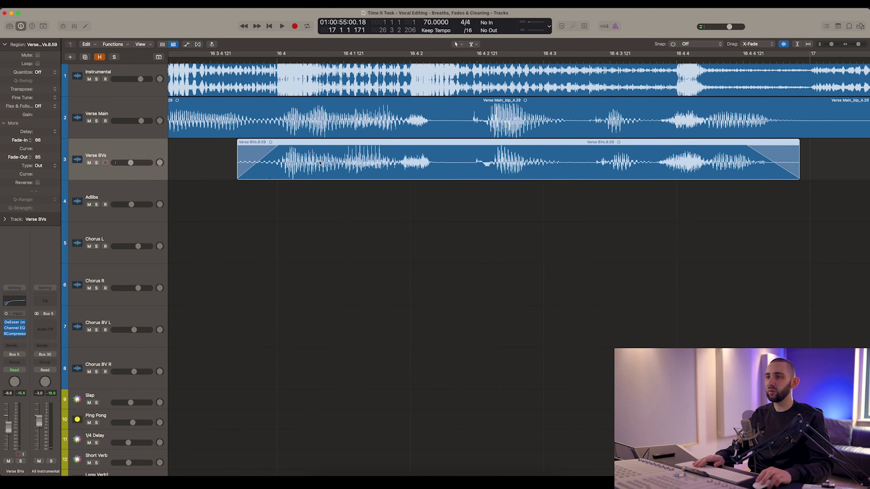
{"action": "left_click", "coordinate": [333, 168], "text": "super"}
{"action": "left_click_drag", "start_coordinate": [341, 170], "coordinate": [334, 168]}
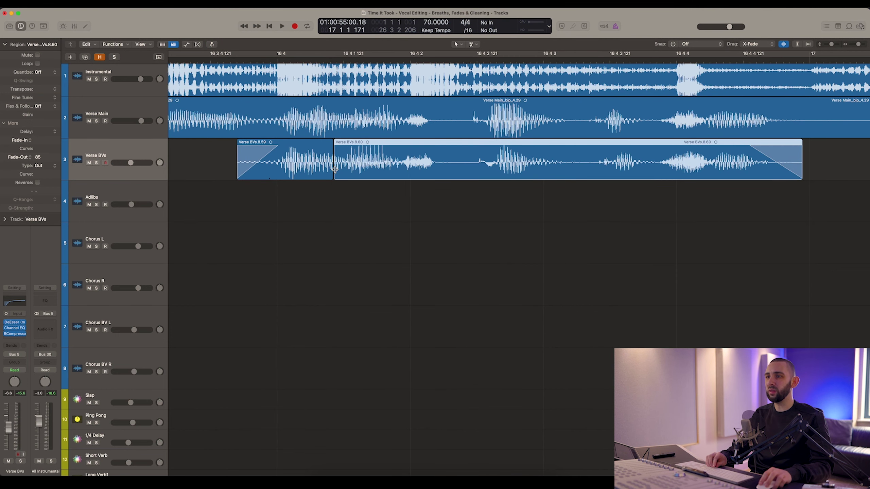
{"action": "left_click", "coordinate": [466, 170], "text": "super"}
{"action": "left_click", "coordinate": [581, 173], "text": "super"}
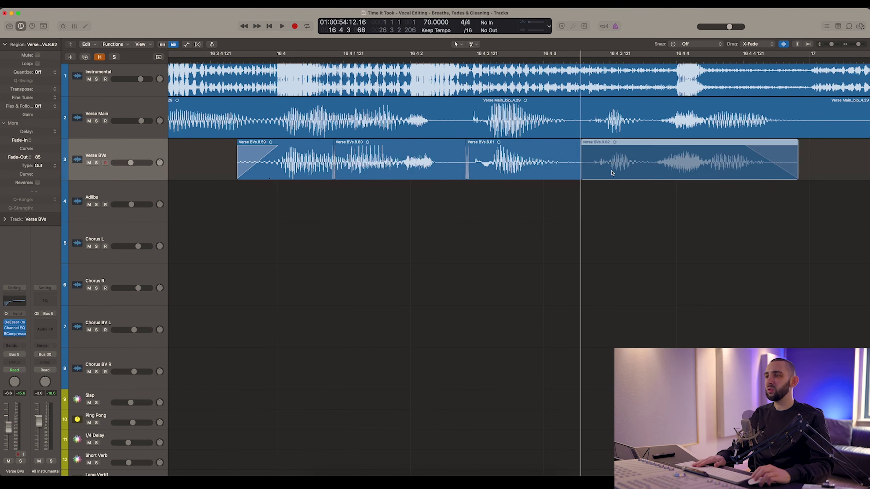
Look over the full arrangement, comparing the edited regions of Verse Main and Verse BVs
{"action": "key", "text": "super+Left"}
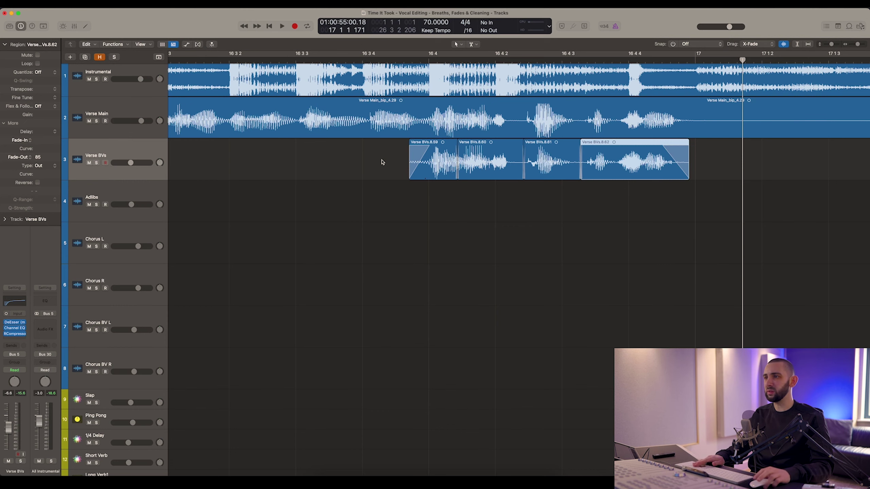
{"action": "key", "text": "super+Left"}
{"action": "key", "text": "super+Left"}
{"action": "key", "text": "super+Left"}
{"action": "key", "text": "super+Left"}
{"action": "left_click", "coordinate": [360, 198]}
{"action": "key", "text": "super+Left"}
{"action": "key", "text": "super+Left"}
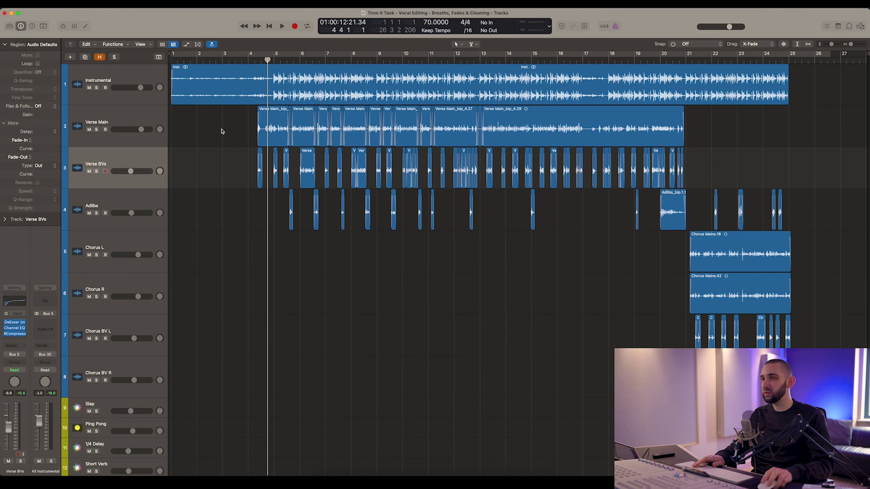
{"action": "left_click", "coordinate": [154, 125]}
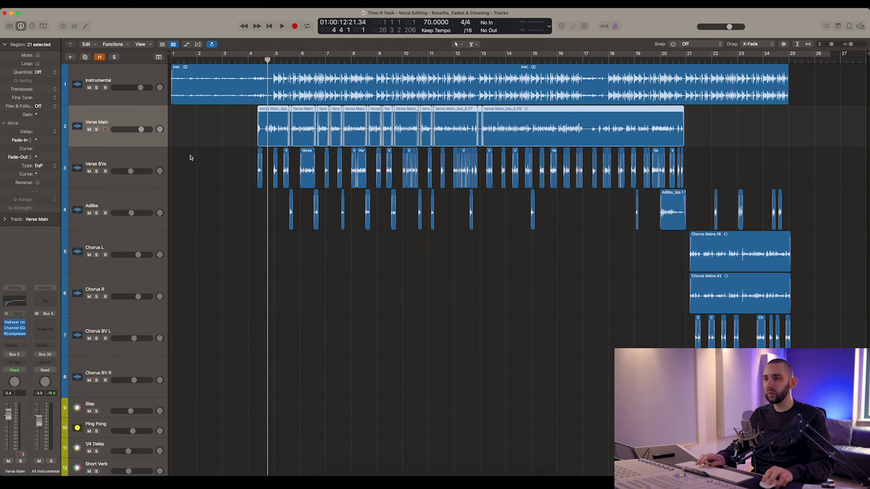
{"action": "key", "text": "Down"}
{"action": "key", "text": "Down"}
{"action": "key", "text": "Up"}
{"action": "key", "text": "Up"}
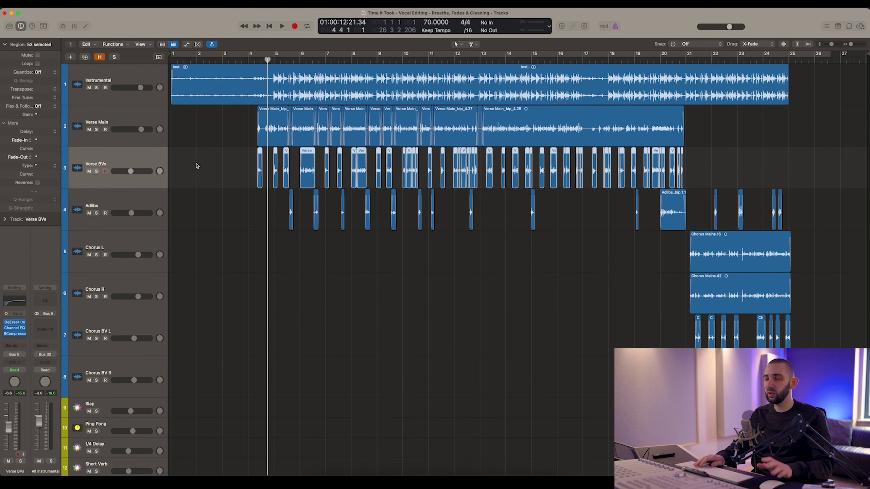
{"action": "key", "text": "Up"}
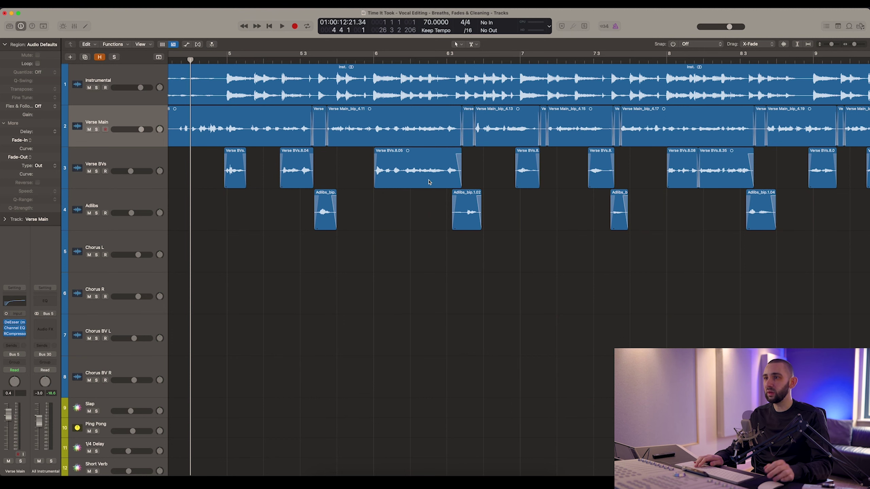
Examine Verse Main from its first to its last region against the Verse BVs and Adlibs regions
{"action": "key", "text": "super+Left"}
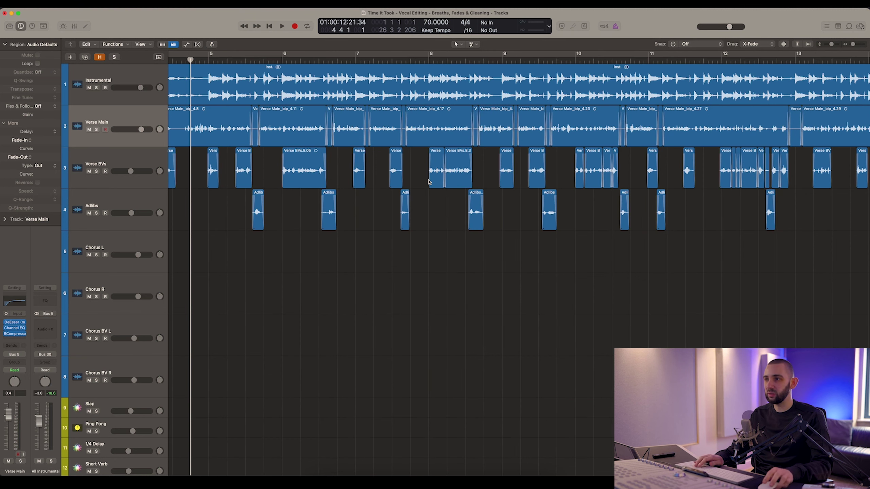
{"action": "key", "text": "super+Left"}
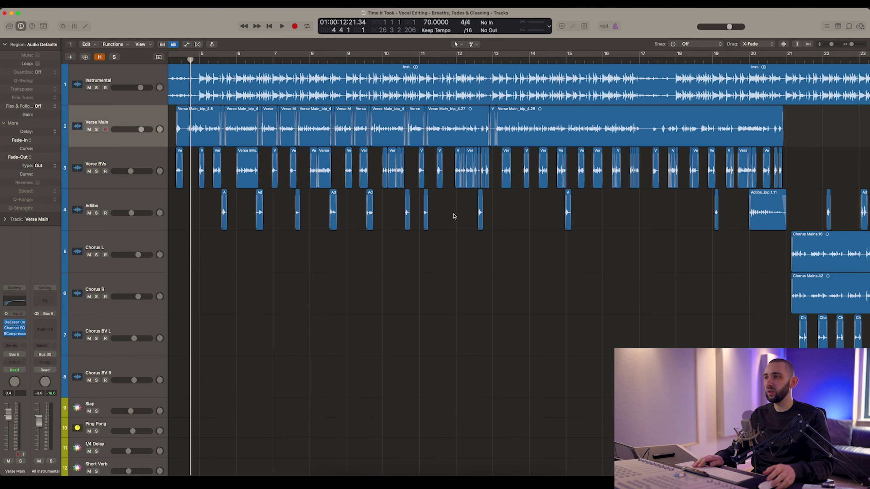
{"action": "scroll", "coordinate": [453, 216], "scroll_direction": "left", "scroll_amount": 5}
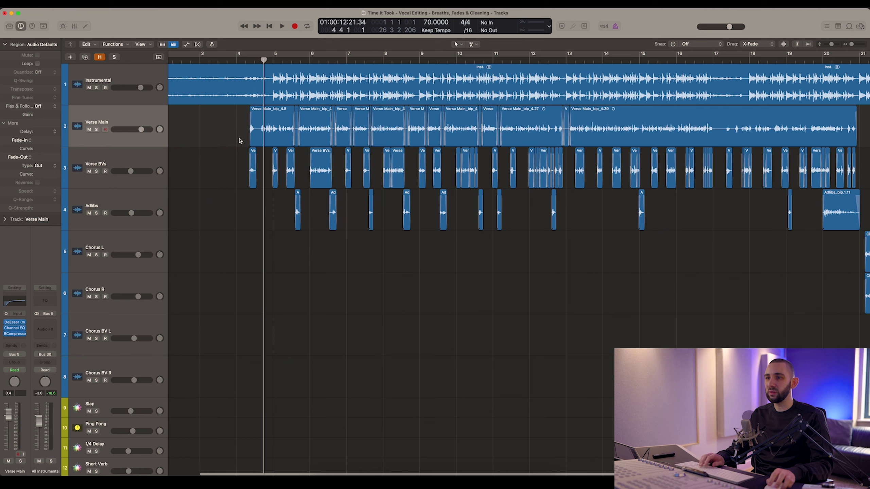
{"action": "left_click_drag", "start_coordinate": [250, 138], "coordinate": [245, 139]}
{"action": "scroll", "coordinate": [606, 141], "scroll_direction": "right", "scroll_amount": 6}
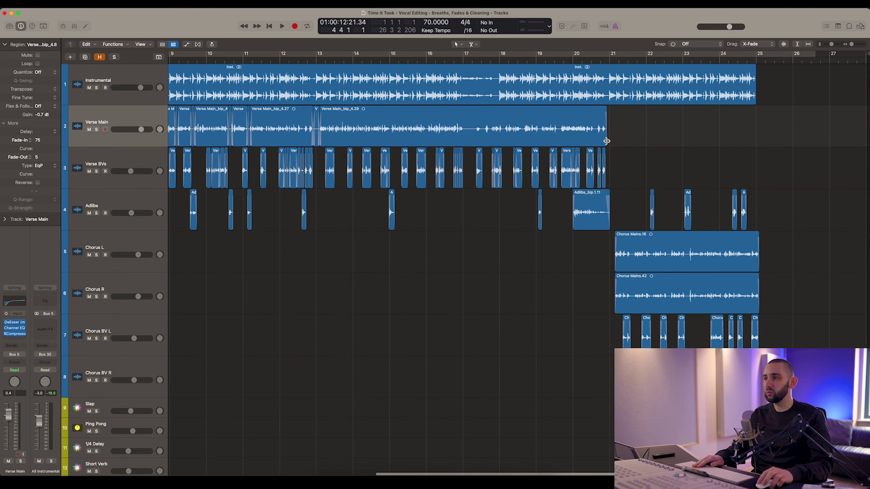
{"action": "scroll", "coordinate": [606, 141], "scroll_direction": "left", "scroll_amount": 7}
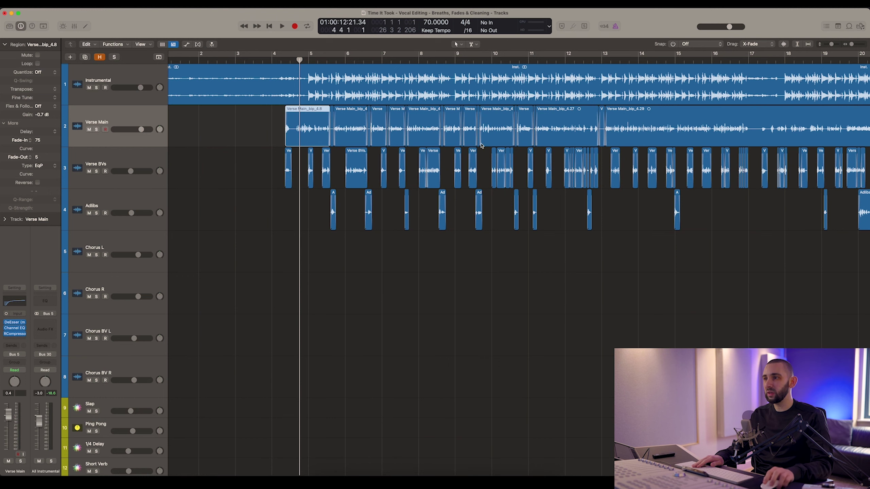
{"action": "scroll", "coordinate": [512, 179], "scroll_direction": "right", "scroll_amount": 5}
{"action": "left_click", "coordinate": [523, 207]}
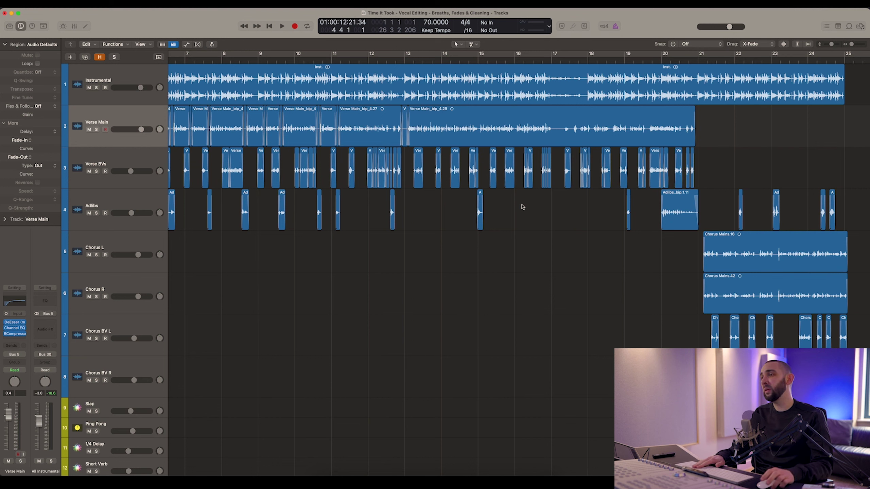
{"action": "scroll", "coordinate": [522, 206], "scroll_direction": "right", "scroll_amount": 5}
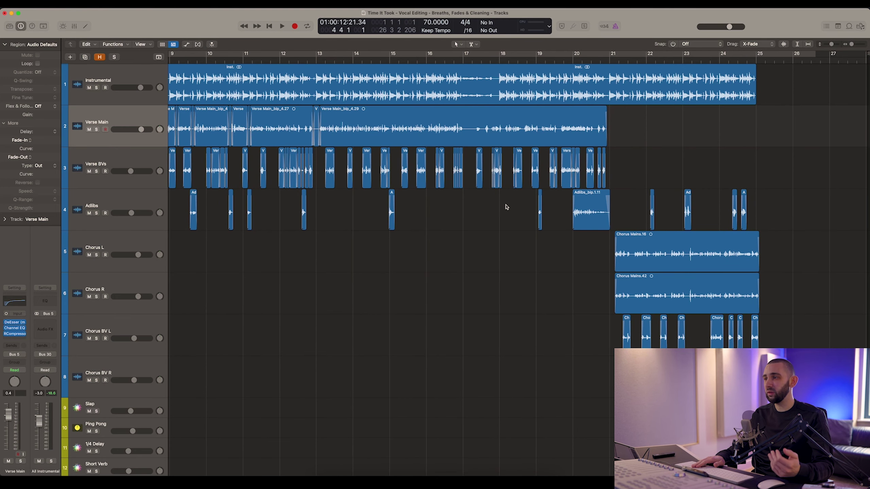
{"action": "scroll", "coordinate": [500, 214], "scroll_direction": "up", "scroll_amount": 8}
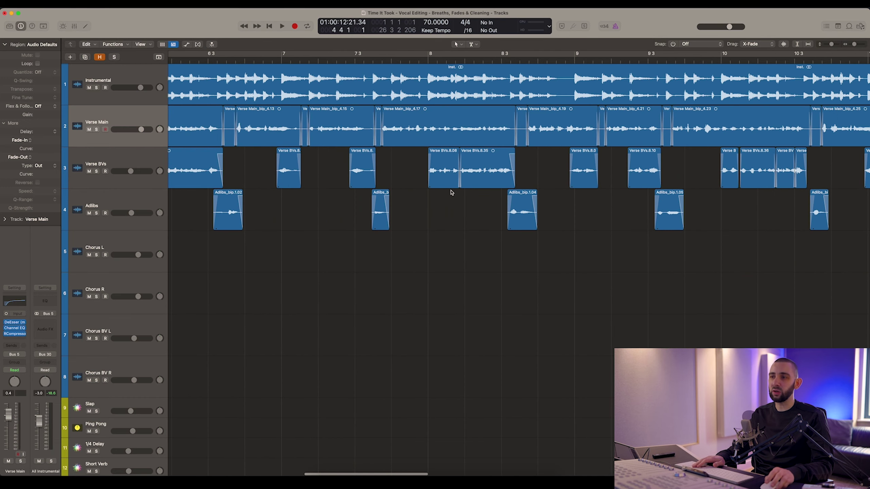
{"action": "scroll", "coordinate": [451, 192], "scroll_direction": "down", "scroll_amount": 6}
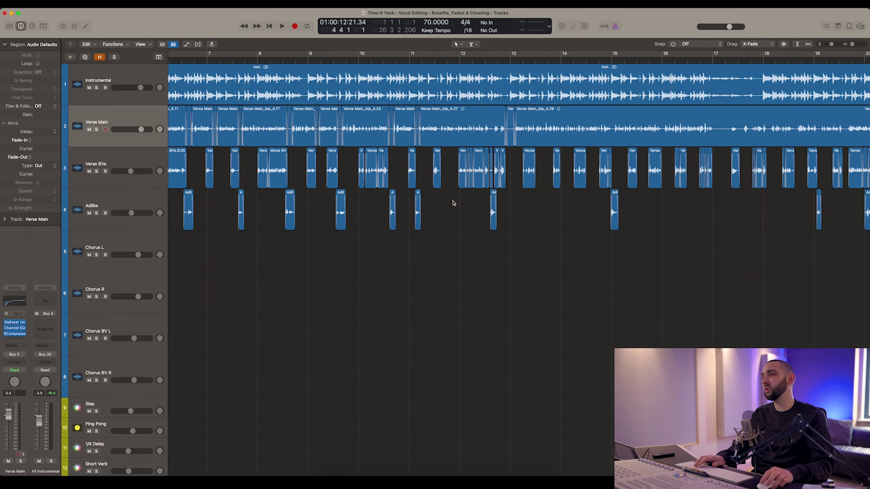
{"action": "scroll", "coordinate": [453, 206], "scroll_direction": "down", "scroll_amount": 5}
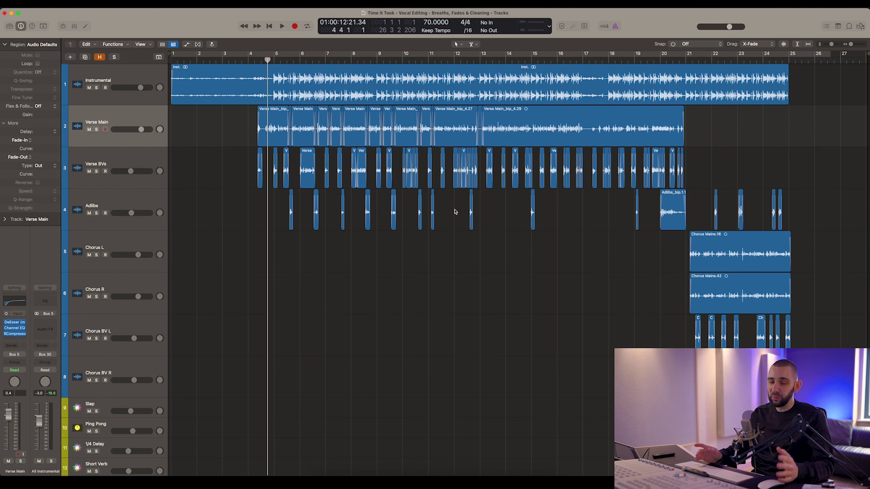